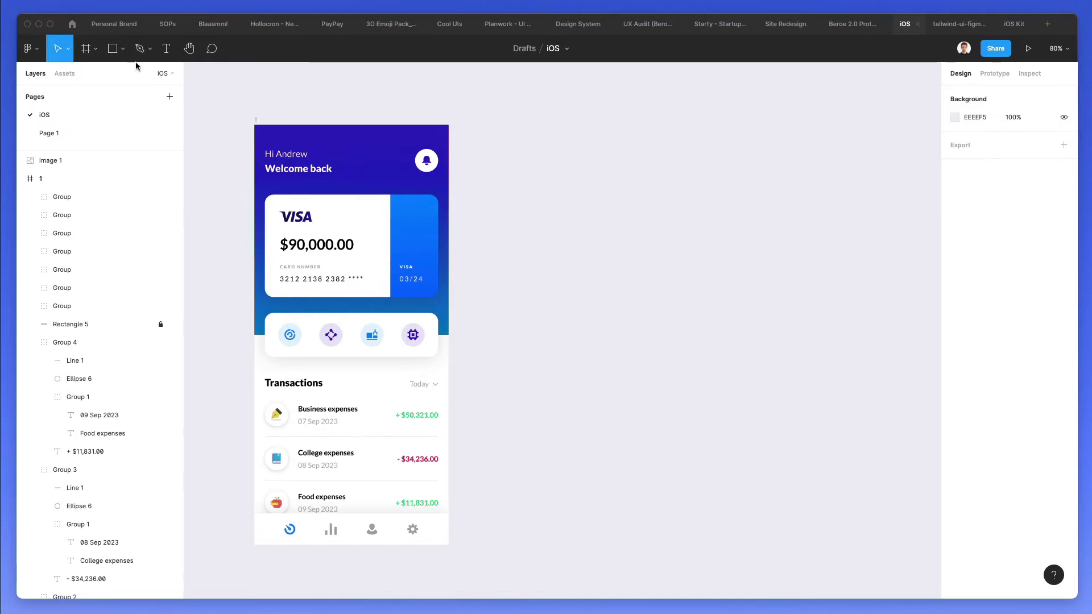
# Add a 428 × 926 iPhone 13 Pro Max frame beside frame 1 and name it '2'
pyautogui.click(255, 125)
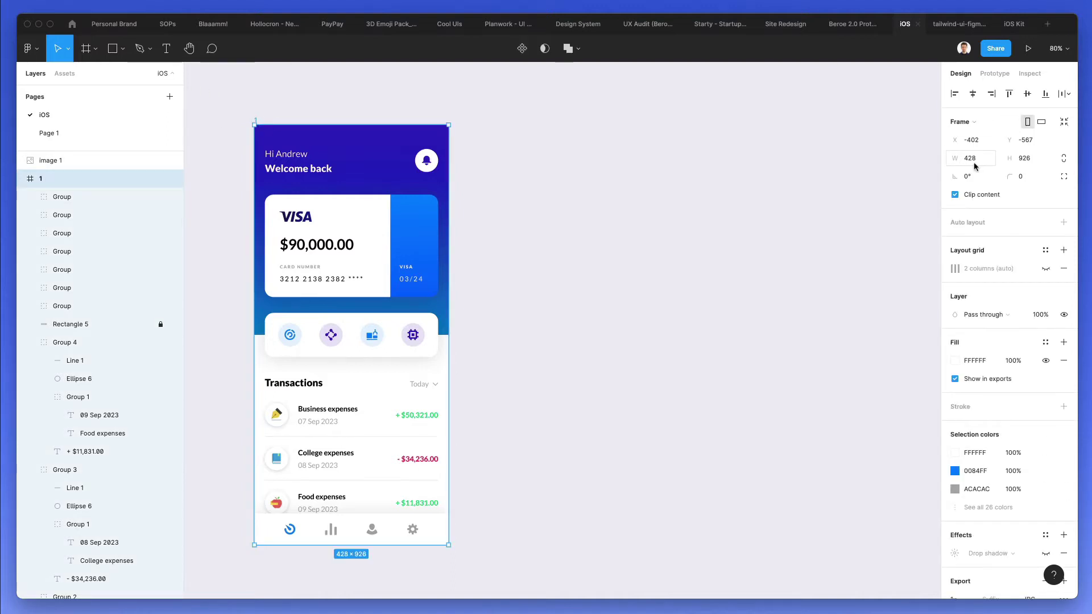
pyautogui.click(94, 58)
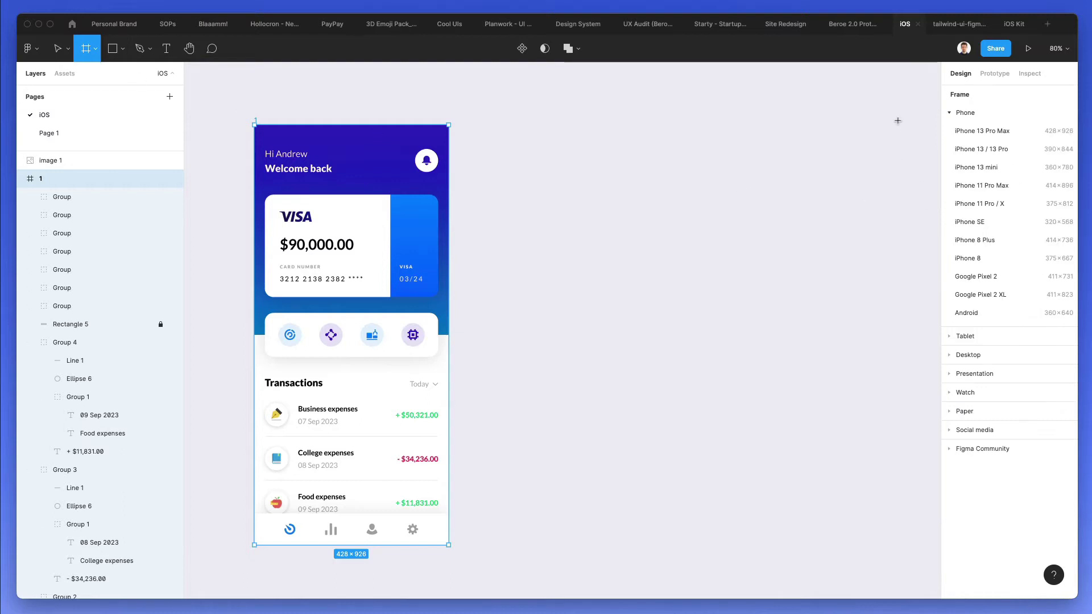
pyautogui.click(987, 137)
pyautogui.moveTo(537, 212); pyautogui.dragTo(571, 214)
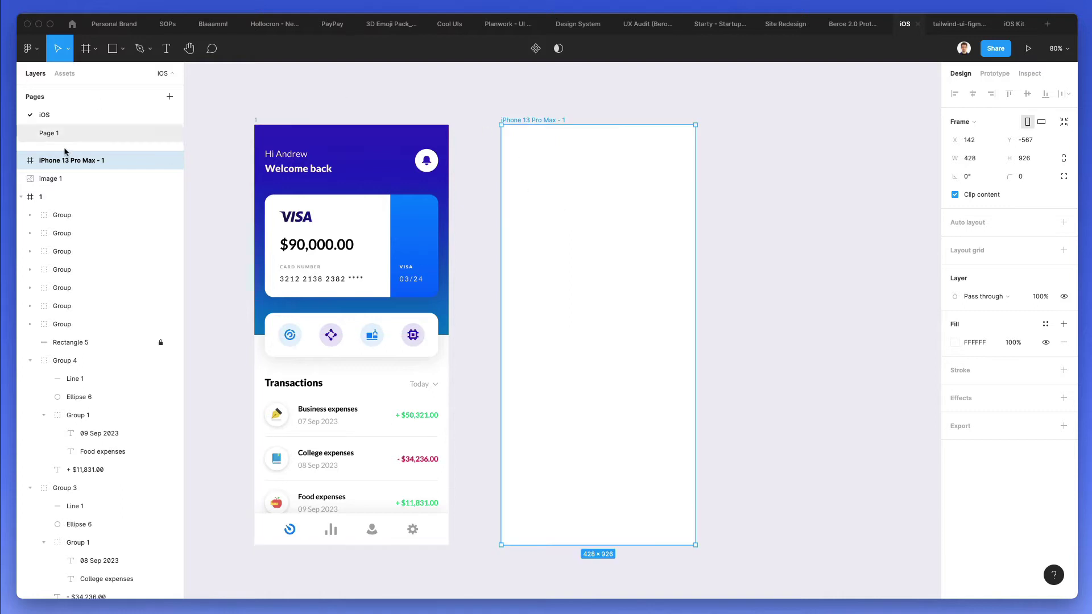
pyautogui.doubleClick(83, 161)
pyautogui.write('2')
pyautogui.press('Return')
pyautogui.click(478, 139)
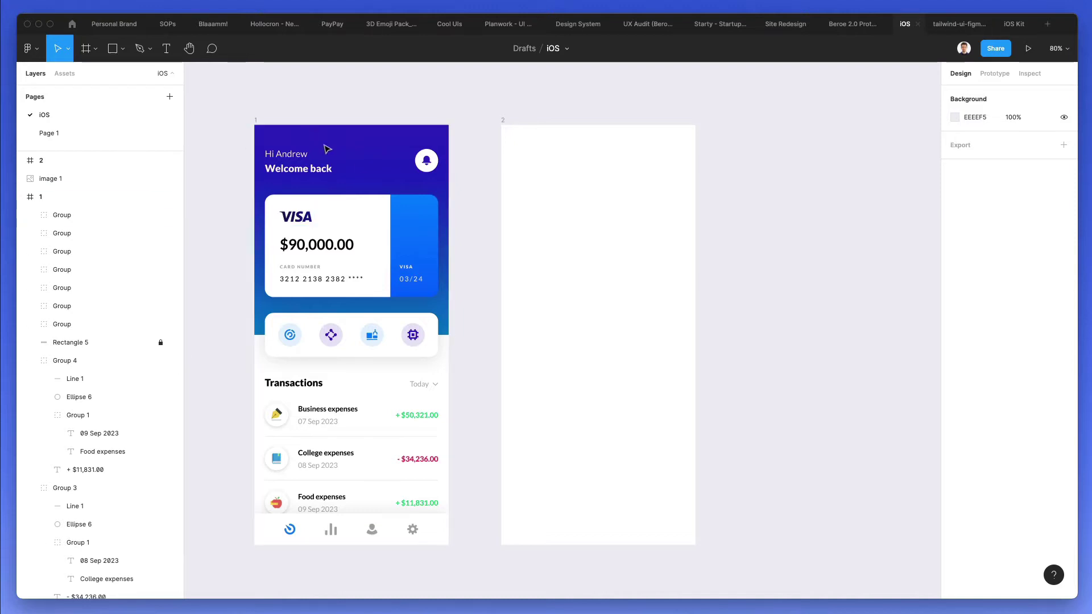
# Copy the gradient header rectangle from frame 1 and paste it into frame 2
pyautogui.rightClick(352, 151)
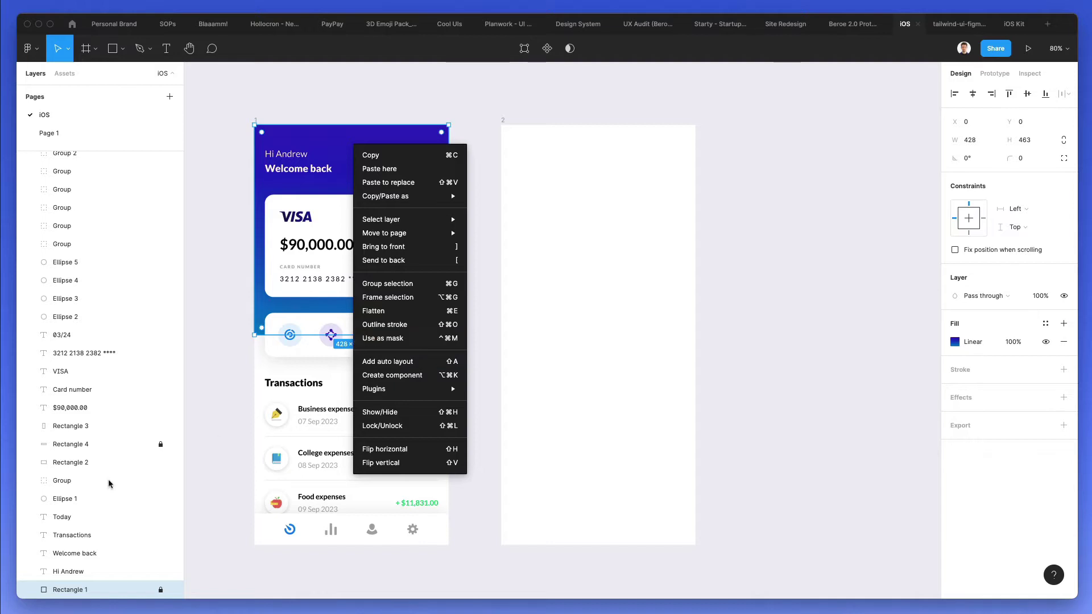
pyautogui.click(84, 588)
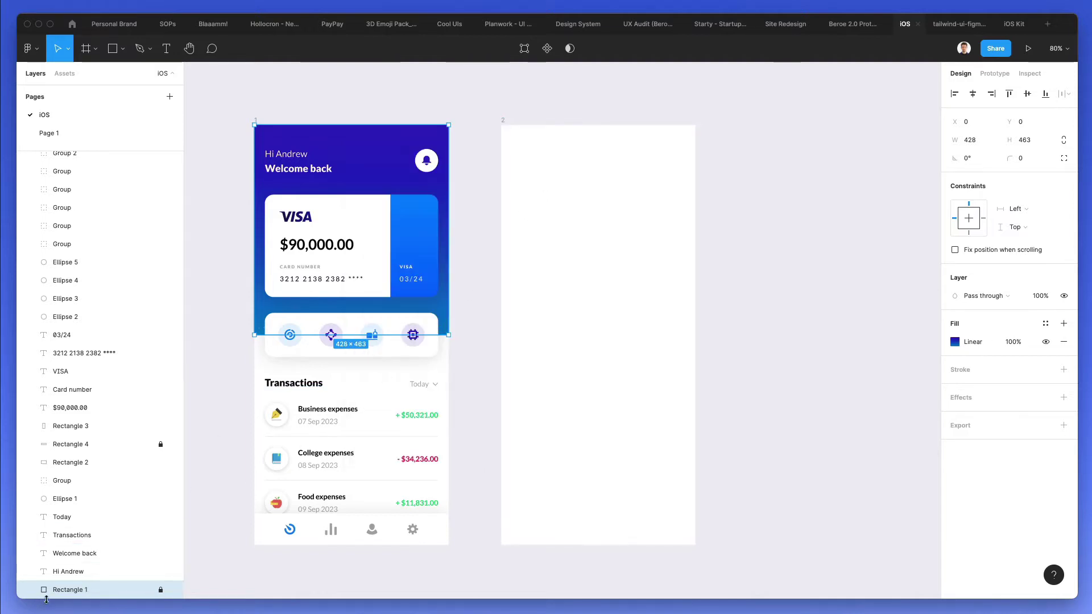
pyautogui.click(504, 121)
pyautogui.hotkey('ctrl', 'v')
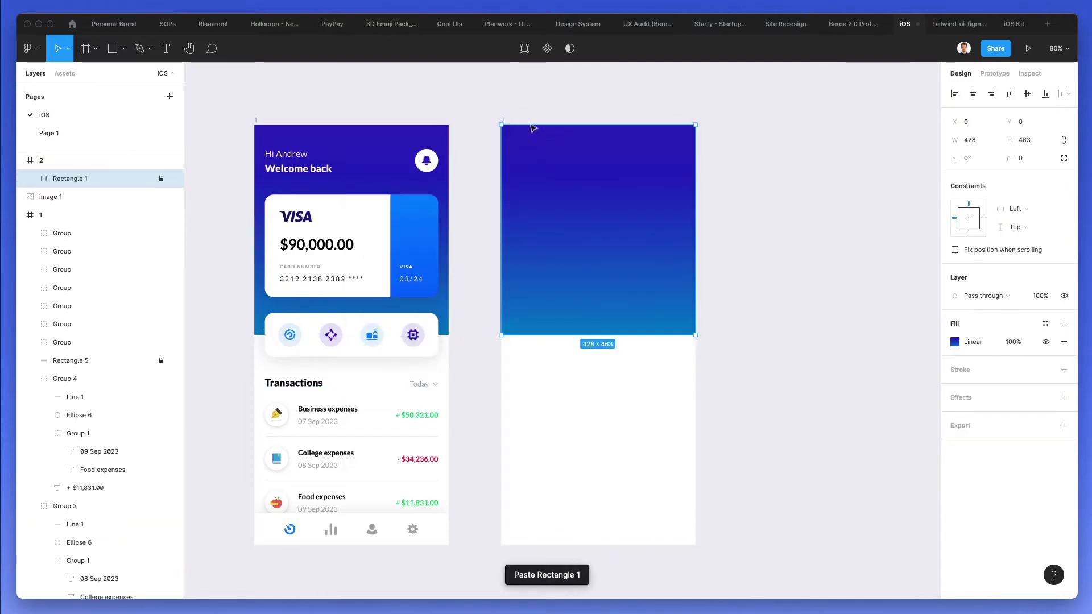
# Check the pasted header's purple-to-blue (0081CA) gradient stops in the fill picker
pyautogui.click(953, 342)
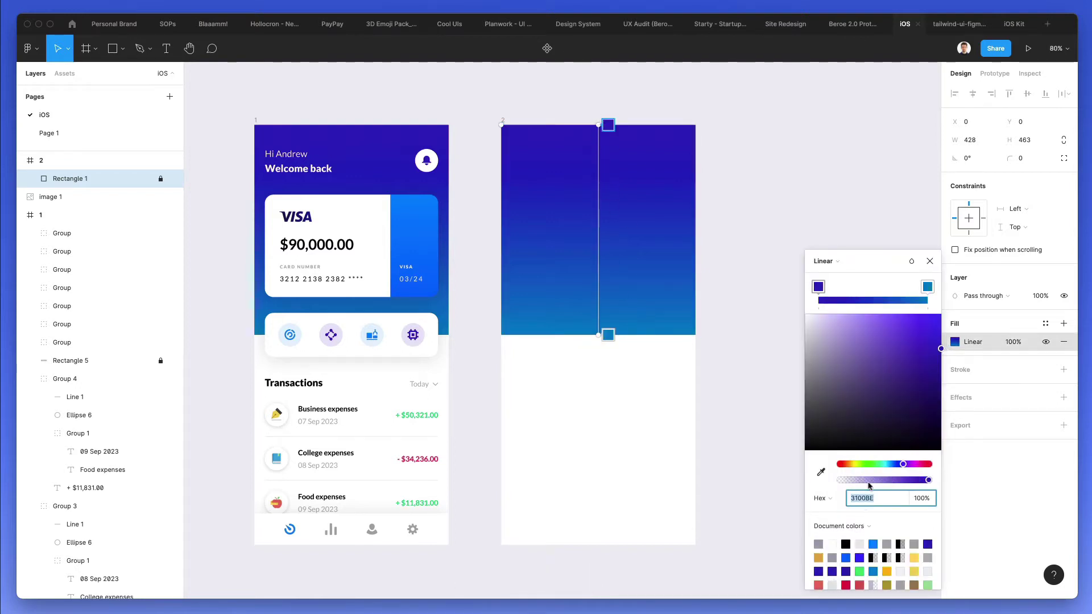
pyautogui.click(928, 286)
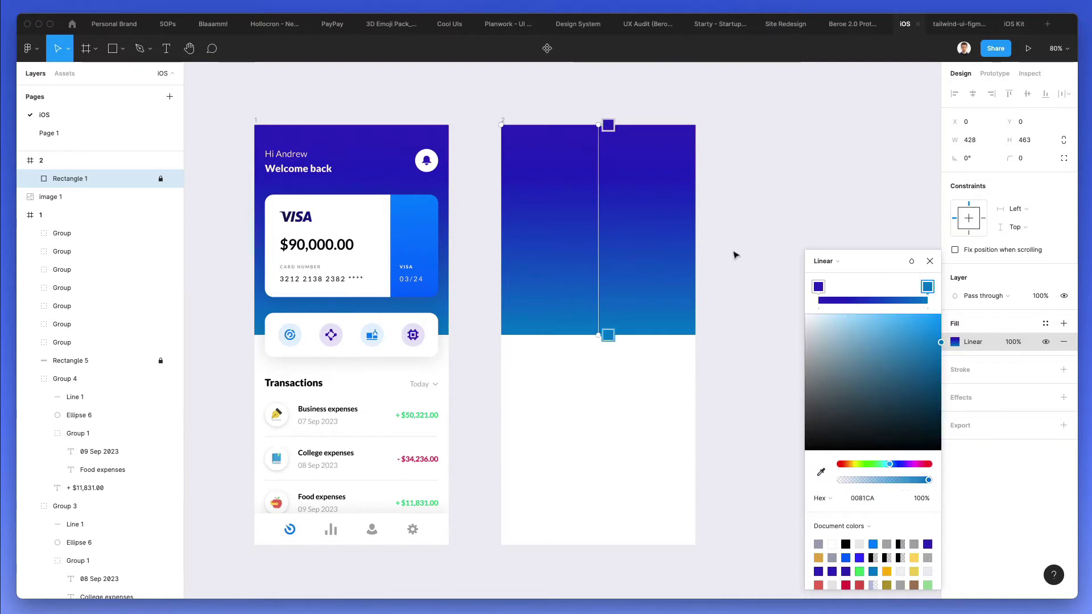
pyautogui.press('Escape')
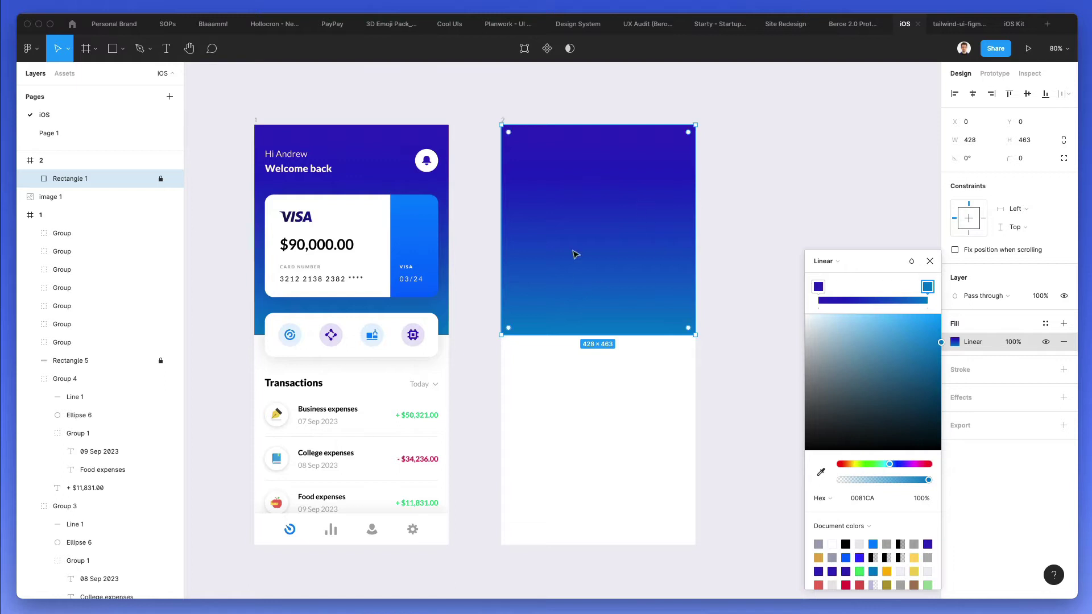
pyautogui.click(586, 405)
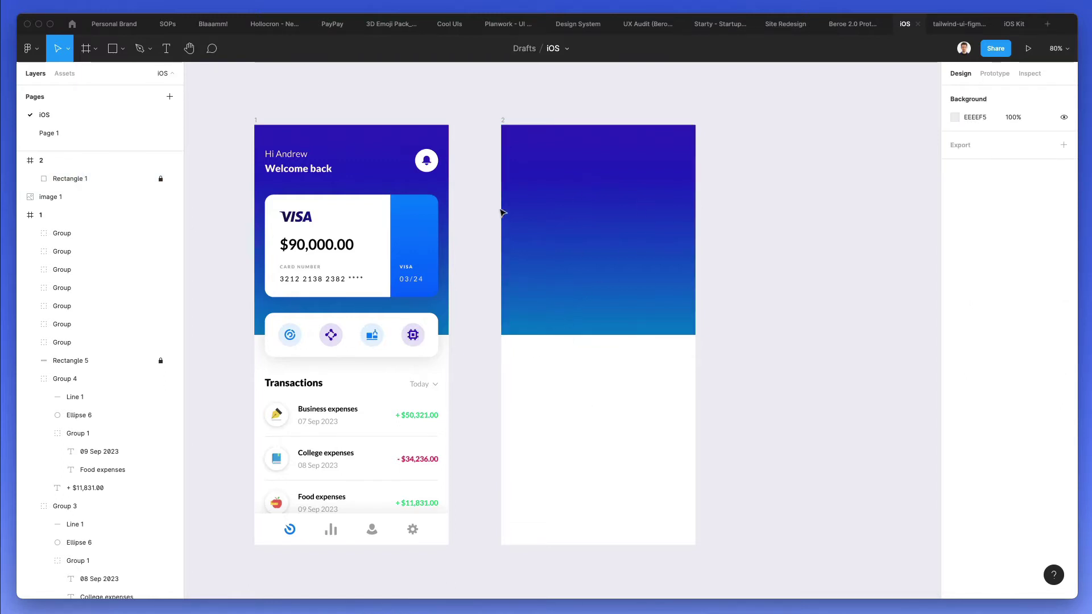
pyautogui.press('r')
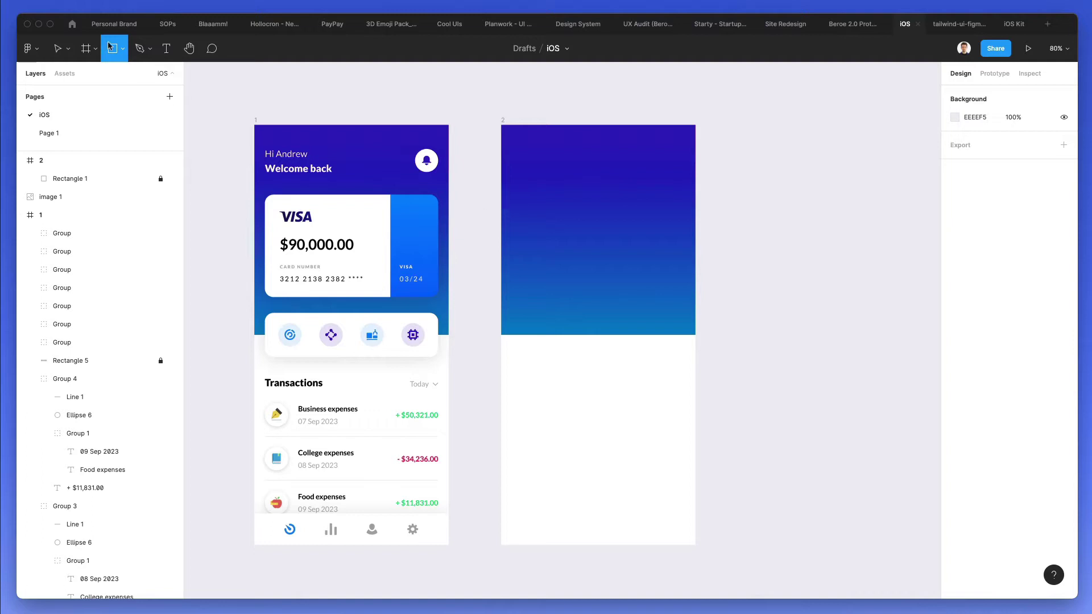
# Draw a panel over frame 2's lower part, overlapping the header, with corner radius 38
pyautogui.moveTo(501, 227); pyautogui.dragTo(693, 546)
pyautogui.moveTo(611, 229); pyautogui.dragTo(614, 221)
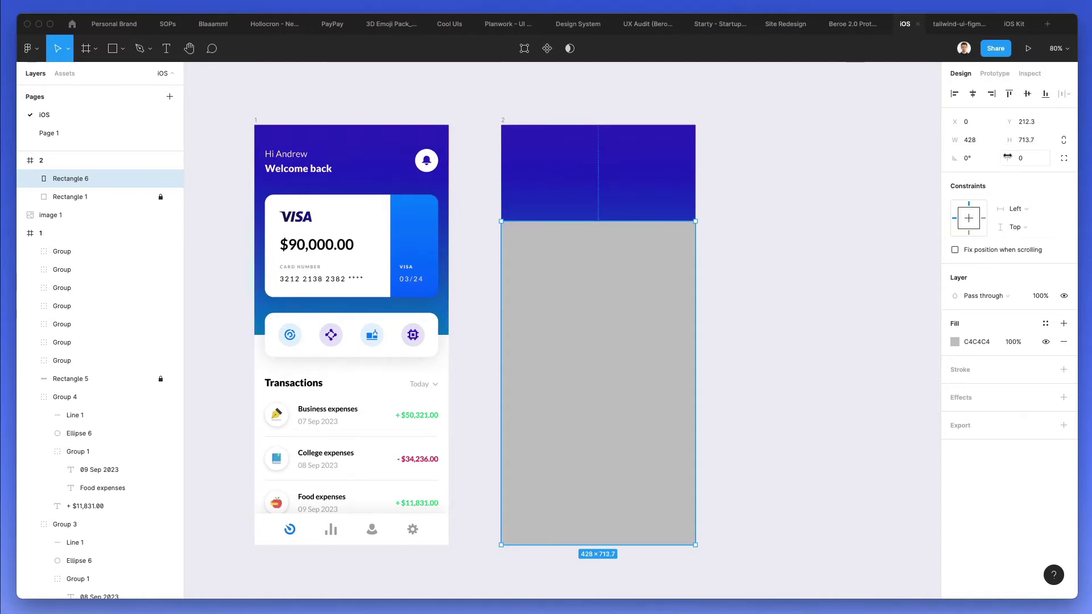
pyautogui.moveTo(1010, 158); pyautogui.dragTo(380, 174)
pyautogui.moveTo(519, 526)
pyautogui.mouseDown()
pyautogui.moveTo(499, 548)
pyautogui.moveTo(512, 538)
pyautogui.mouseUp()
pyautogui.press('super+z')
# Set the panel's two bottom corners to radius 0
pyautogui.doubleClick(533, 494)
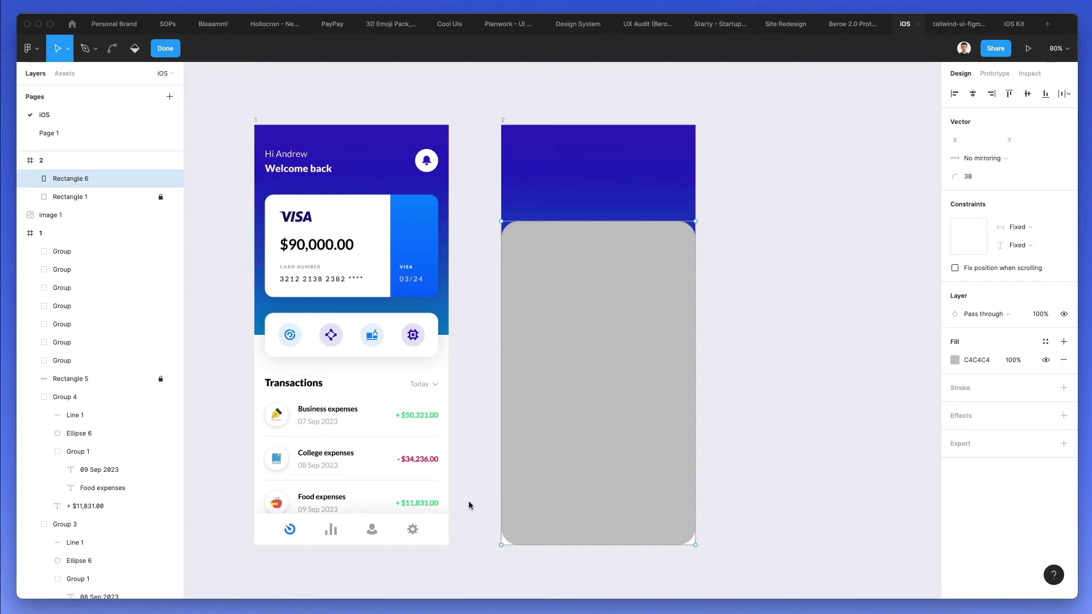
pyautogui.moveTo(471, 505); pyautogui.dragTo(756, 588)
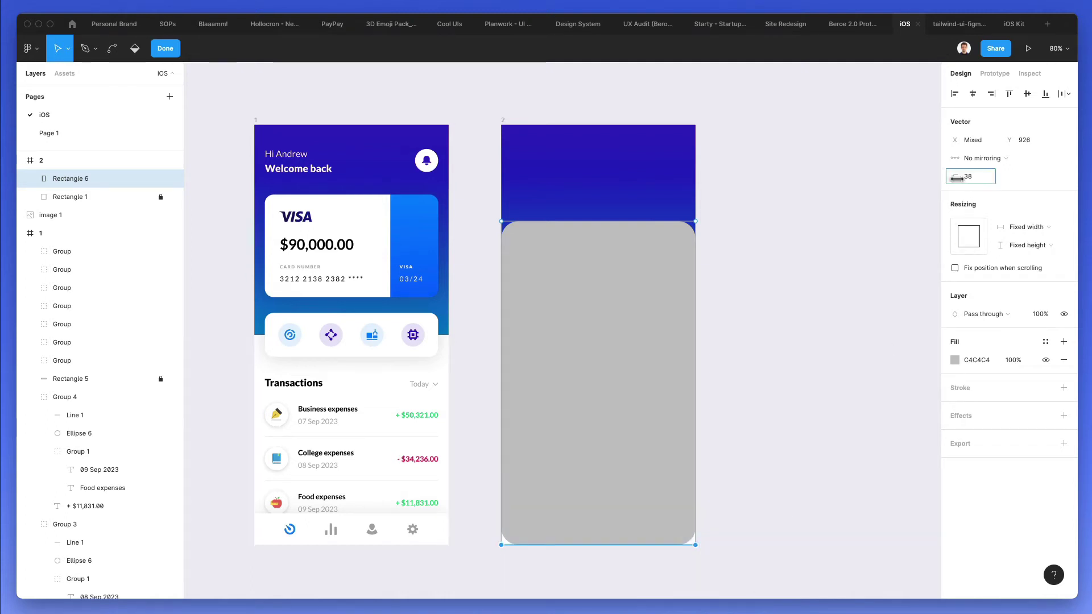
pyautogui.moveTo(956, 177); pyautogui.dragTo(568, 189)
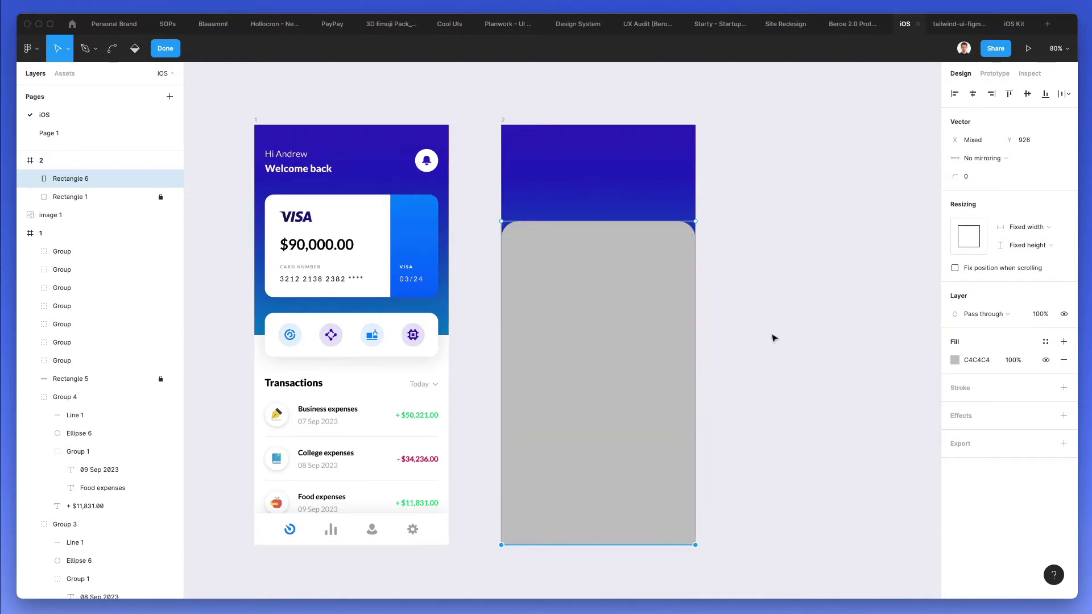
pyautogui.press('Escape')
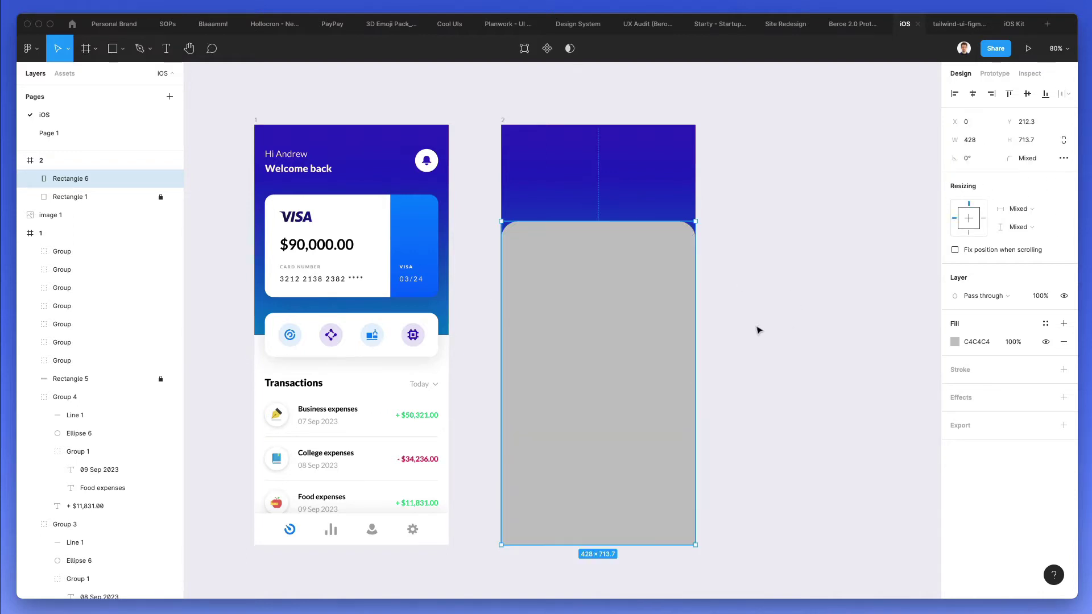
# Fill the panel with white FFFFFF
pyautogui.click(955, 342)
pyautogui.click(862, 498)
pyautogui.write('FFFFFF')
pyautogui.press('Return')
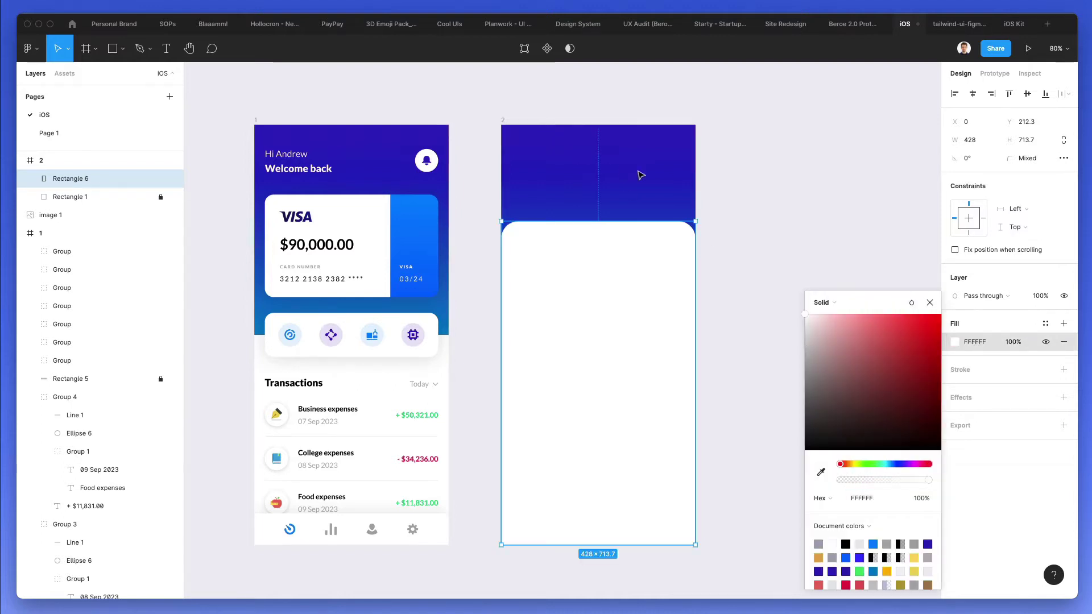
pyautogui.click(792, 222)
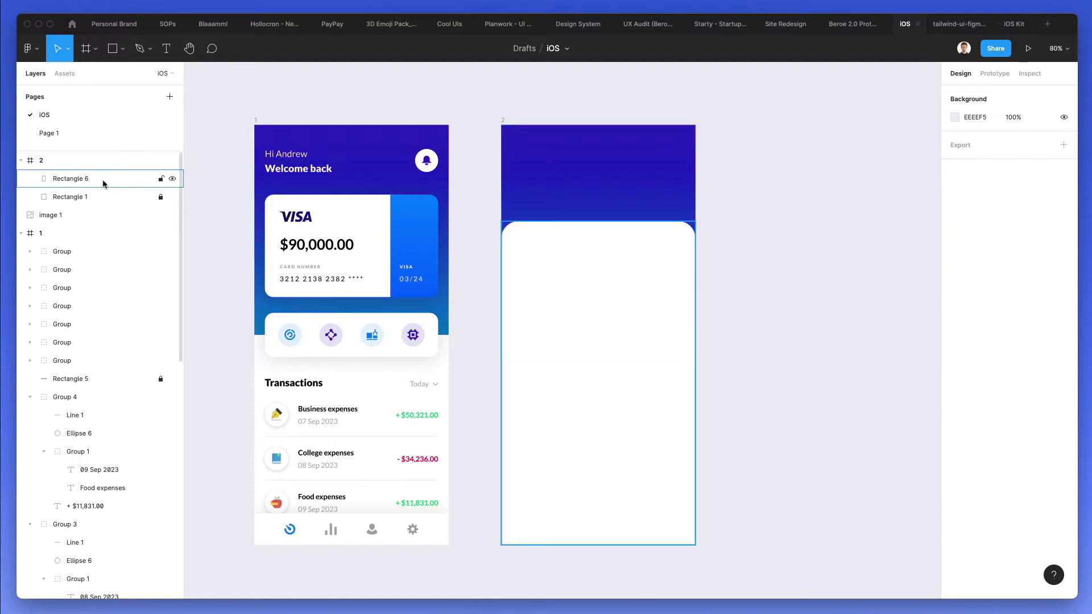
# Rename the white panel layer to 'Rectangle' and the gradient header layer to 'Background'
pyautogui.click(578, 251)
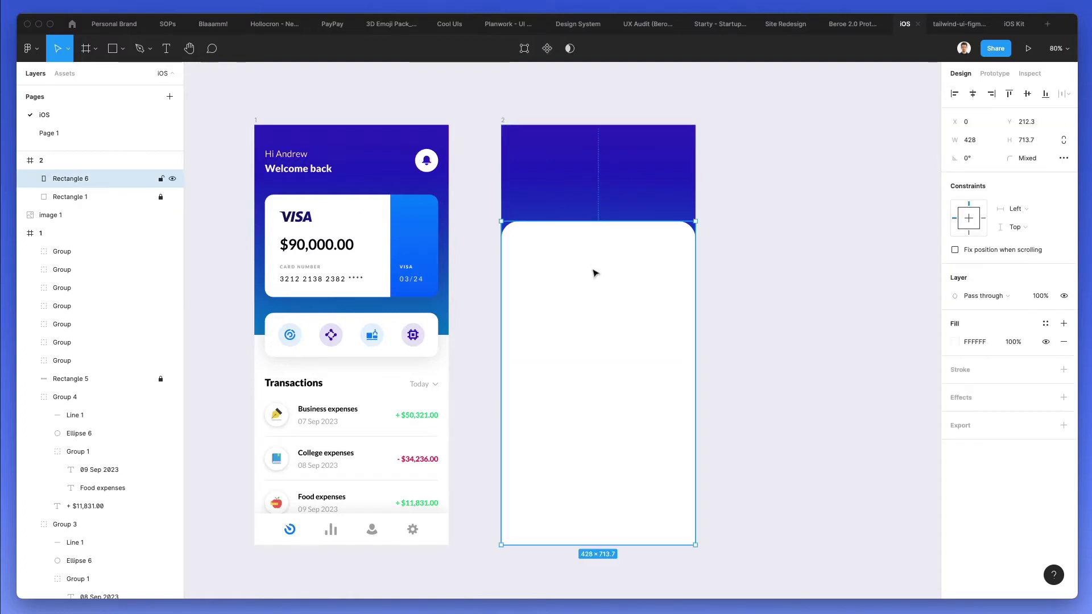
pyautogui.doubleClick(80, 179)
pyautogui.press('Right')
pyautogui.press('BackSpace')
pyautogui.press('BackSpace')
pyautogui.press('Return')
pyautogui.doubleClick(90, 197)
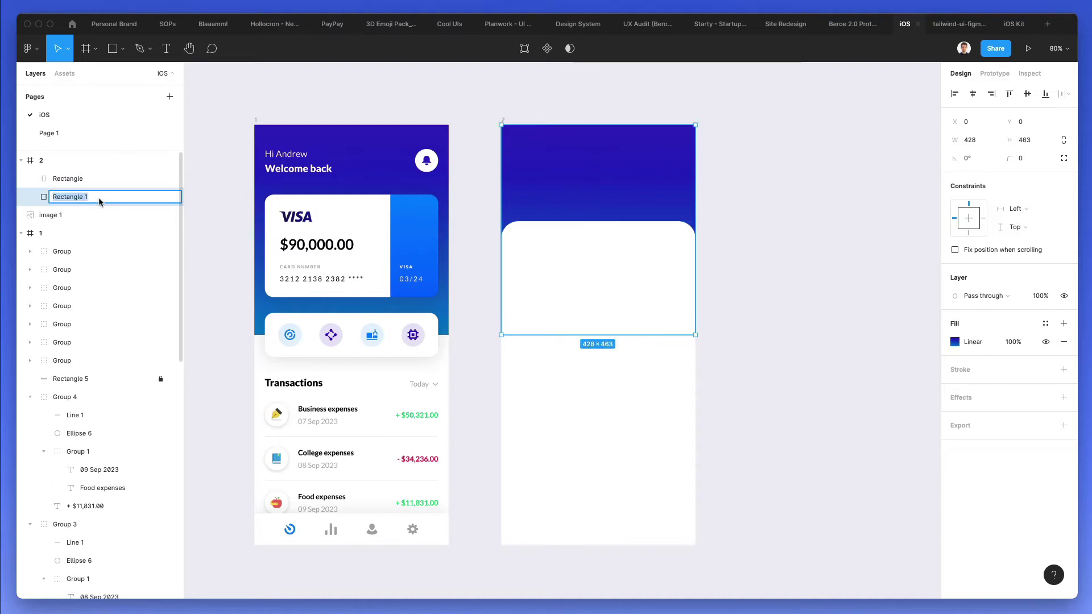
pyautogui.write('Background')
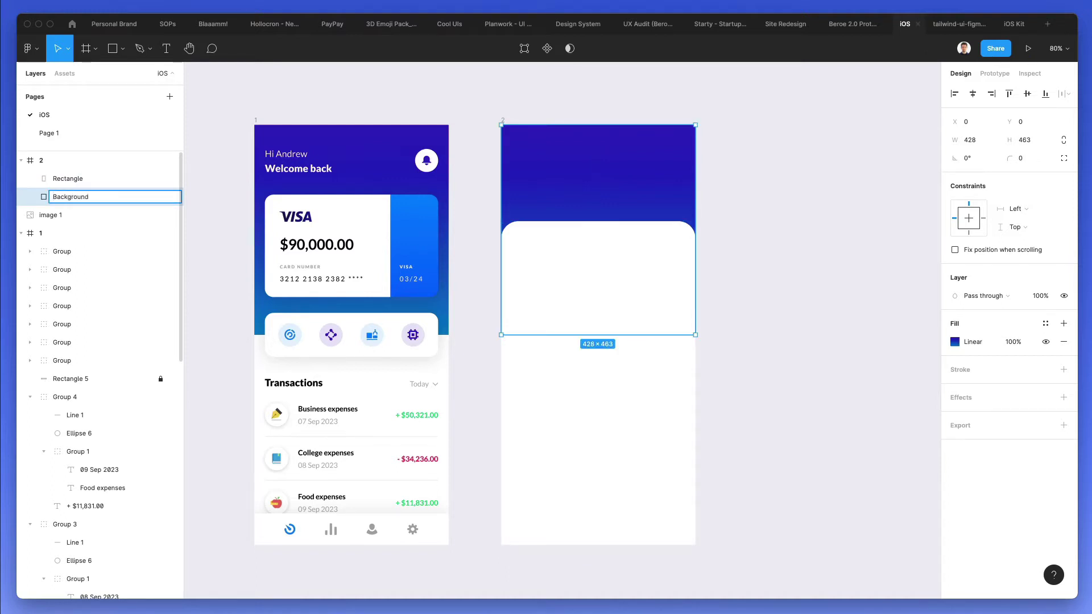
pyautogui.press('Return')
# Lock the Rectangle layer
pyautogui.click(108, 186)
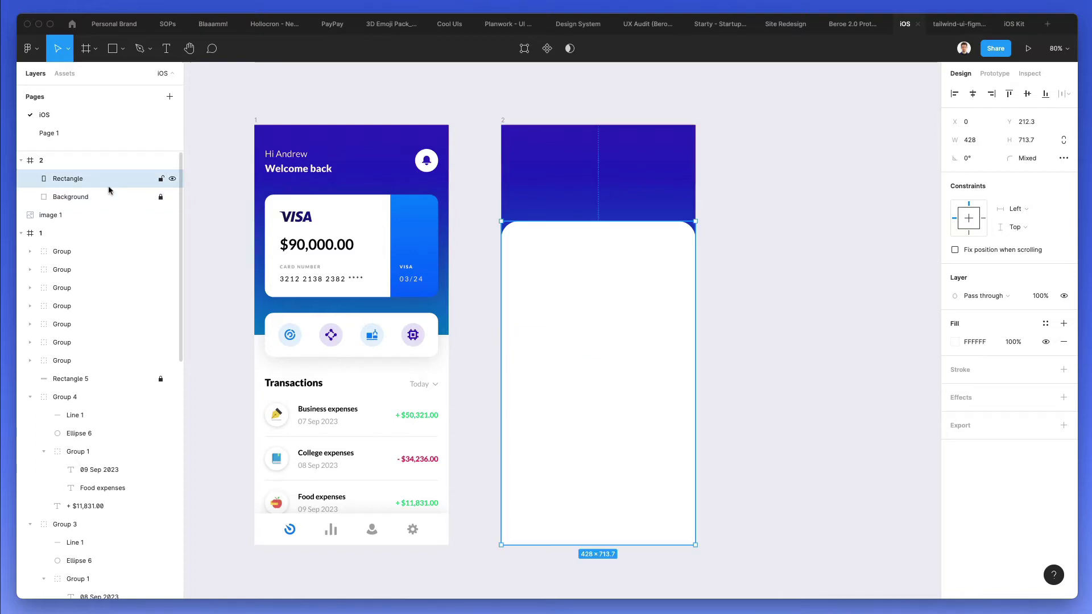
pyautogui.rightClick(108, 185)
pyautogui.click(101, 180)
pyautogui.click(161, 180)
# Copy the white 'Welcome back' heading from frame 1 into frame 2's header
pyautogui.click(785, 270)
pyautogui.moveTo(611, 200); pyautogui.dragTo(618, 277)
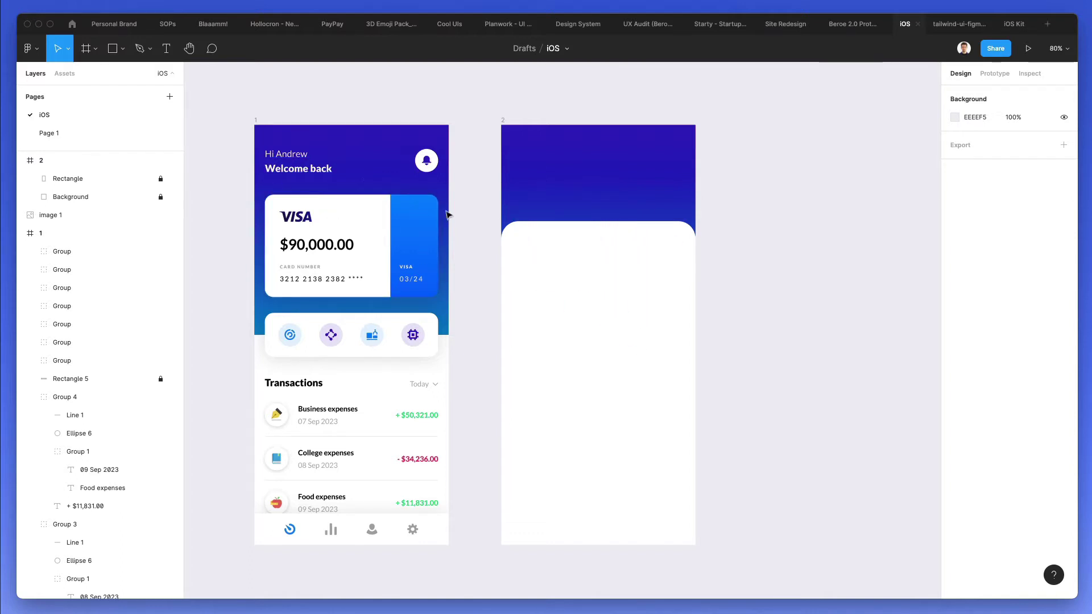
pyautogui.moveTo(306, 174); pyautogui.dragTo(606, 178)
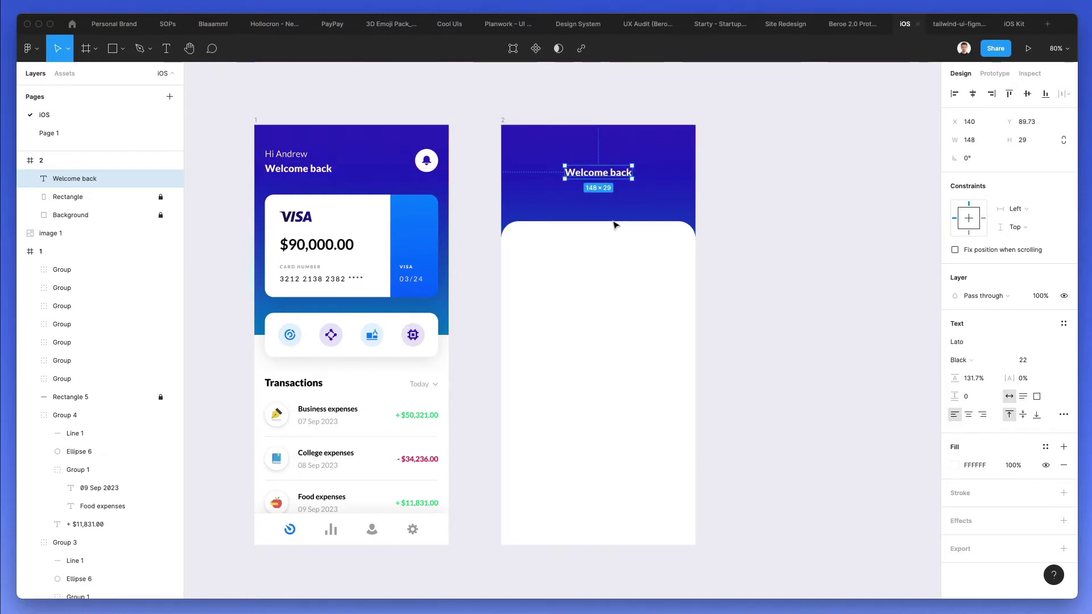
pyautogui.press('t')
pyautogui.click(573, 205)
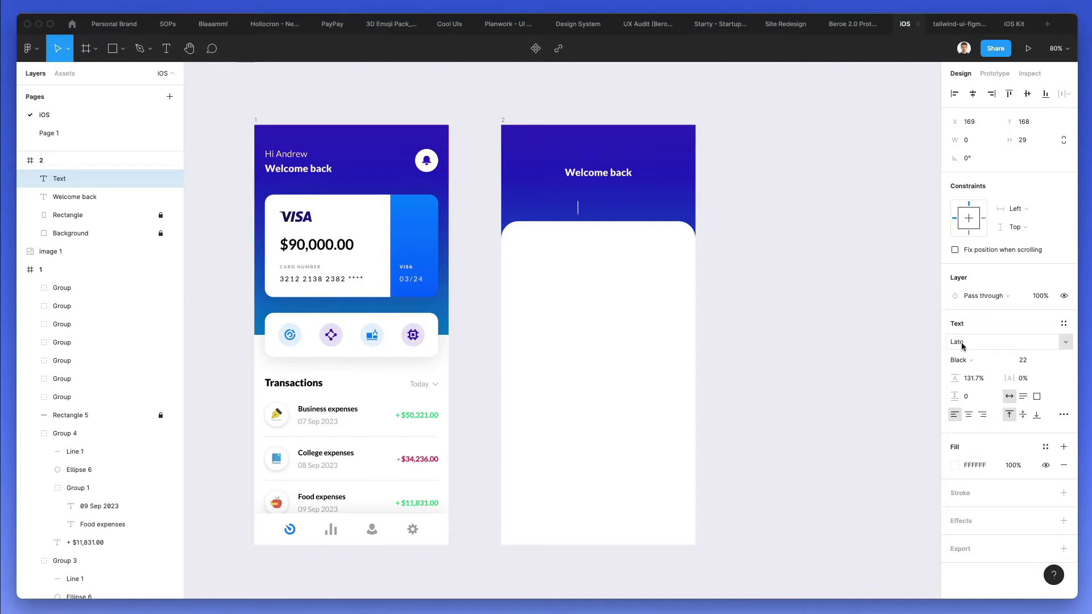
pyautogui.click(726, 282)
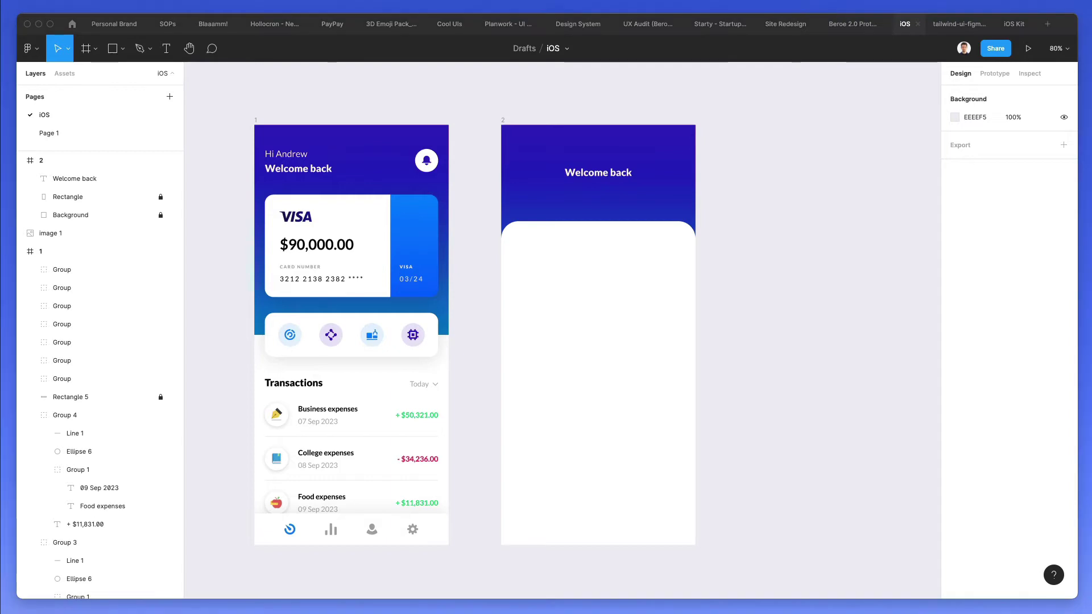
pyautogui.click(295, 599)
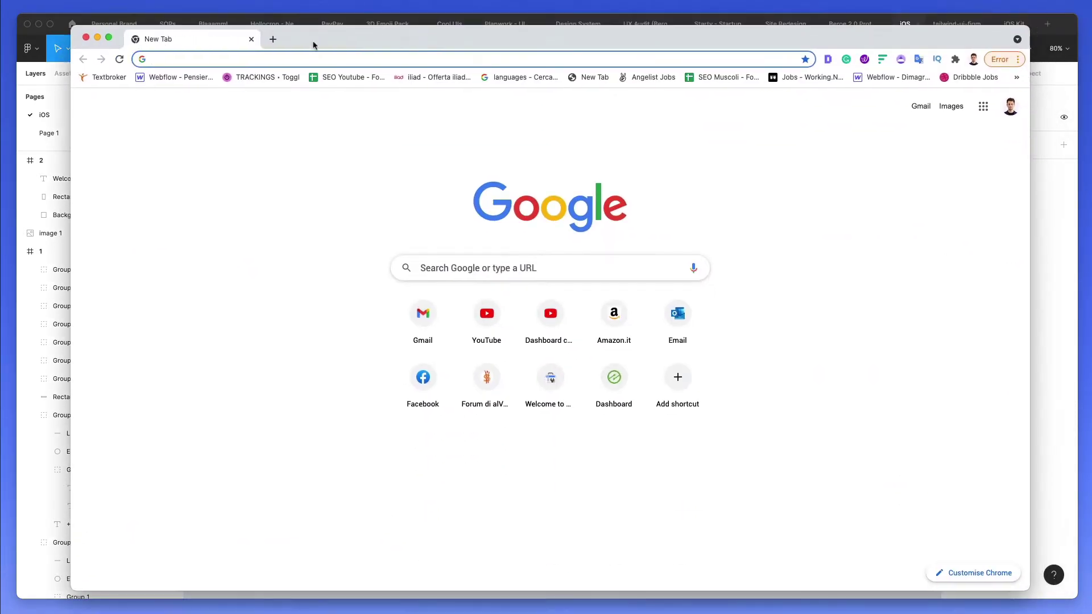
pyautogui.write('lato')
pyautogui.press('Return')
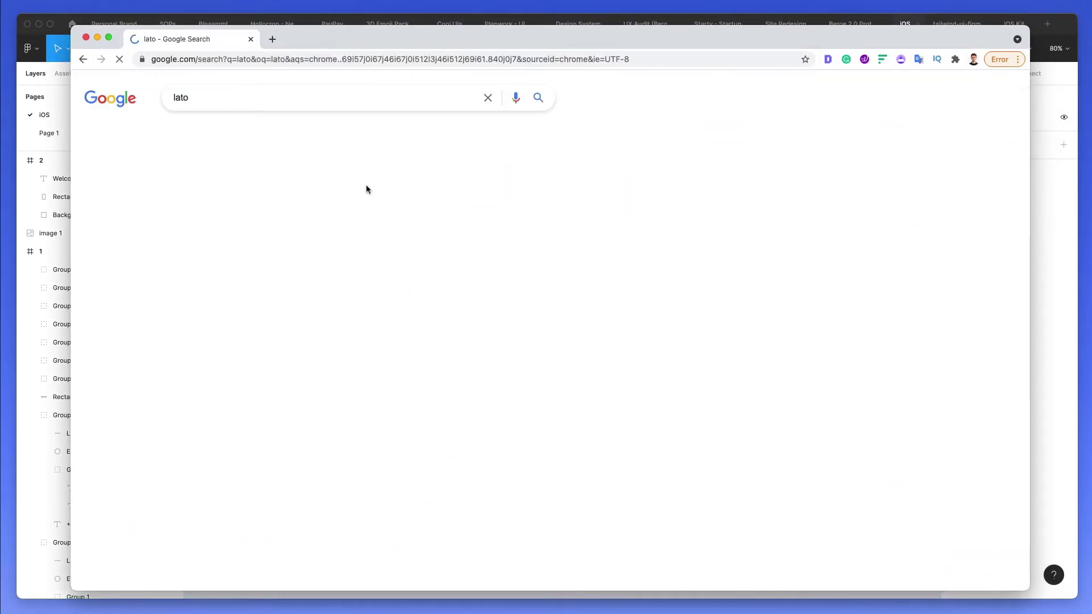
pyautogui.click(238, 224)
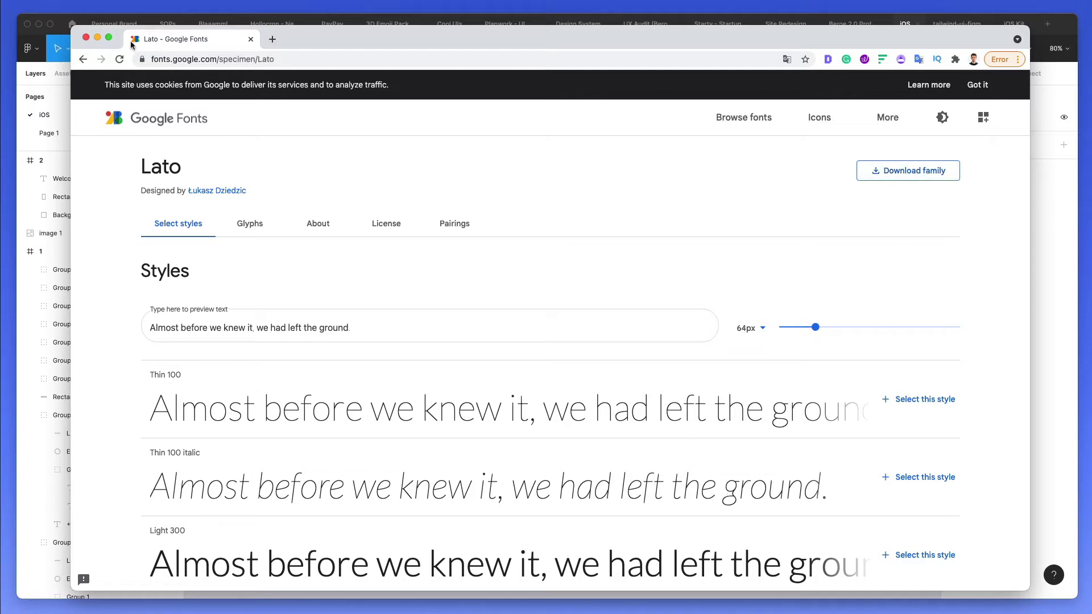
pyautogui.click(86, 38)
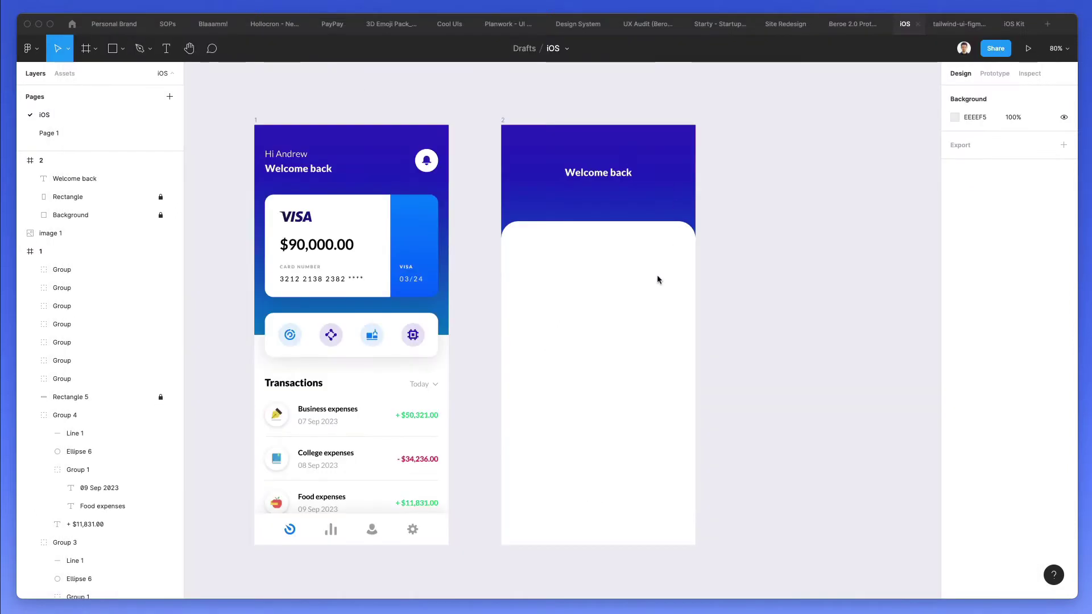
# Change frame 2's heading to 'Top Up', centred on the screen with centred text alignment
pyautogui.click(619, 180)
pyautogui.moveTo(621, 182); pyautogui.dragTo(614, 180)
pyautogui.doubleClick(612, 177)
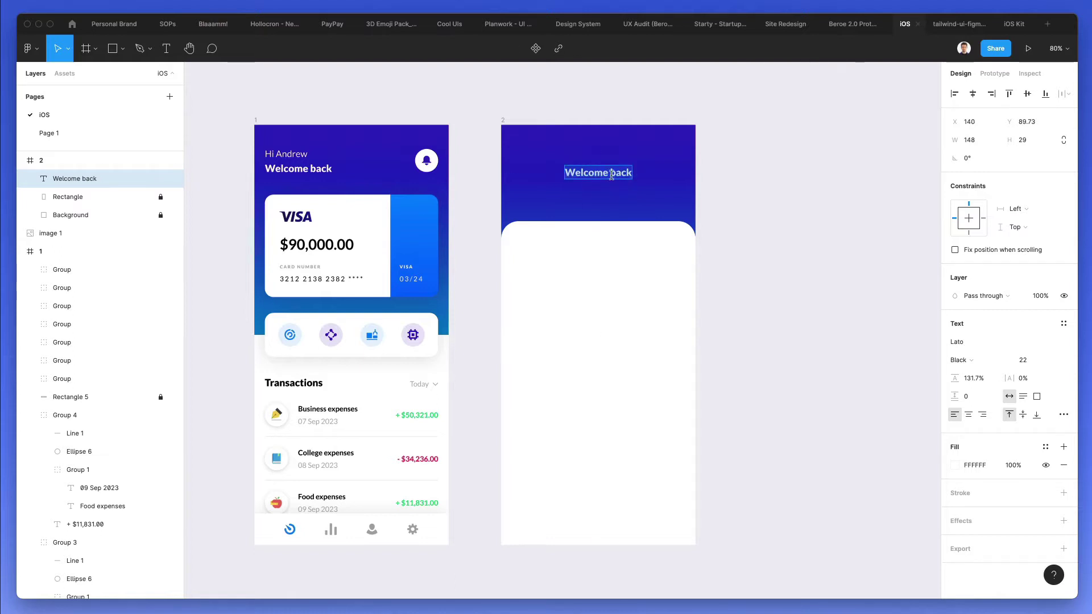
pyautogui.write('Top Up')
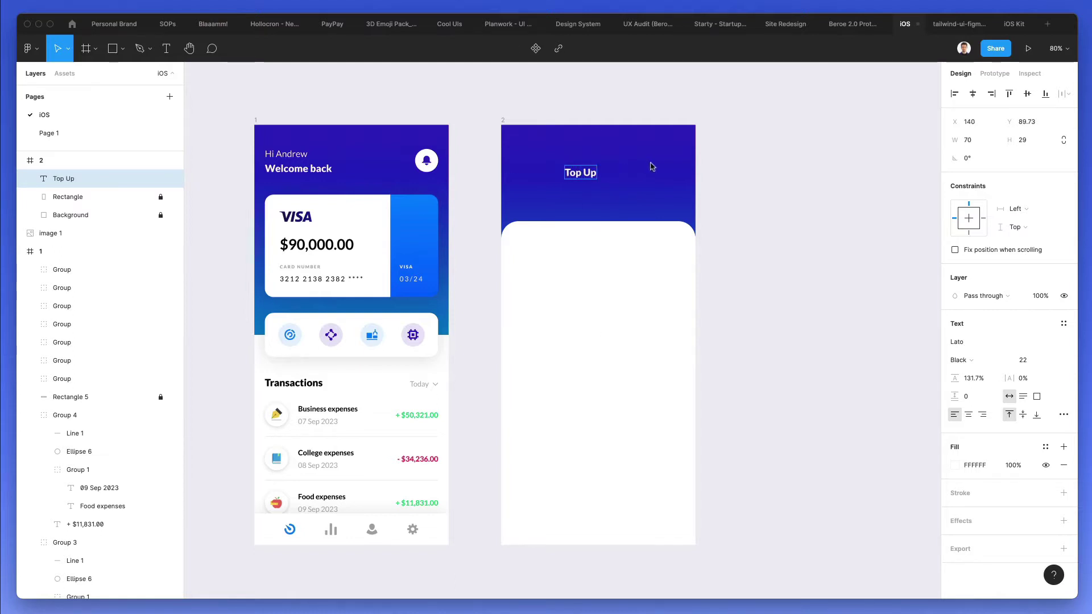
pyautogui.click(972, 93)
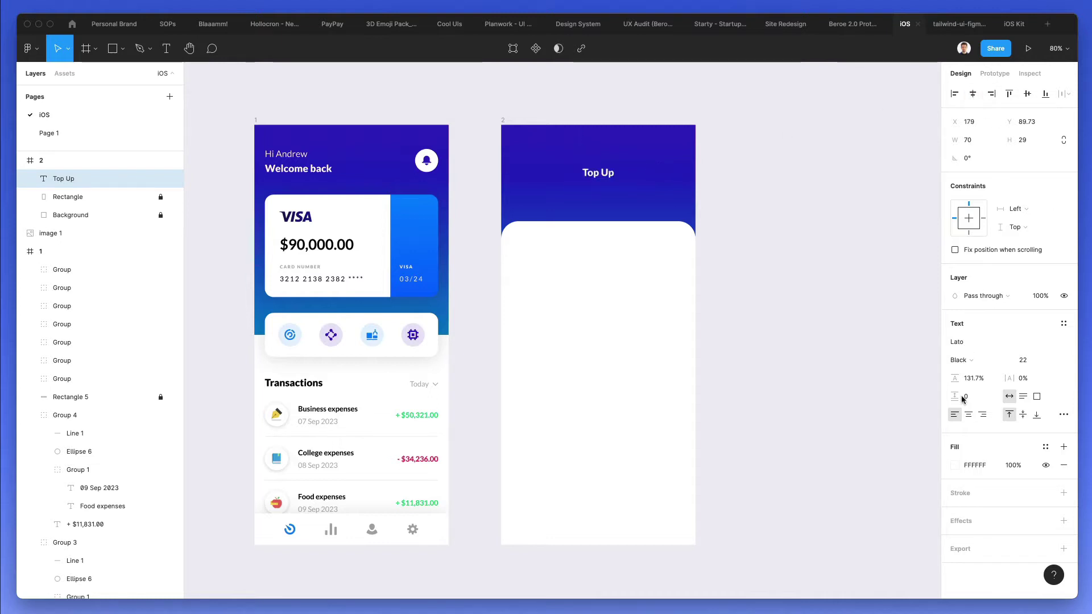
pyautogui.click(968, 415)
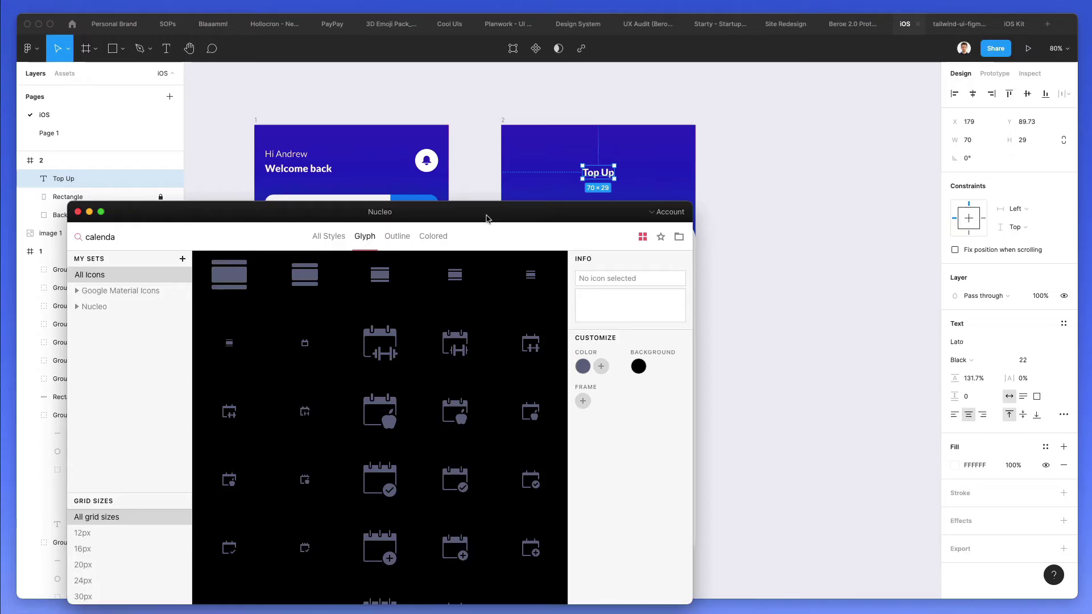
# Search the Nucleo glyph set for 'arrow'
pyautogui.moveTo(486, 218); pyautogui.dragTo(580, 213)
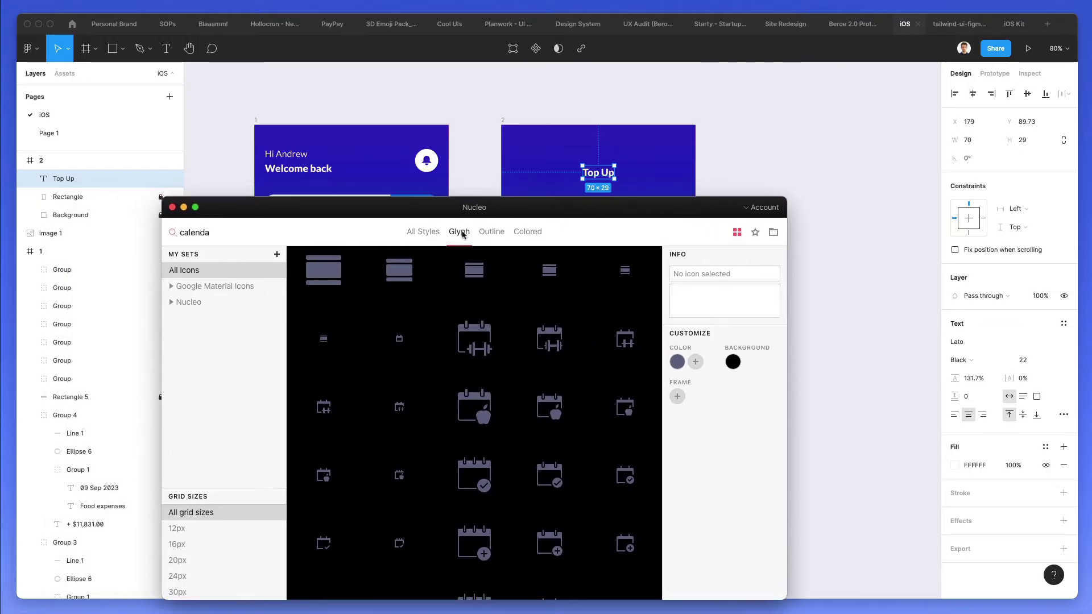
pyautogui.doubleClick(220, 241)
pyautogui.write('arrow')
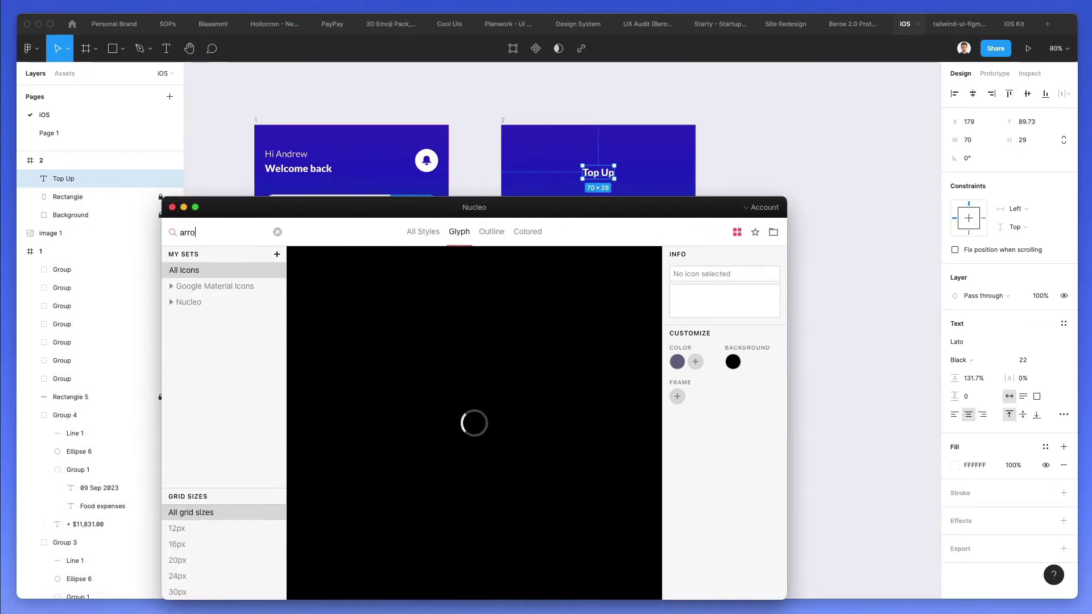
# Drag the left chevron icon from Nucleo into frame 2's header beside 'Top Up'
pyautogui.moveTo(254, 209); pyautogui.dragTo(547, 221)
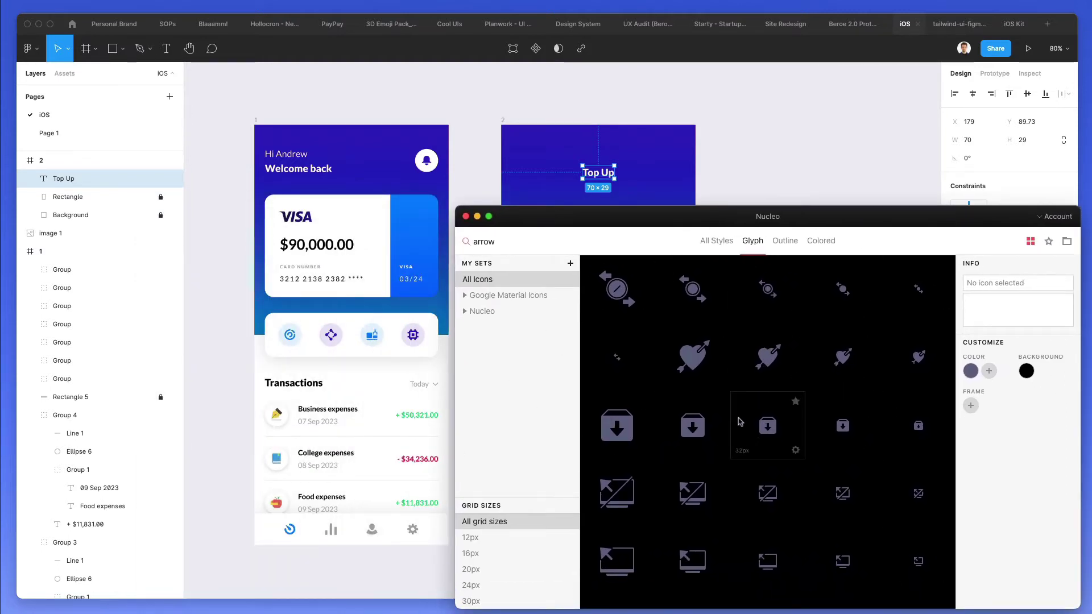
pyautogui.scroll(-3, 740, 420)
pyautogui.scroll(-12, 739, 421)
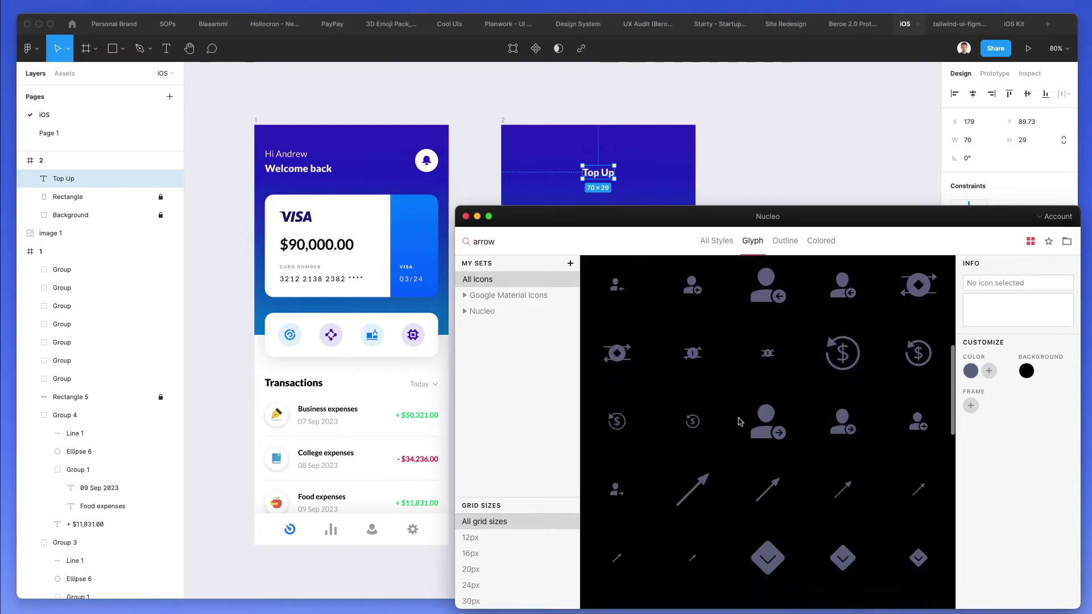
pyautogui.scroll(-5, 740, 422)
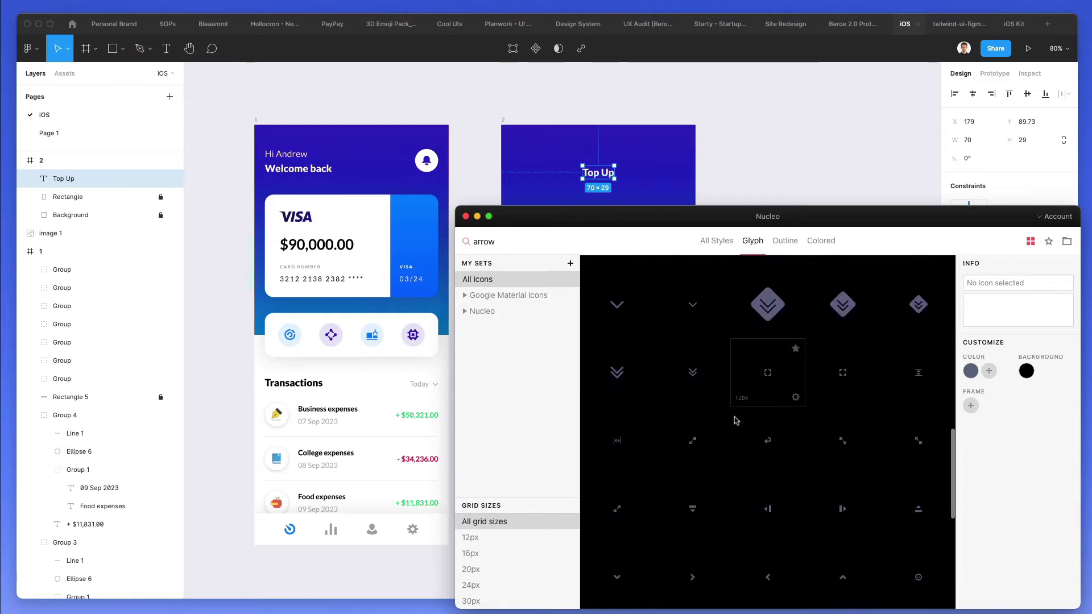
pyautogui.scroll(-3, 795, 429)
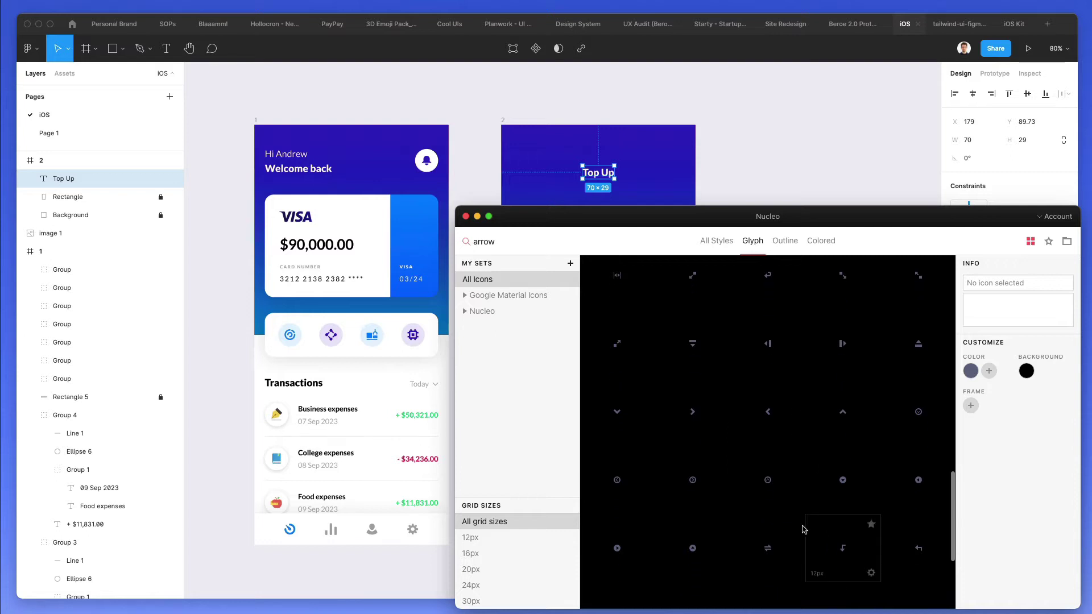
pyautogui.scroll(-1, 746, 476)
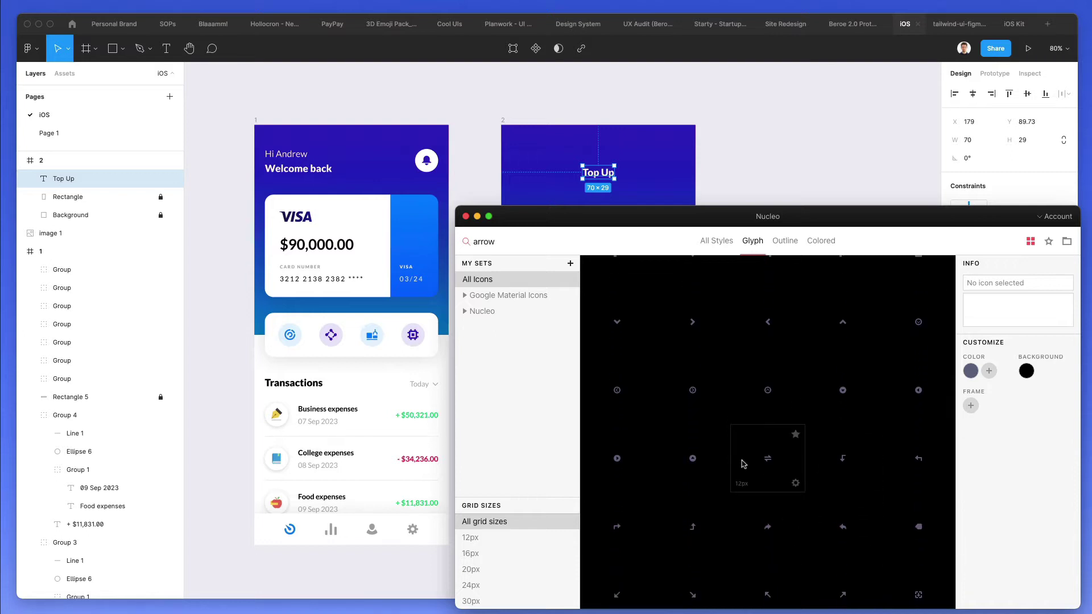
pyautogui.scroll(-3, 743, 463)
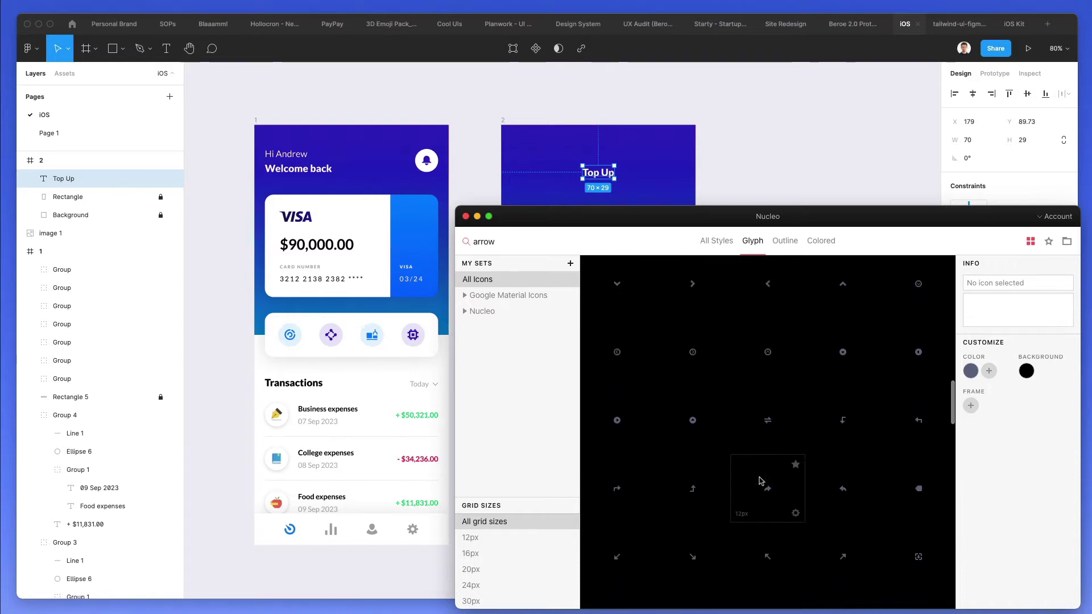
pyautogui.scroll(3, 762, 478)
pyautogui.moveTo(768, 306); pyautogui.dragTo(526, 173)
# Fill the chevron icon white (FFFFFF)
pyautogui.scroll(5, 526, 181)
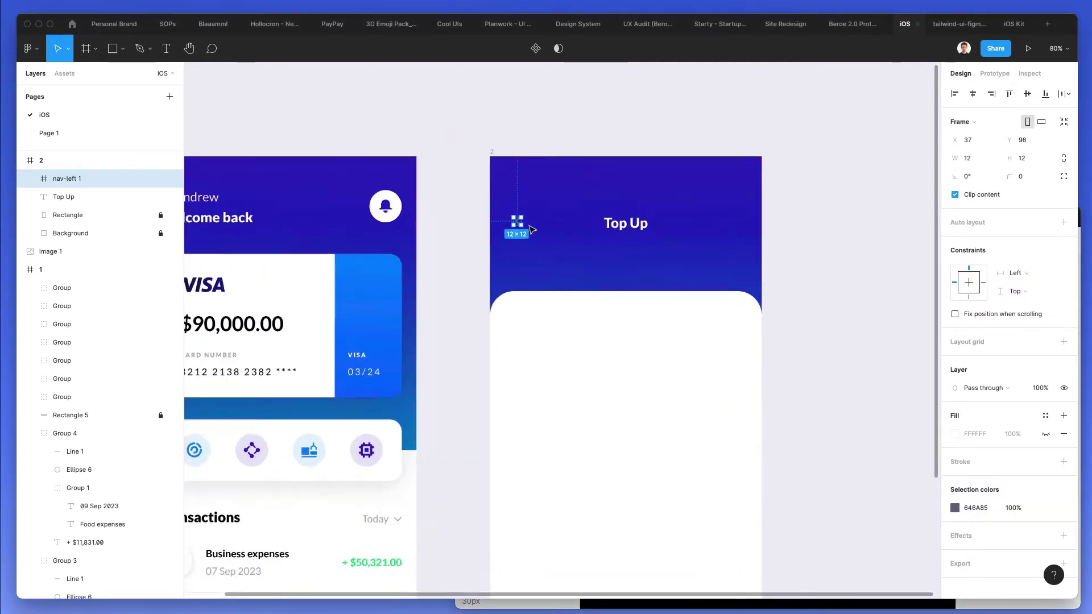
pyautogui.click(955, 508)
pyautogui.write('FFFFFF')
pyautogui.press('Return')
pyautogui.click(544, 218)
# Enlarge the chevron to 13.72 × 20.59, remove its frame, and level it with 'Top Up'
pyautogui.click(515, 221)
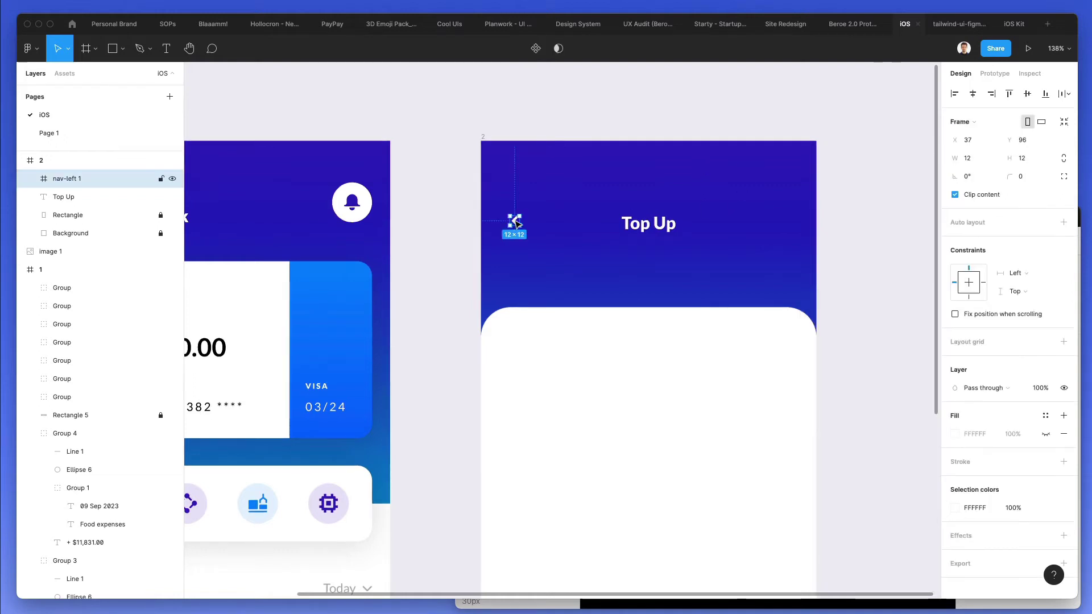
pyautogui.moveTo(522, 214); pyautogui.dragTo(503, 226)
pyautogui.press('super+shift+g')
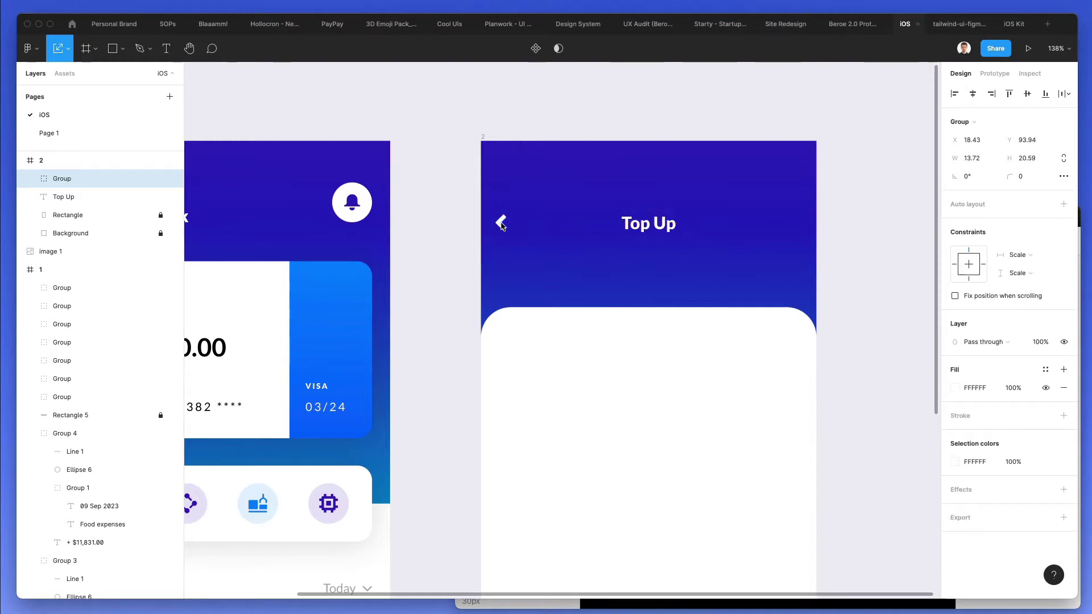
pyautogui.press('Escape')
pyautogui.moveTo(498, 223); pyautogui.dragTo(510, 227)
pyautogui.press('Escape')
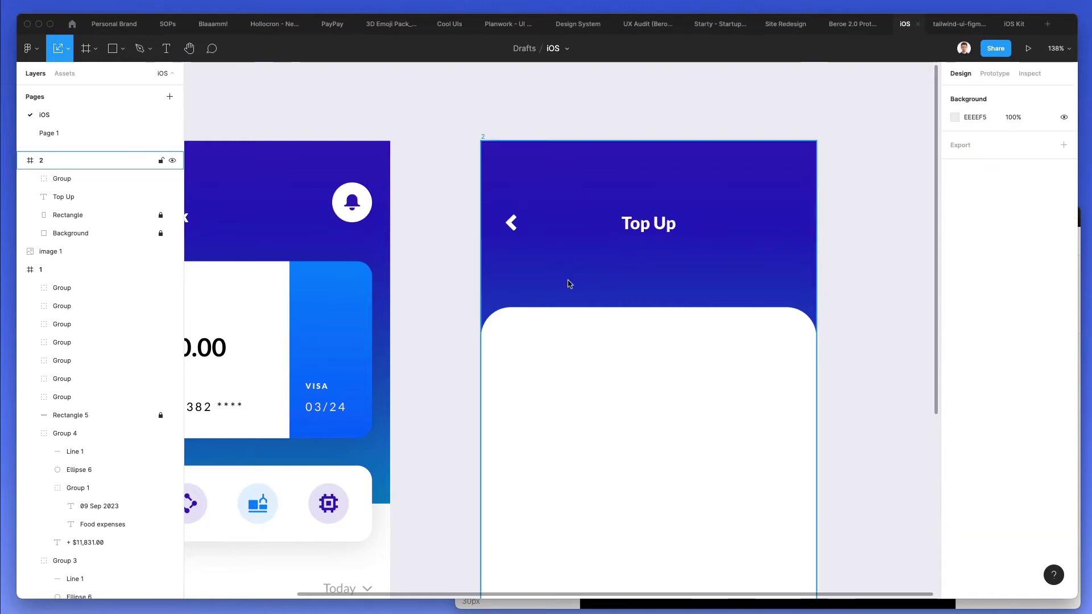
# Select the white panel's two top points and raise them 40 px
pyautogui.scroll(-3, 567, 287)
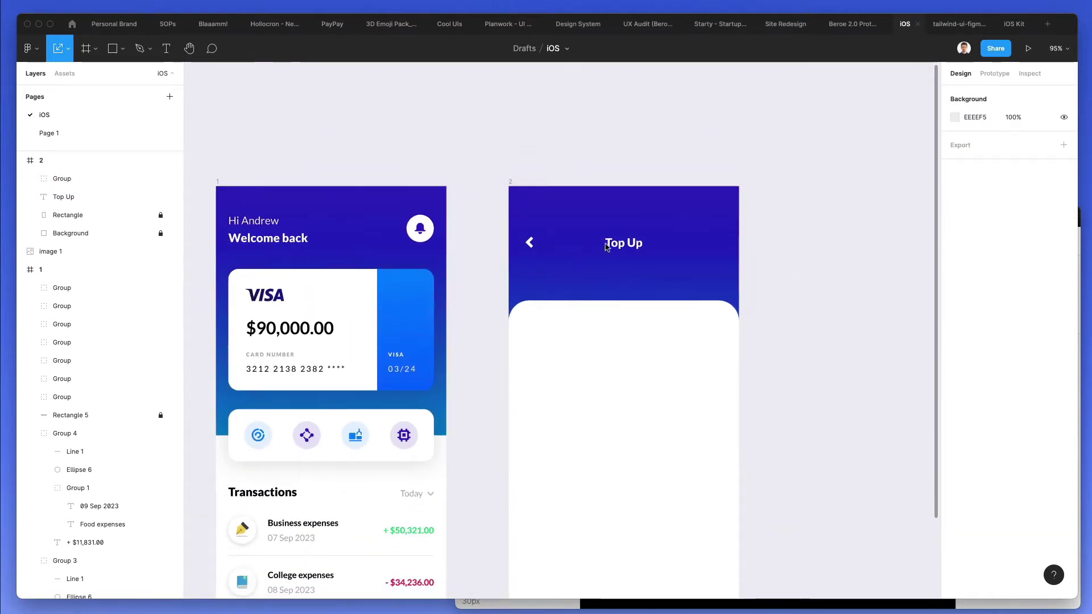
pyautogui.moveTo(786, 252); pyautogui.dragTo(509, 268)
pyautogui.scroll(-2, 506, 266)
pyautogui.scroll(-2, 506, 266)
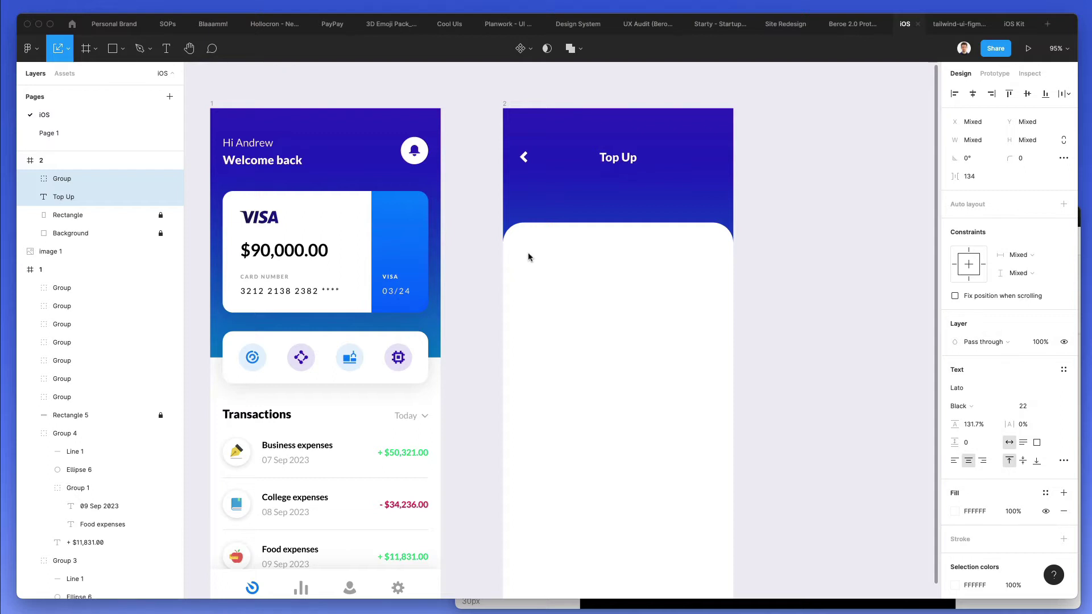
pyautogui.rightClick(574, 231)
pyautogui.press('Escape')
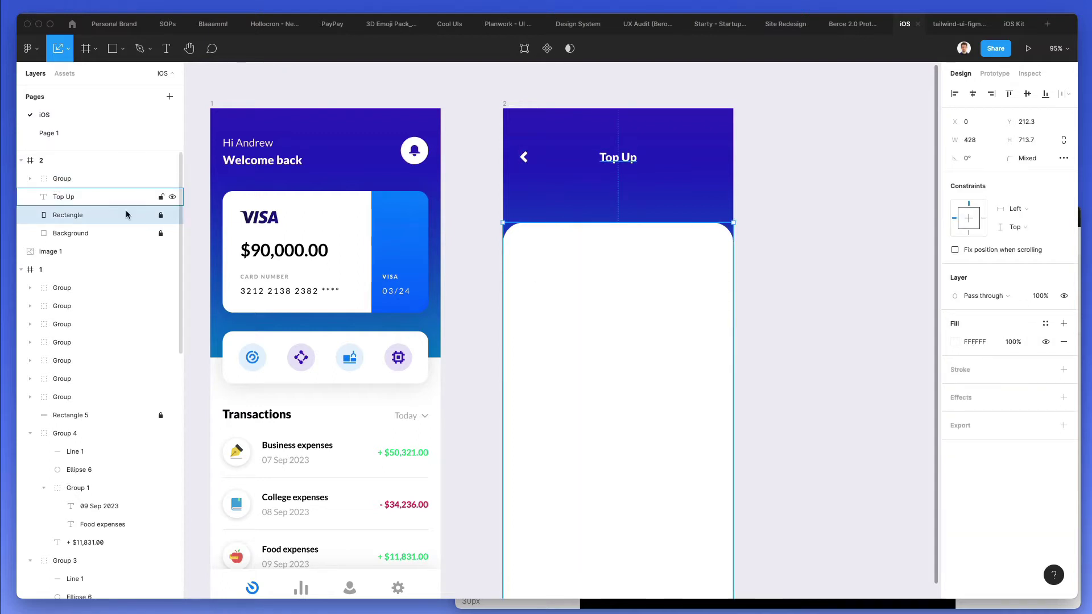
pyautogui.doubleClick(665, 274)
pyautogui.moveTo(471, 202); pyautogui.dragTo(800, 272)
pyautogui.scroll(-2, 799, 272)
pyautogui.hotkey('shift', 'Up')
pyautogui.hotkey('shift', 'Up')
pyautogui.hotkey('shift', 'Up')
pyautogui.hotkey('shift', 'Up')
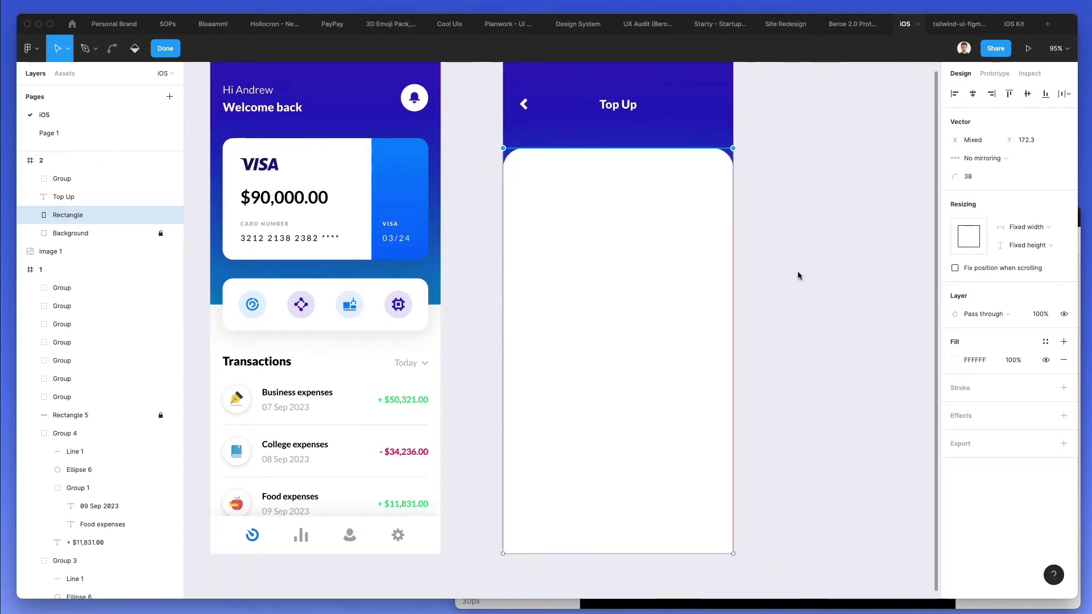
# Finish the point edit so the panel starts at Y 172.3, then select title and chevron together
pyautogui.scroll(2, 797, 276)
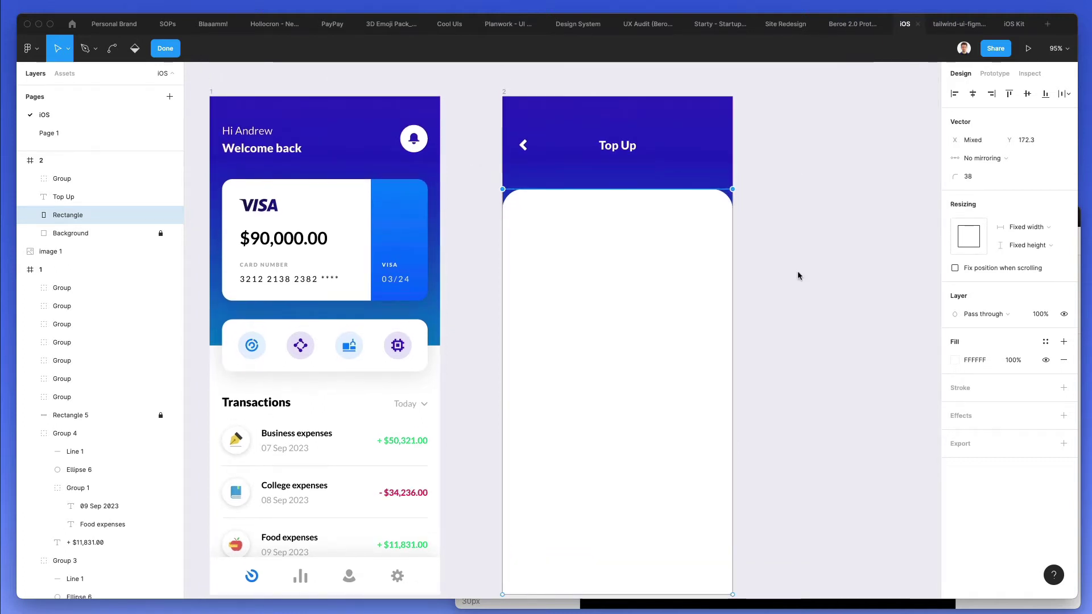
pyautogui.press('Escape')
pyautogui.press('Escape')
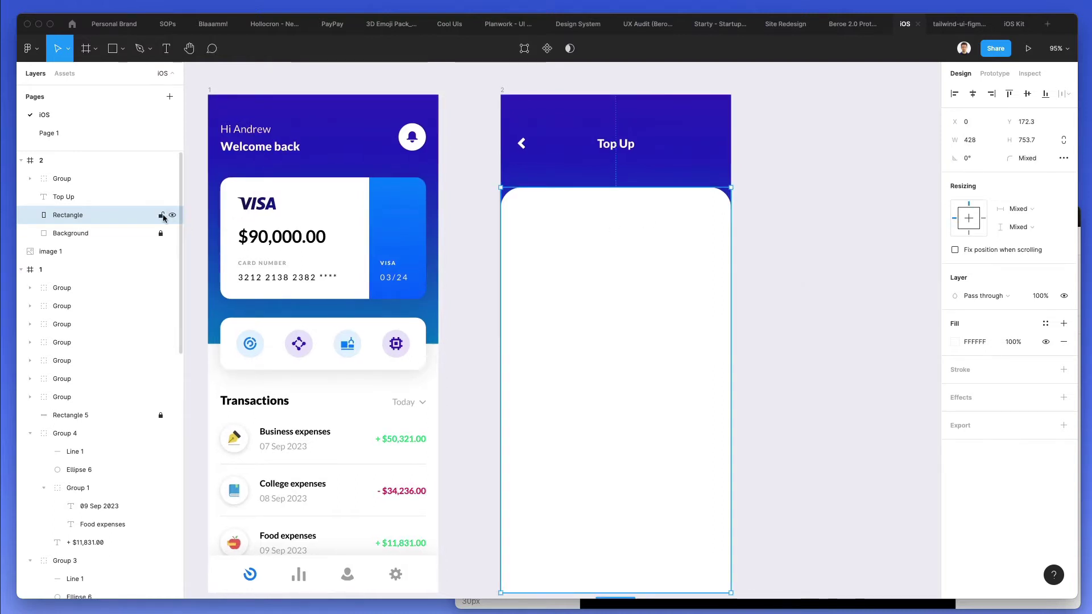
pyautogui.click(776, 270)
pyautogui.moveTo(480, 110); pyautogui.dragTo(702, 171)
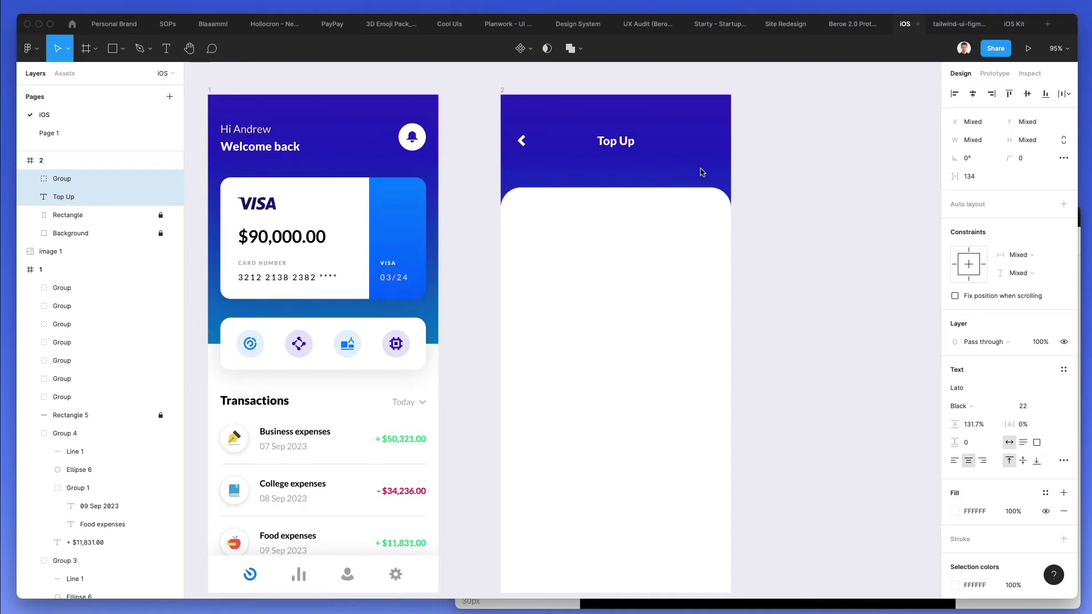
pyautogui.click(800, 194)
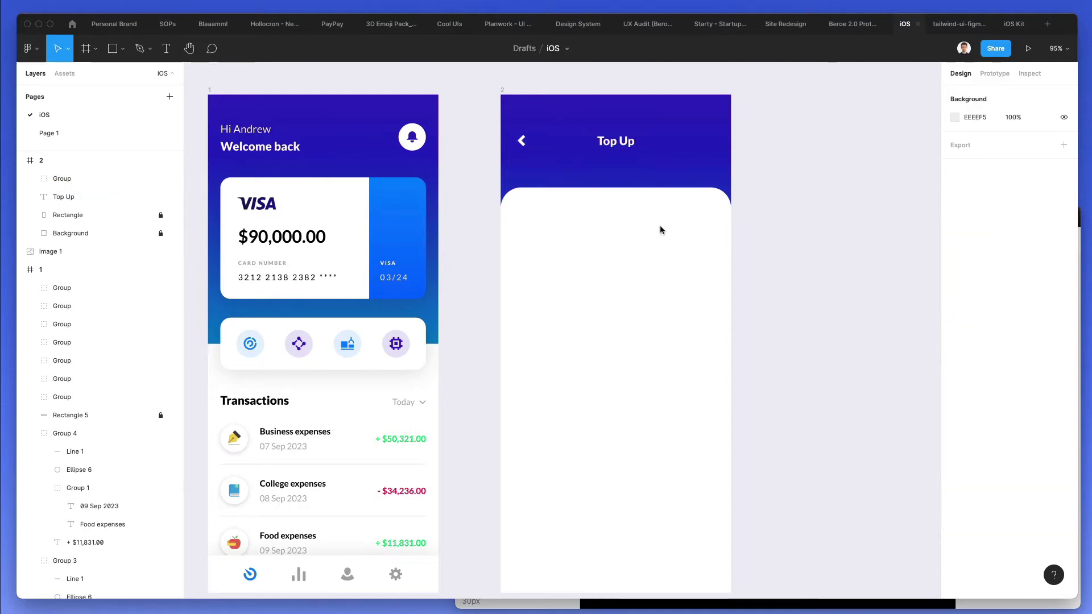
# Draw a thin 70.74 × 6.34 bar below the title with fully rounded ends (radius 97)
pyautogui.press('r')
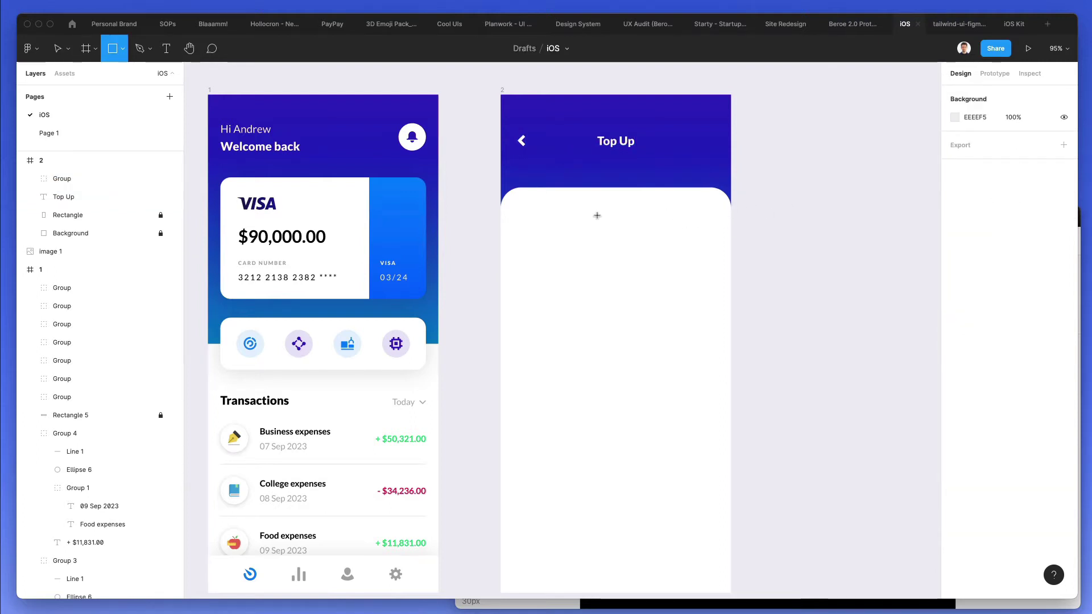
pyautogui.moveTo(596, 177); pyautogui.dragTo(634, 182)
pyautogui.moveTo(1009, 158); pyautogui.dragTo(24, 154)
pyautogui.moveTo(421, 178); pyautogui.dragTo(541, 183)
# Make the bar white, centre it horizontally, and set its opacity to 30%
pyautogui.press('i')
pyautogui.click(888, 107)
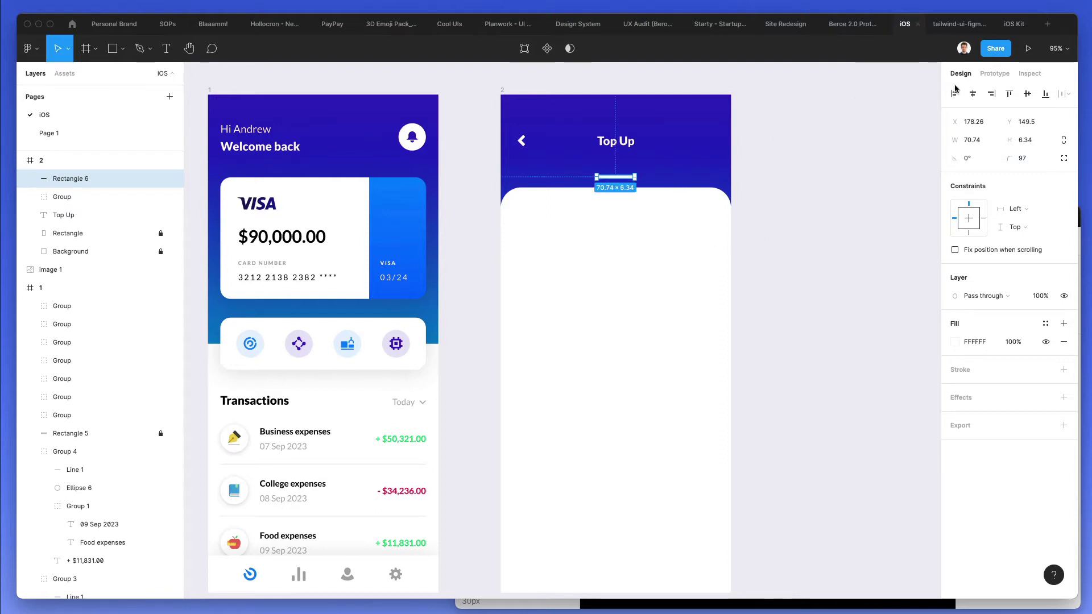
pyautogui.click(973, 94)
pyautogui.press('2')
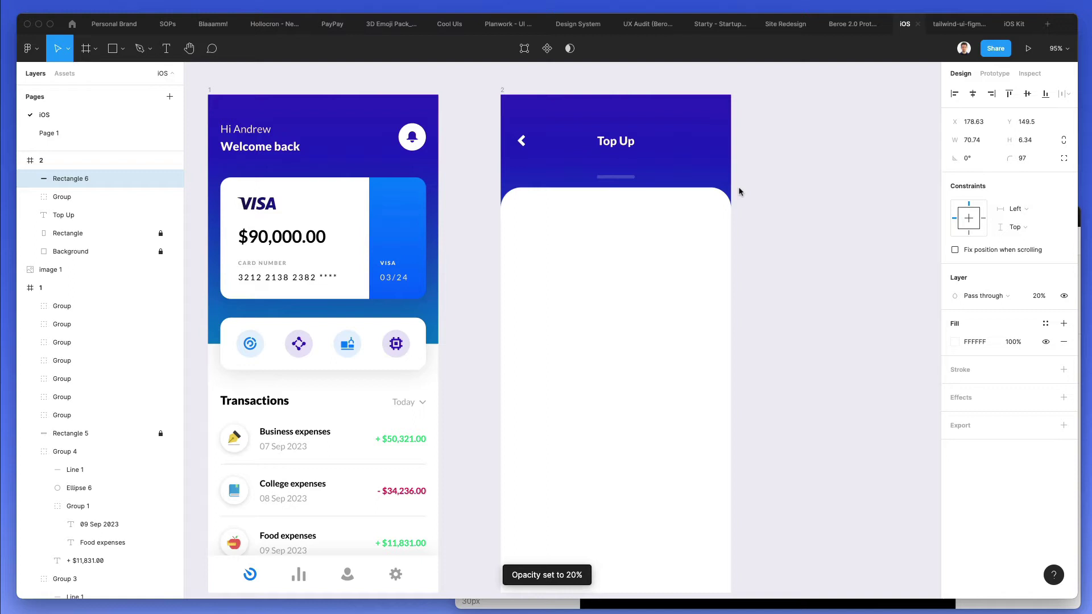
pyautogui.press('3')
pyautogui.click(776, 213)
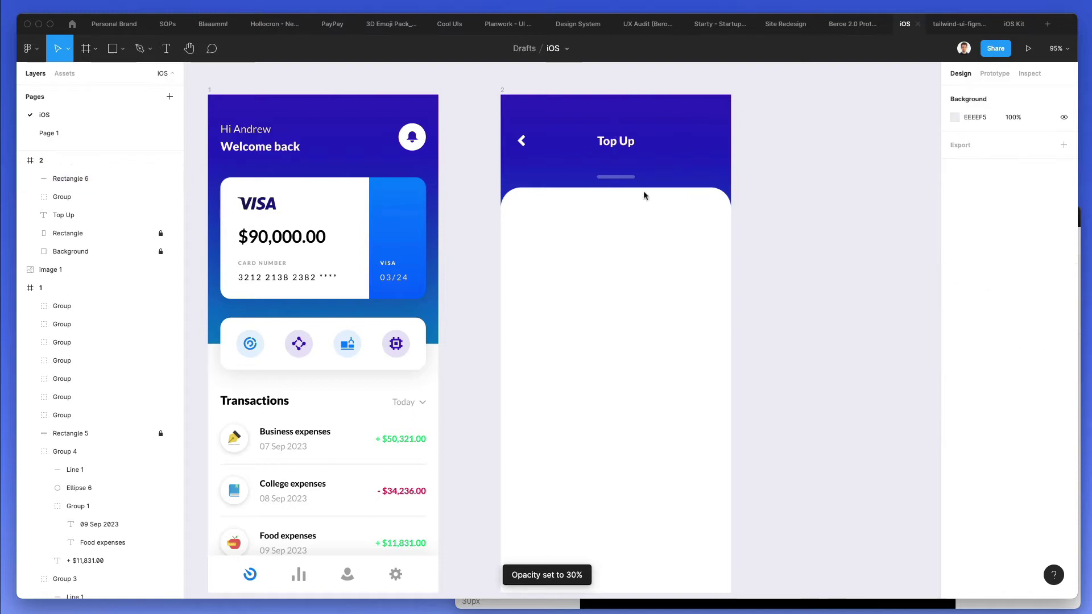
pyautogui.click(626, 178)
pyautogui.click(758, 179)
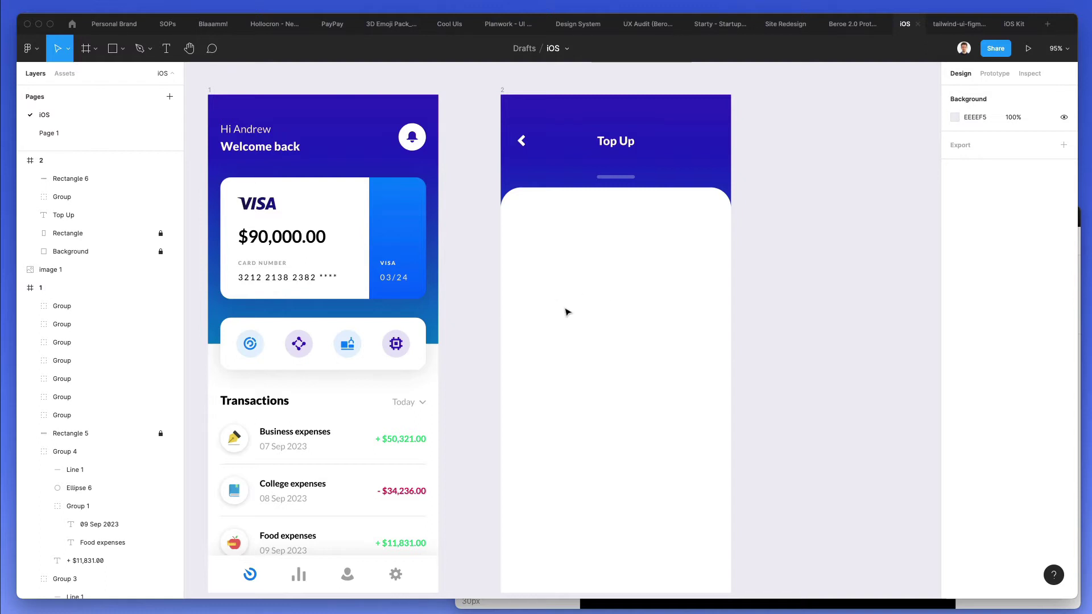
# Draw a 101.47 circle atop the card, filled with the card's blue 017BFF at 20% opacity
pyautogui.press('o')
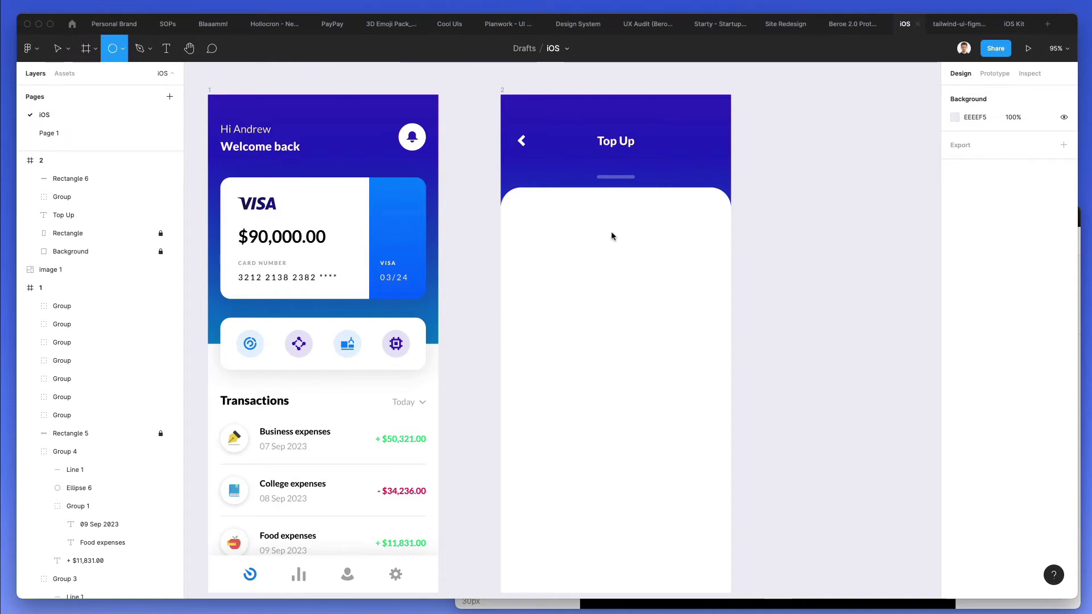
pyautogui.moveTo(615, 236); pyautogui.dragTo(644, 263)
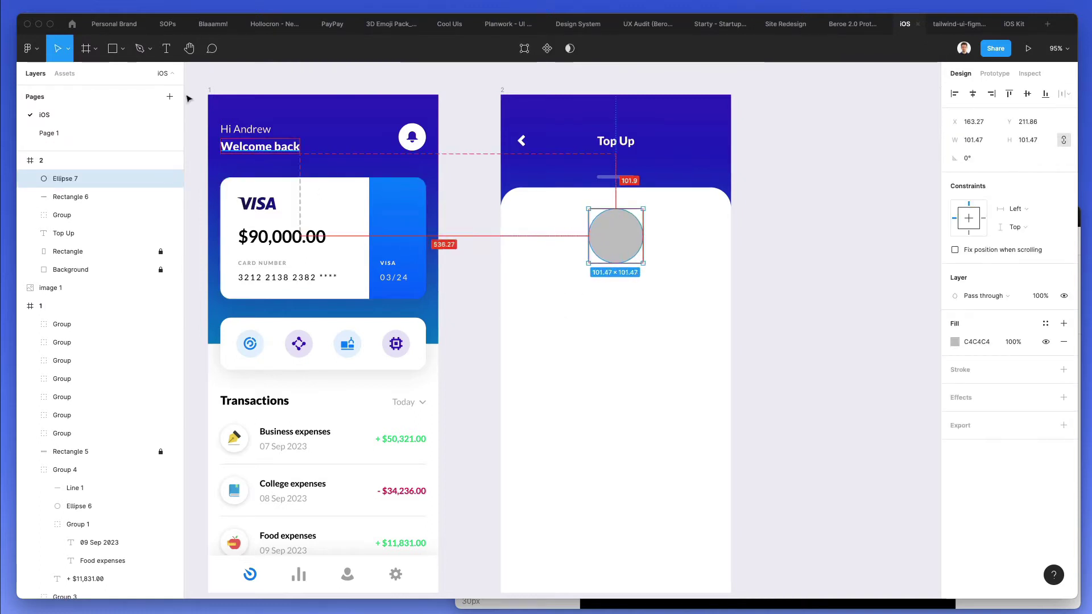
pyautogui.click(122, 57)
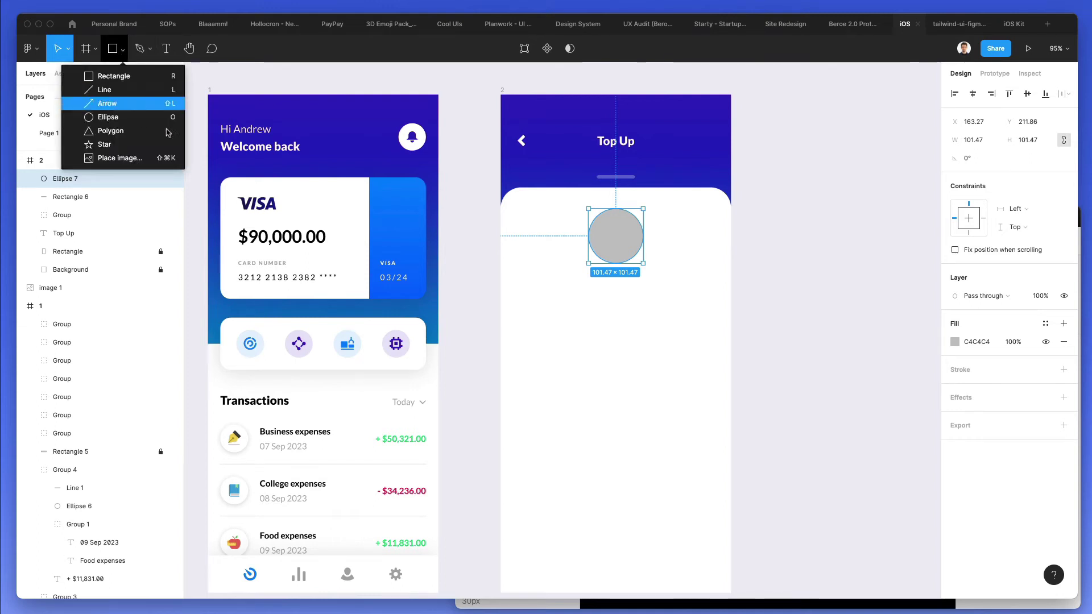
pyautogui.click(815, 297)
pyautogui.click(623, 234)
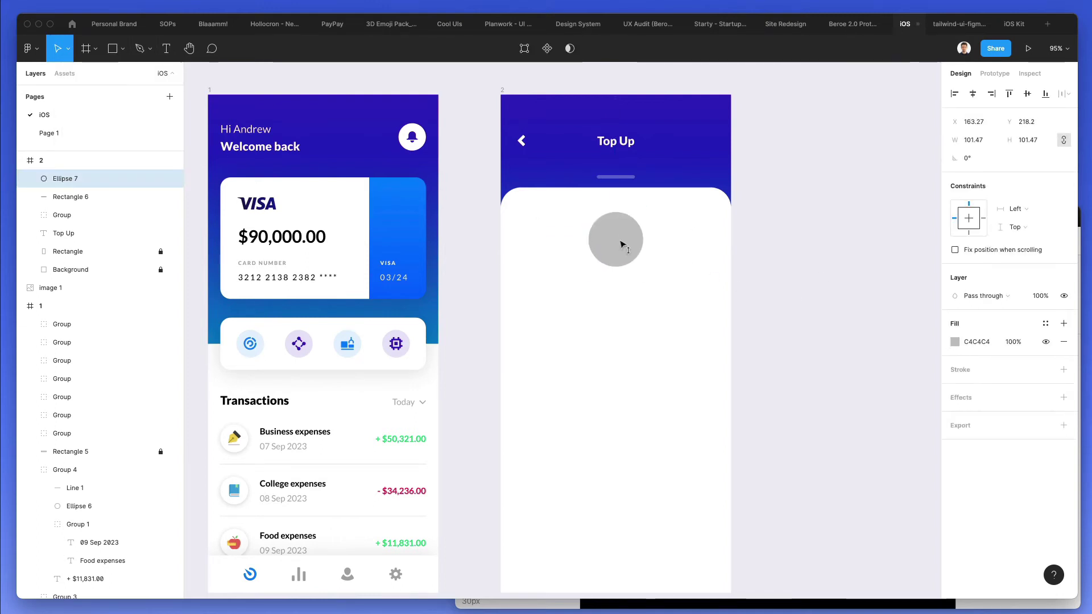
pyautogui.press('i')
pyautogui.click(397, 228)
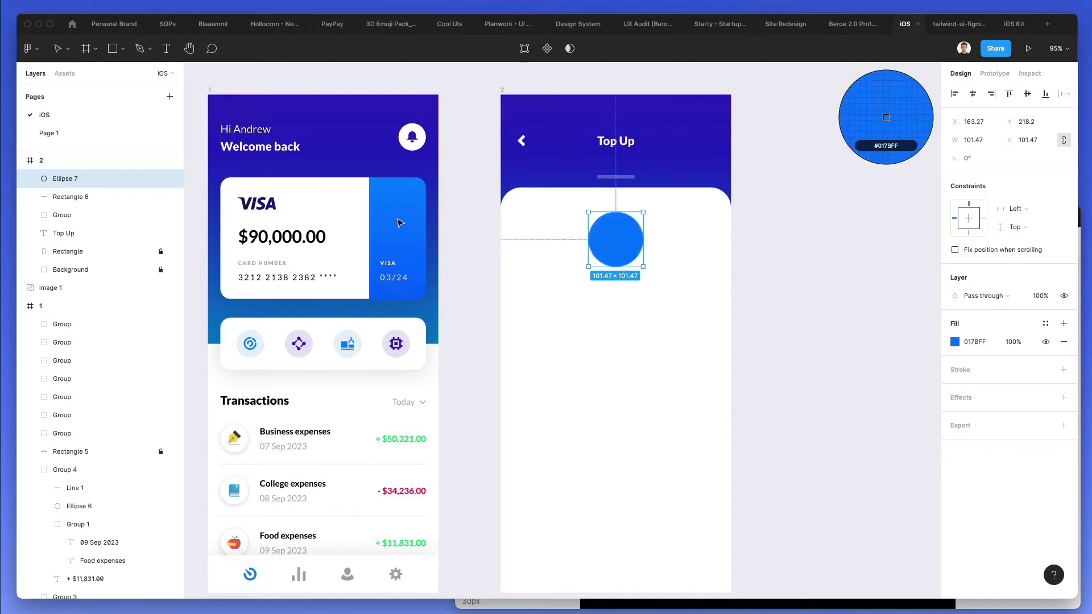
pyautogui.press('2')
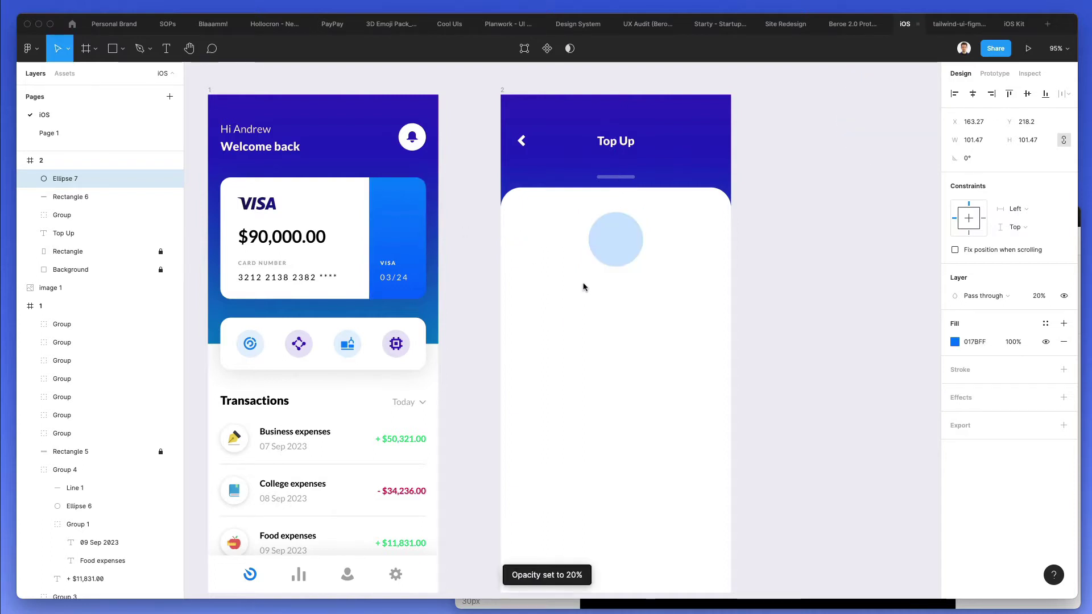
pyautogui.click(733, 258)
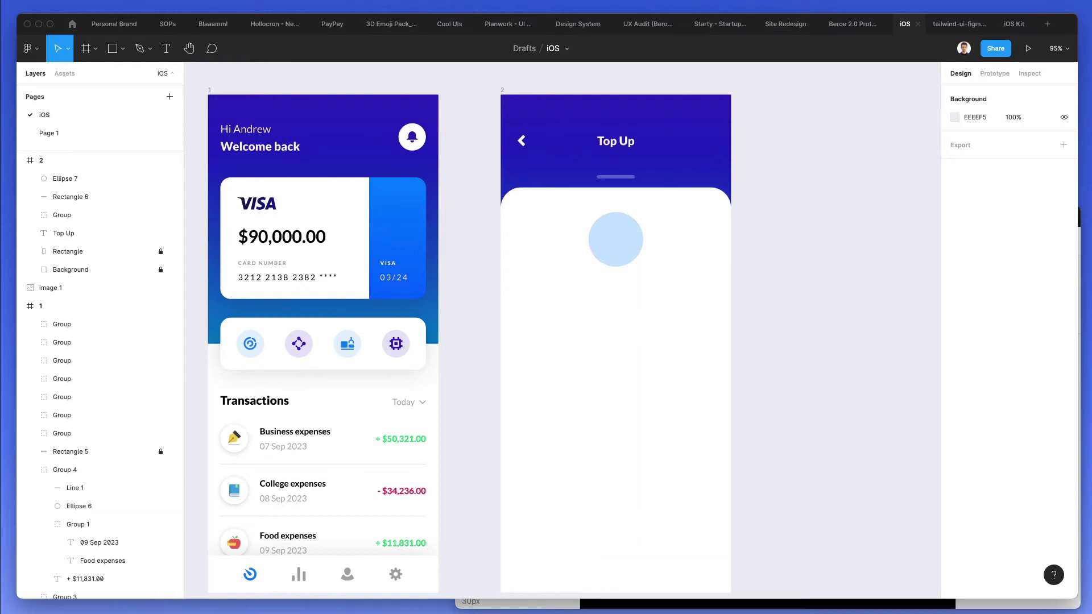
# Search the Nucleo icon library for a money-transfer icon
pyautogui.press('super+Tab')
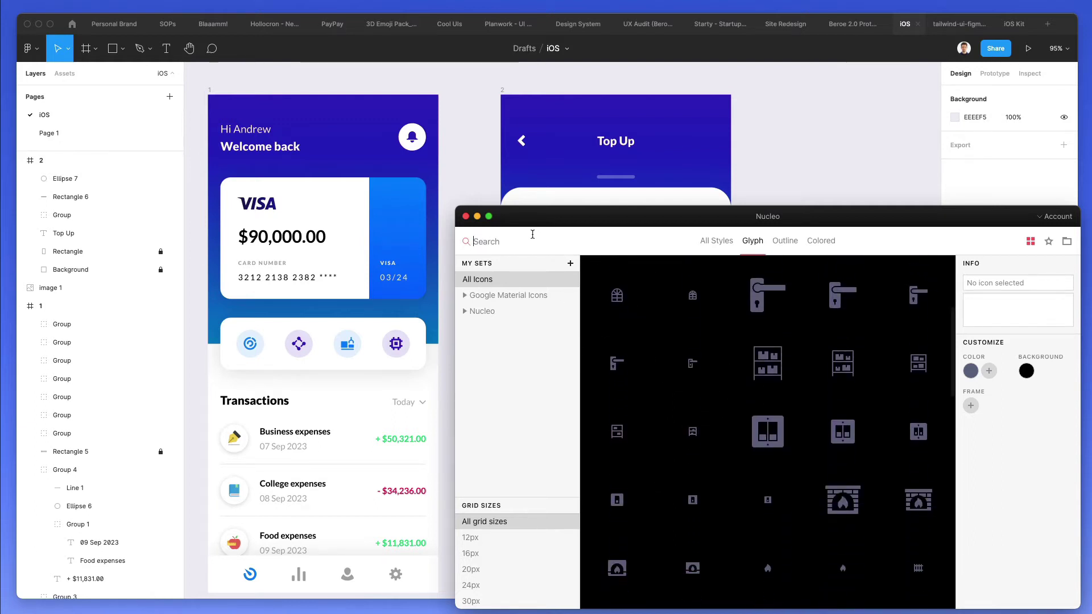
pyautogui.write('tech')
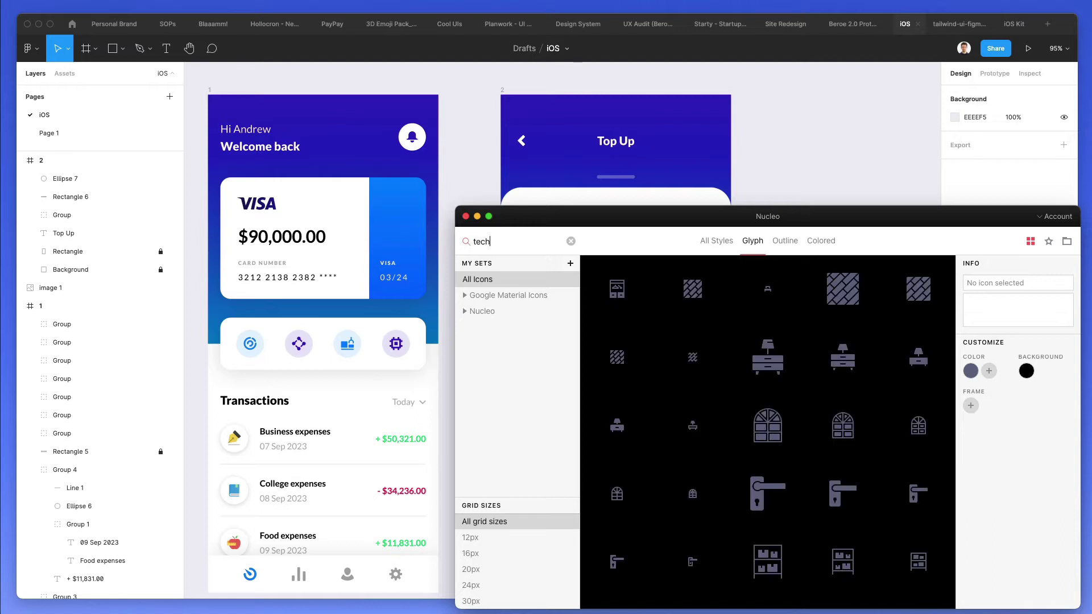
pyautogui.hscroll(5, 275, 197)
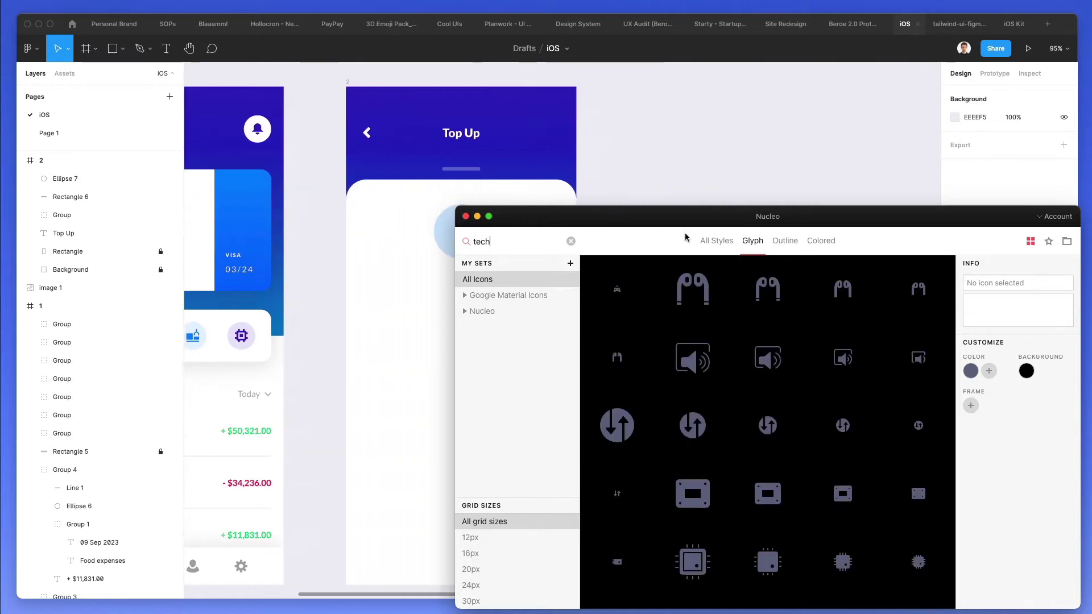
pyautogui.write('money')
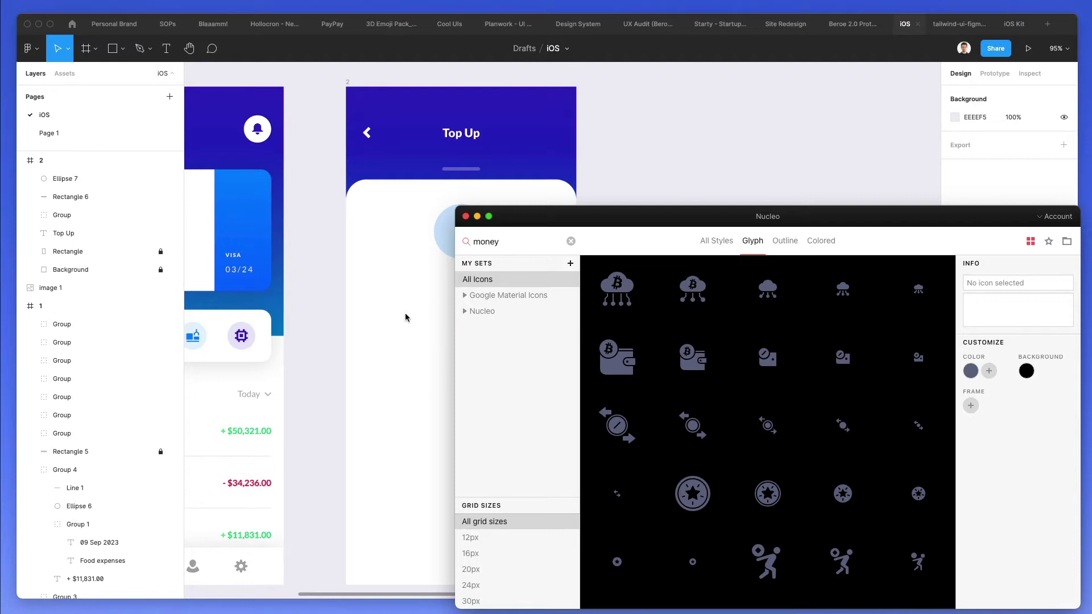
pyautogui.hscroll(4, 407, 314)
pyautogui.scroll(-5, 730, 341)
pyautogui.scroll(-1, 724, 360)
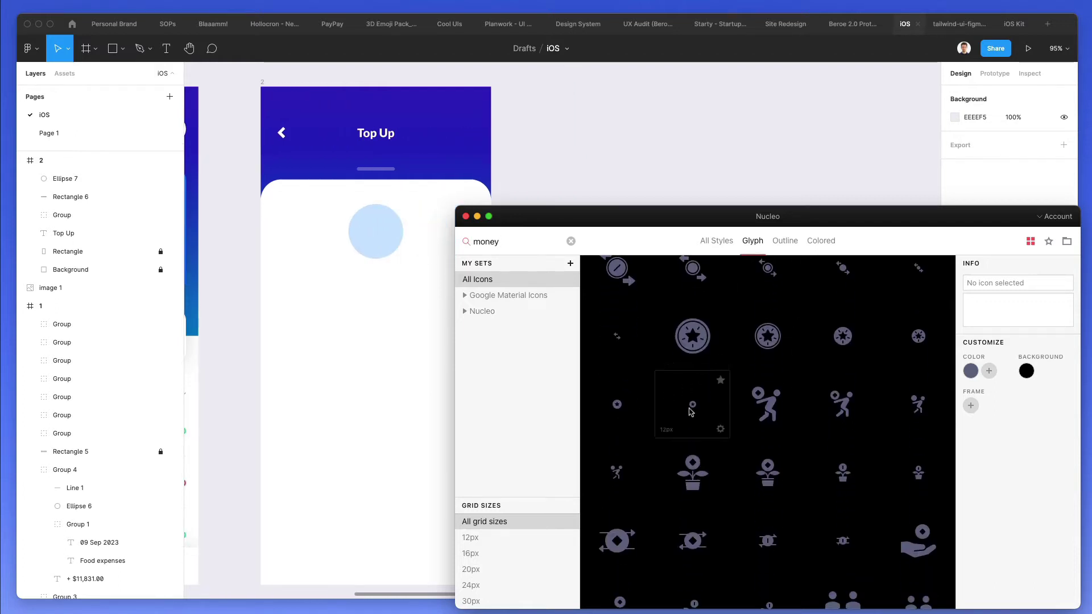
pyautogui.scroll(3, 796, 341)
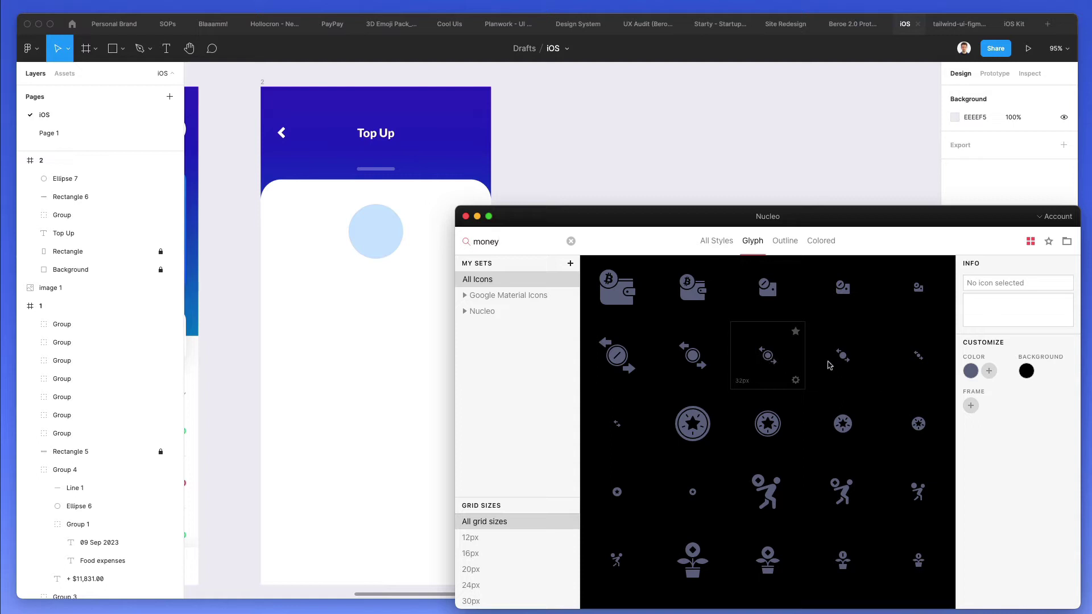
# Place the transfer icon on the pale circle and scale it to 46.5 × 46.5
pyautogui.moveTo(390, 276); pyautogui.dragTo(388, 218)
pyautogui.click(371, 272)
pyautogui.press('k')
# Recolour the transfer icon to 0175FF and centre it on the circle
pyautogui.hscroll(-5, 389, 222)
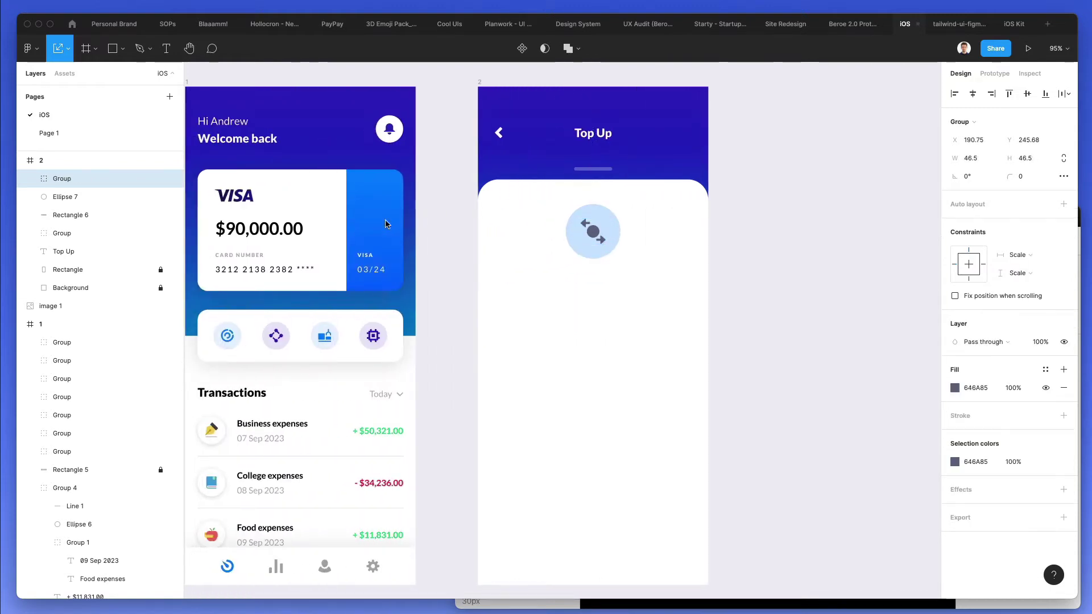
pyautogui.hscroll(-2, 385, 223)
pyautogui.press('v')
pyautogui.press('super+shift+r')
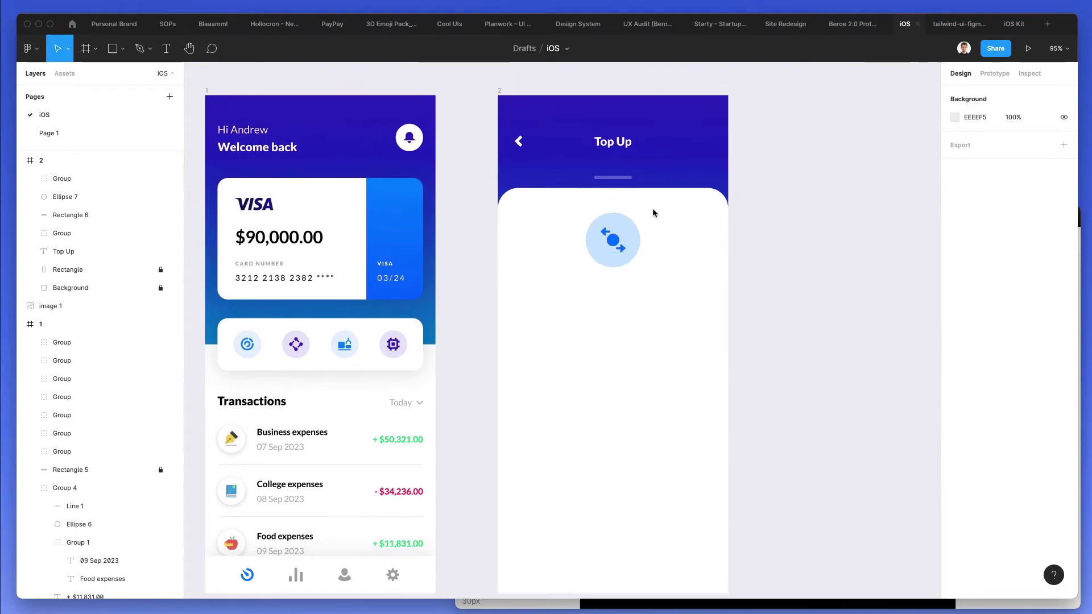
pyautogui.moveTo(653, 211); pyautogui.dragTo(620, 233)
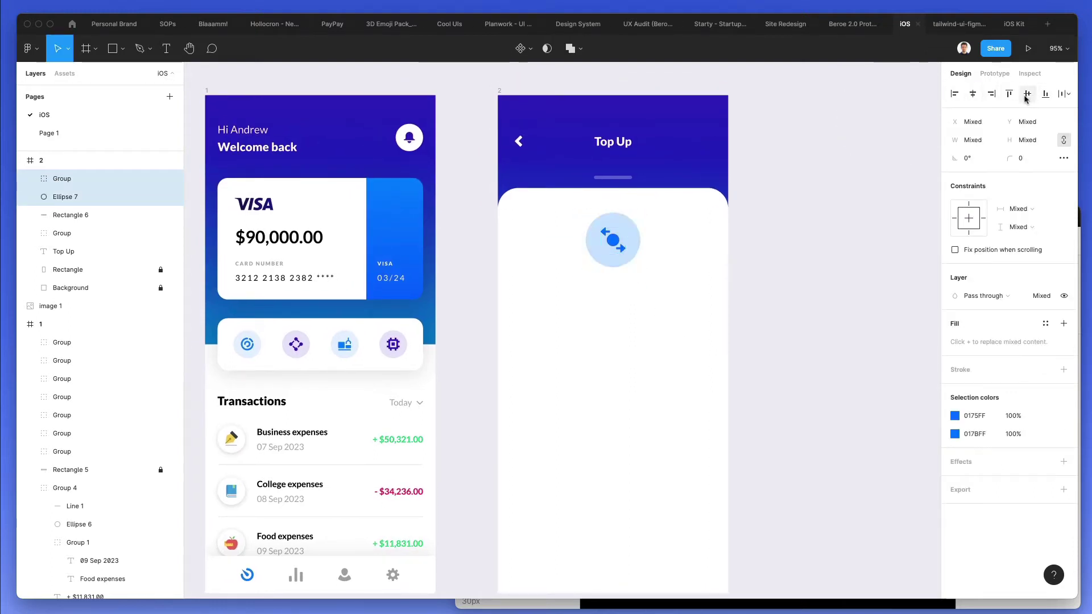
pyautogui.click(713, 297)
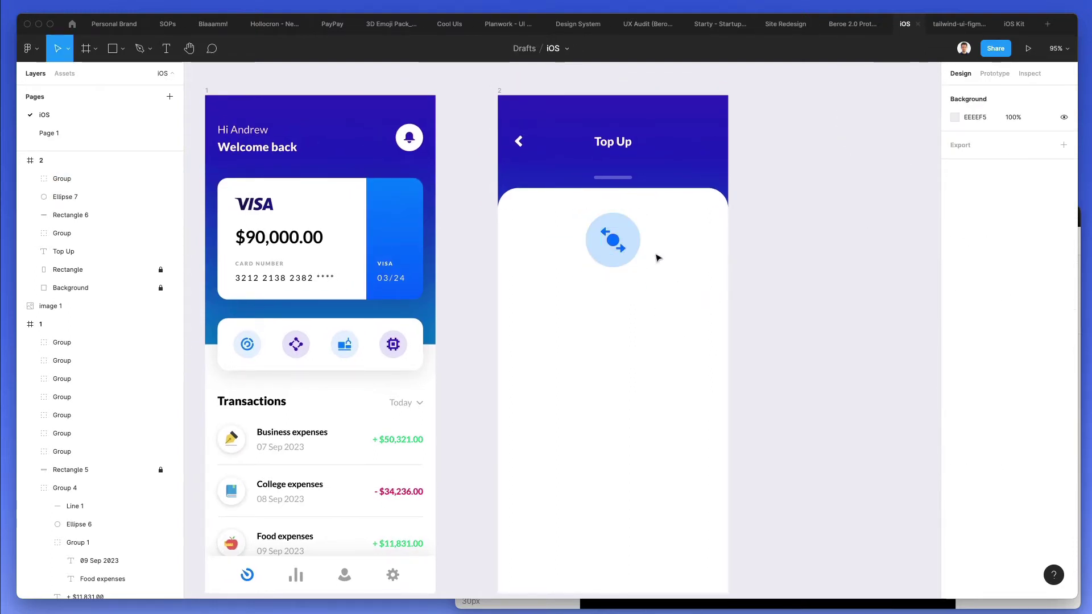
# Fade the circle to 12% opacity and fill it with the icon's blue
pyautogui.click(624, 221)
pyautogui.scroll(1, 626, 220)
pyautogui.press('1')
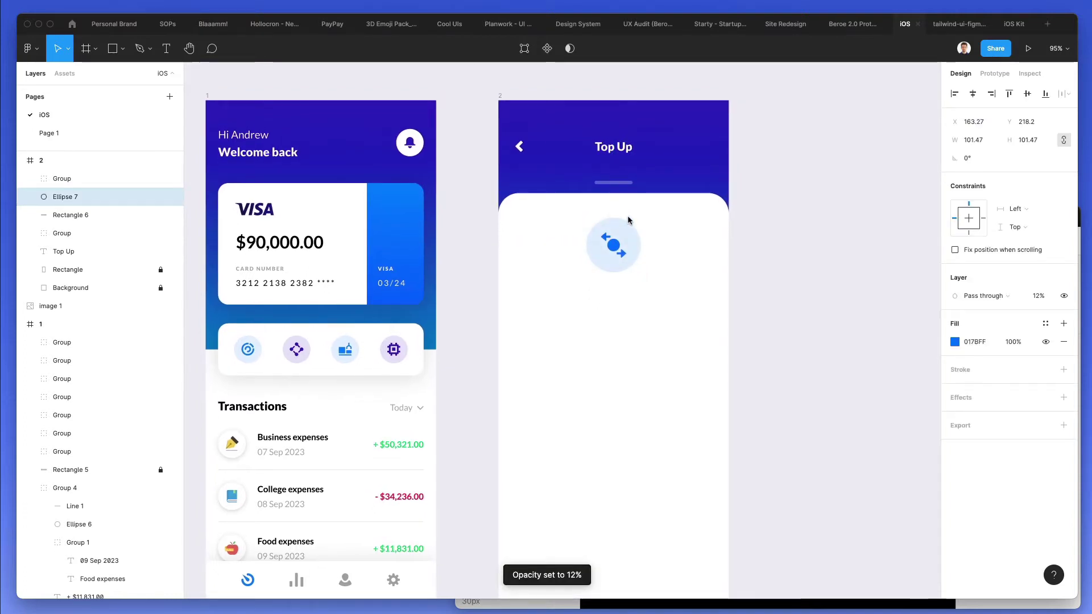
pyautogui.click(686, 323)
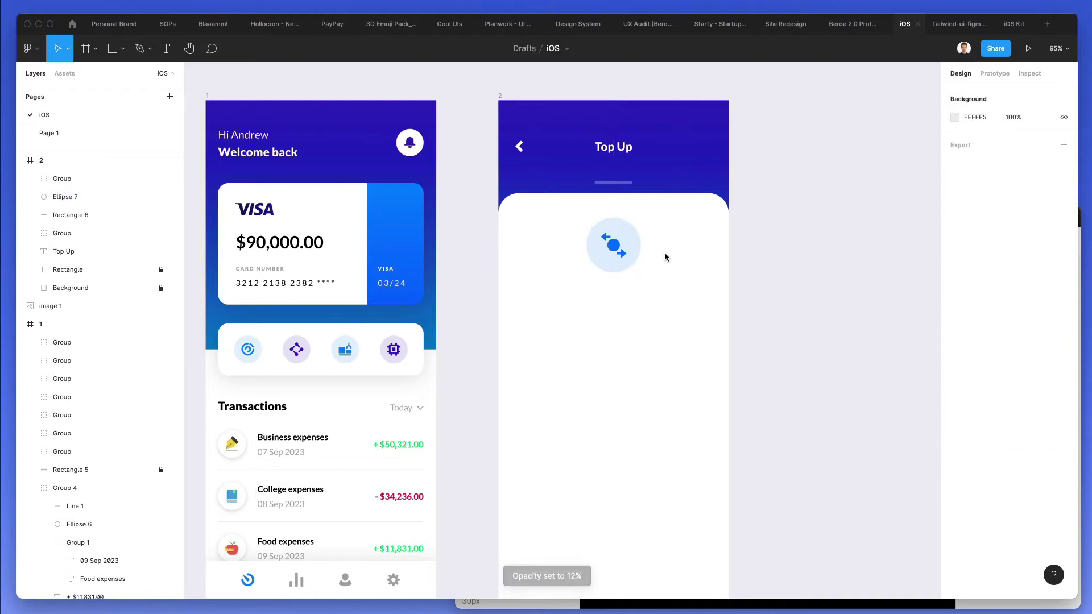
pyautogui.click(614, 248)
pyautogui.press('i')
pyautogui.press('Escape')
pyautogui.click(701, 249)
pyautogui.scroll(-3, 701, 250)
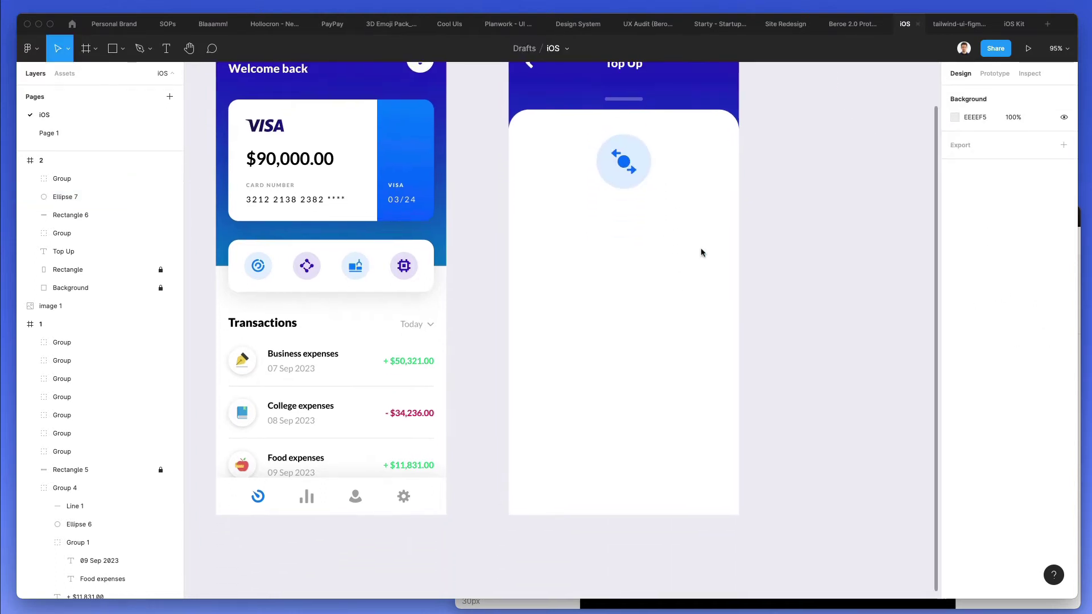
pyautogui.moveTo(674, 212); pyautogui.dragTo(578, 133)
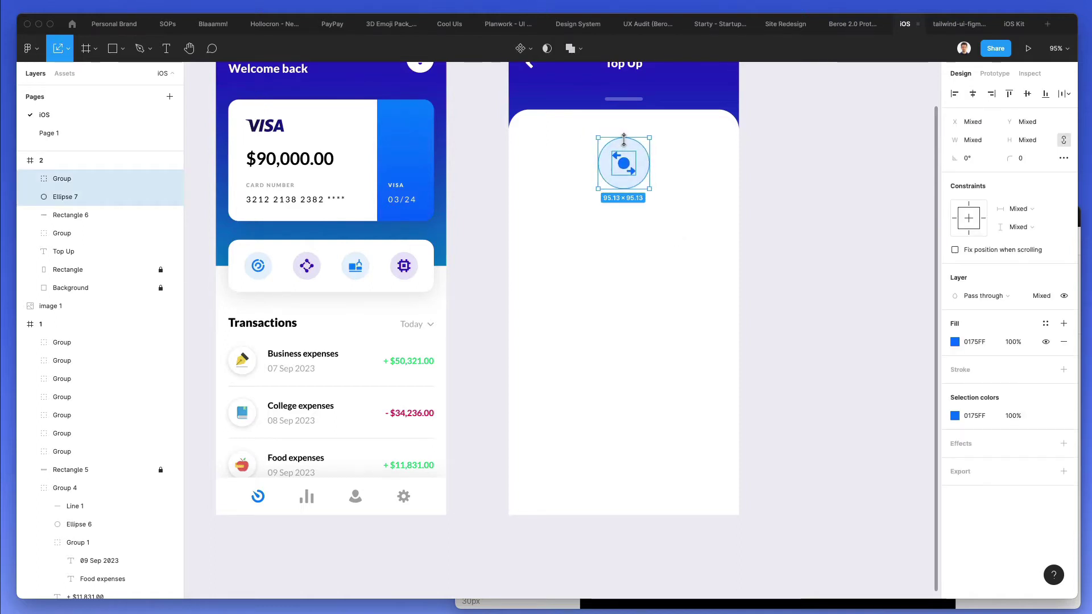
pyautogui.click(699, 144)
pyautogui.scroll(3, 676, 211)
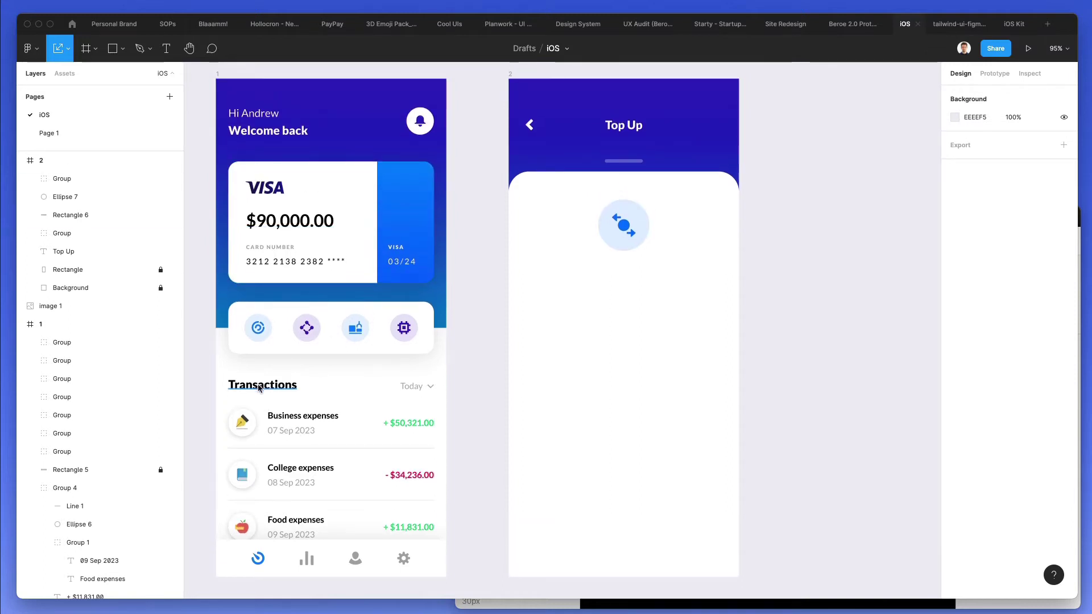
# Copy the Transactions heading below the icon, retype it as the card owner's card name, and make it Bold
pyautogui.moveTo(259, 388); pyautogui.dragTo(624, 278)
pyautogui.doubleClick(623, 278)
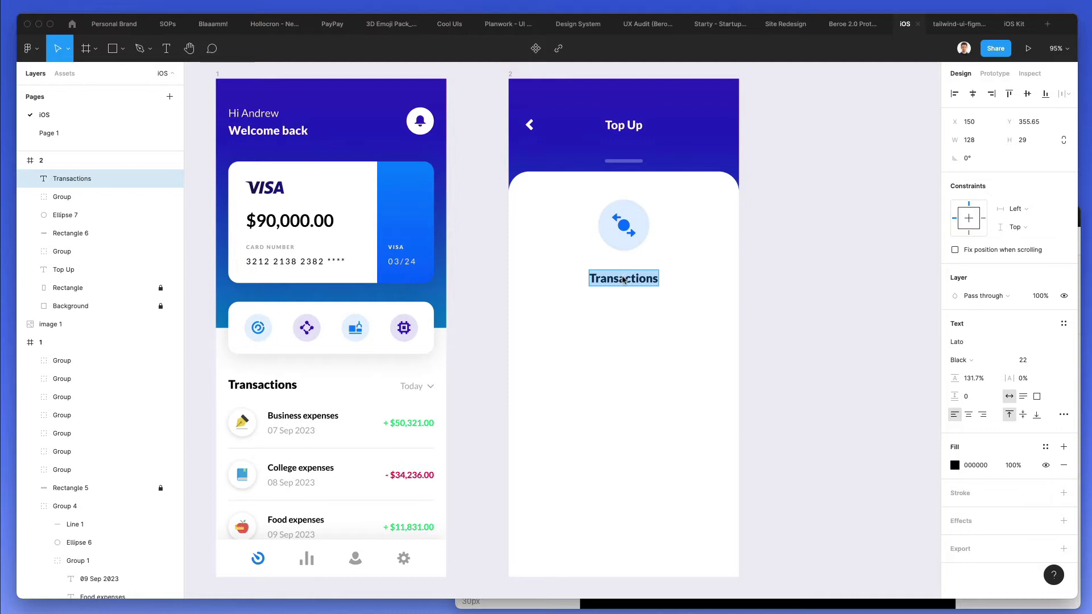
pyautogui.write('Mark’s')
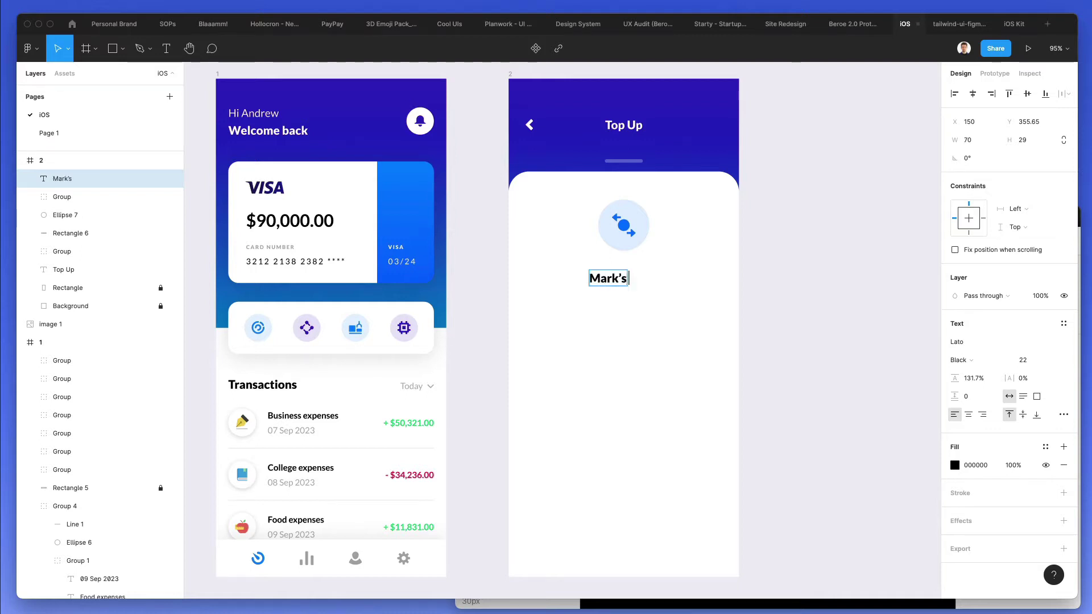
pyautogui.write("rk's Card")
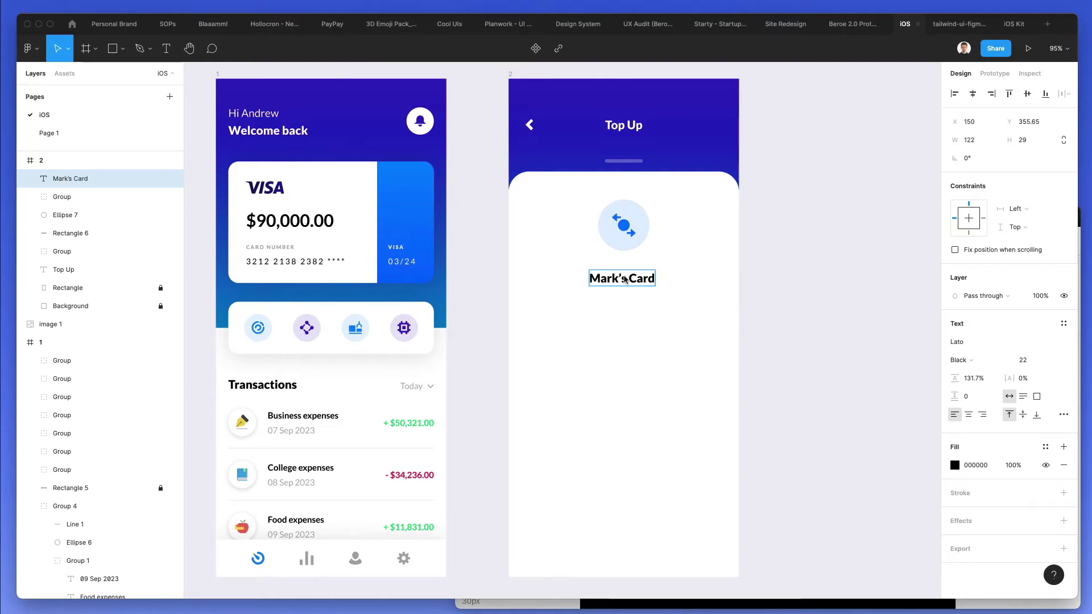
pyautogui.press('Escape')
pyautogui.click(695, 258)
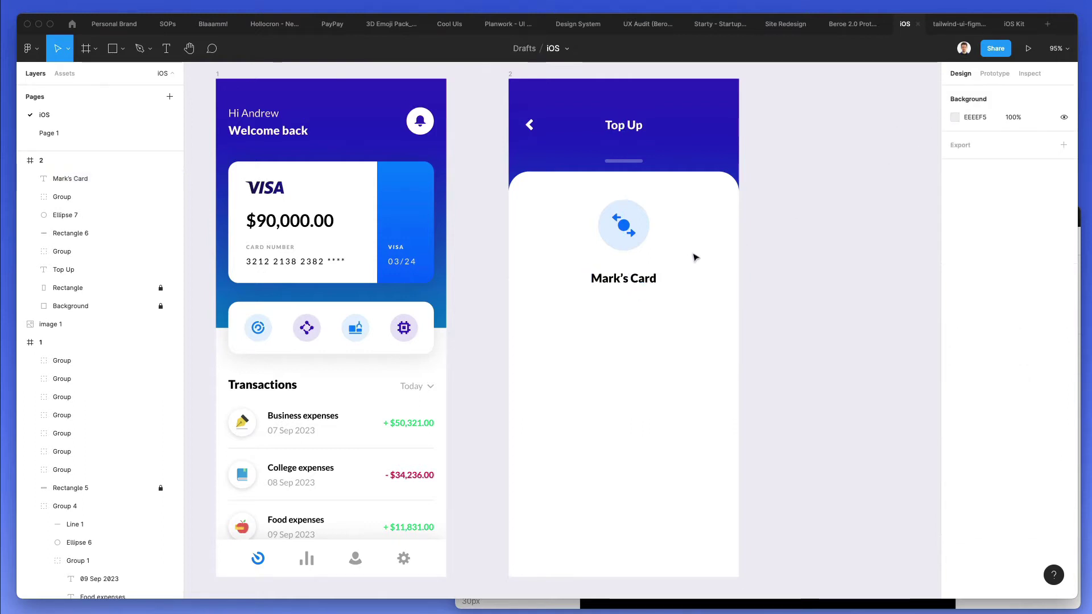
pyautogui.click(637, 282)
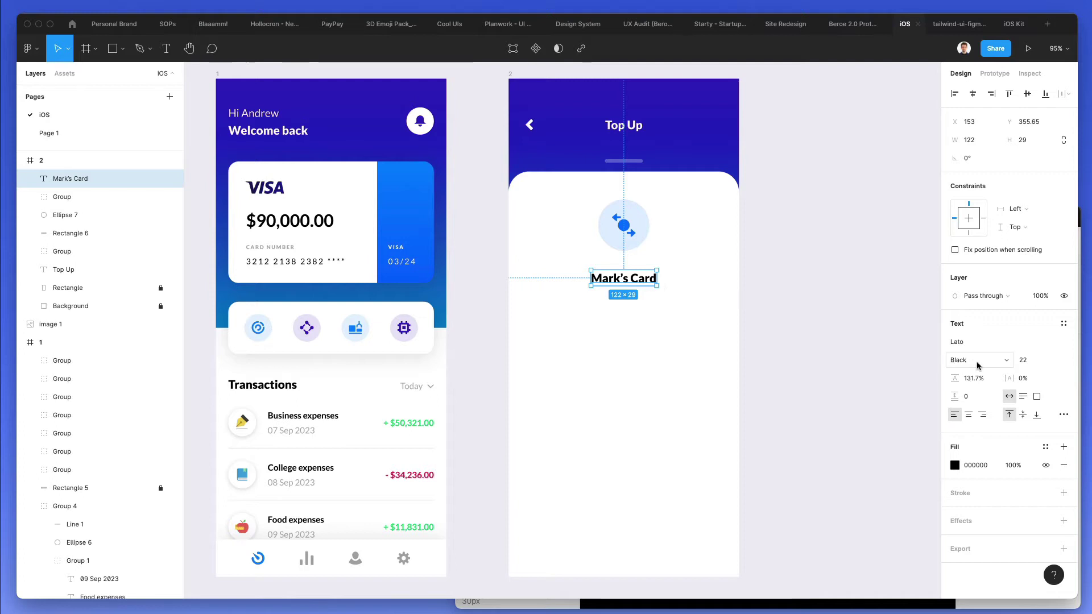
pyautogui.click(977, 365)
pyautogui.click(973, 348)
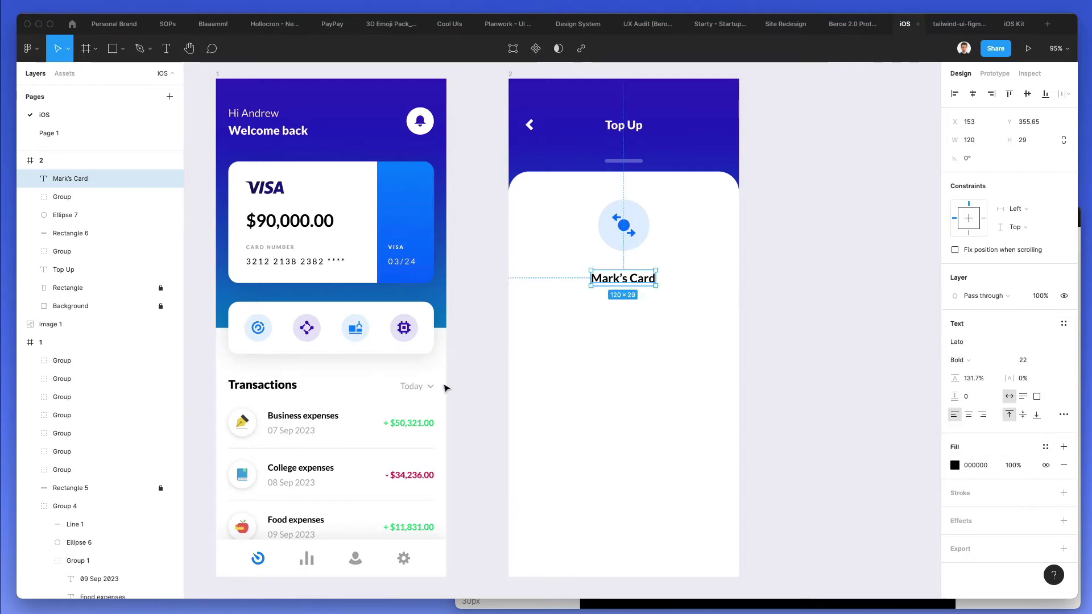
# Make the home screen's Transactions heading Bold
pyautogui.click(256, 387)
pyautogui.click(967, 360)
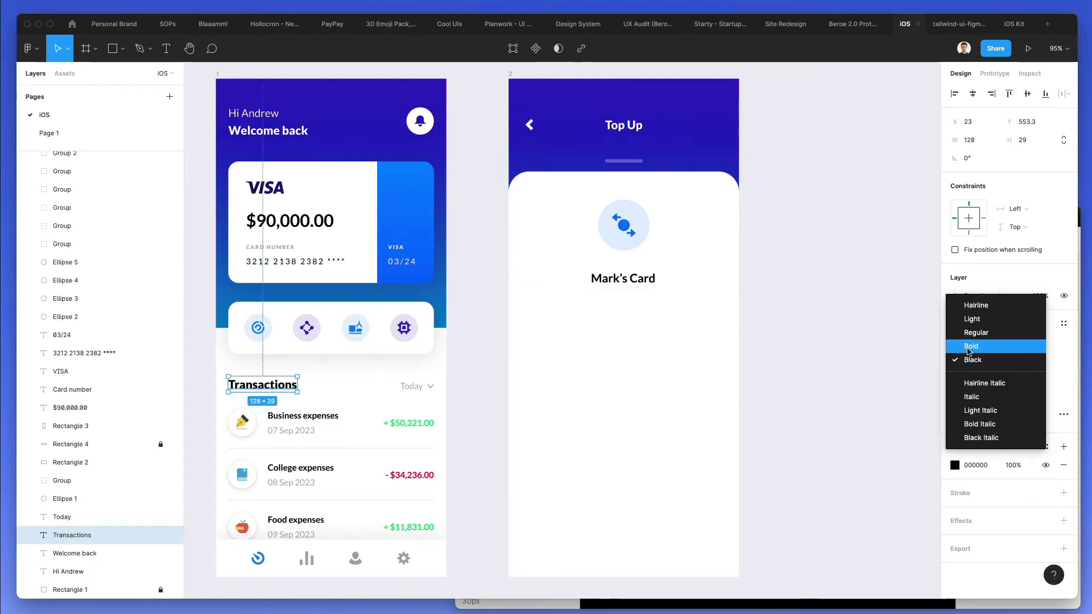
pyautogui.click(968, 348)
pyautogui.click(563, 393)
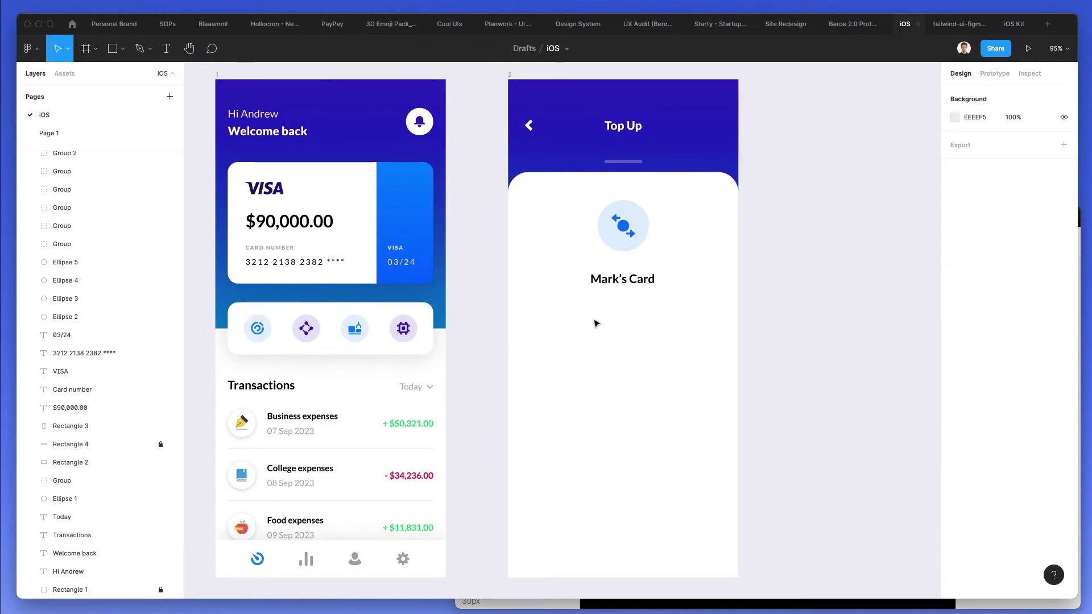
# Draw a tiny dot below the card title, duplicate it to four dots and group them
pyautogui.press('o')
pyautogui.scroll(5, 591, 328)
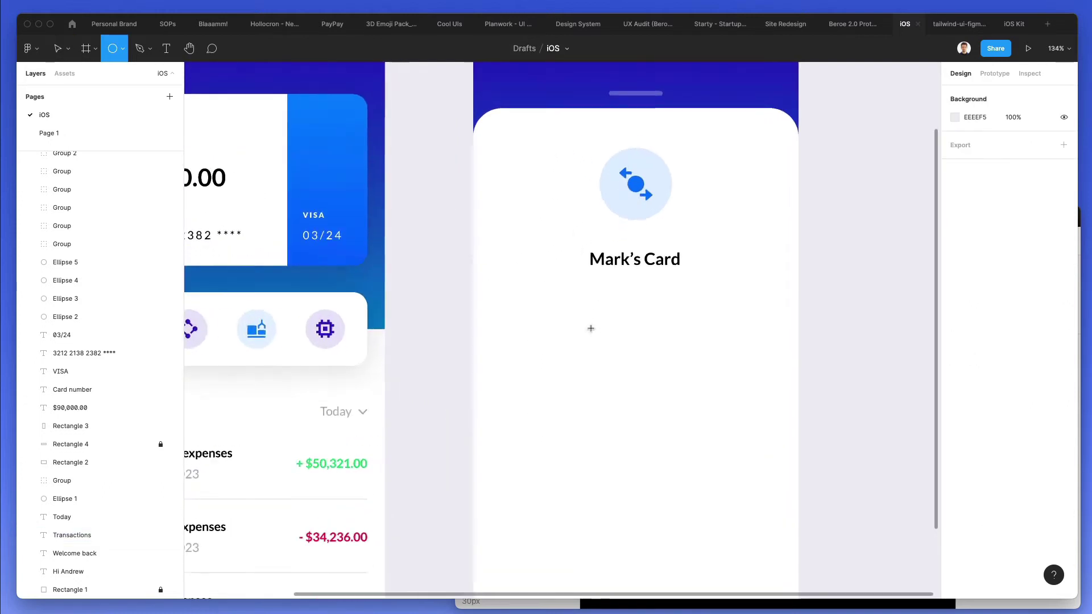
pyautogui.moveTo(542, 295); pyautogui.dragTo(550, 310)
pyautogui.scroll(5, 548, 302)
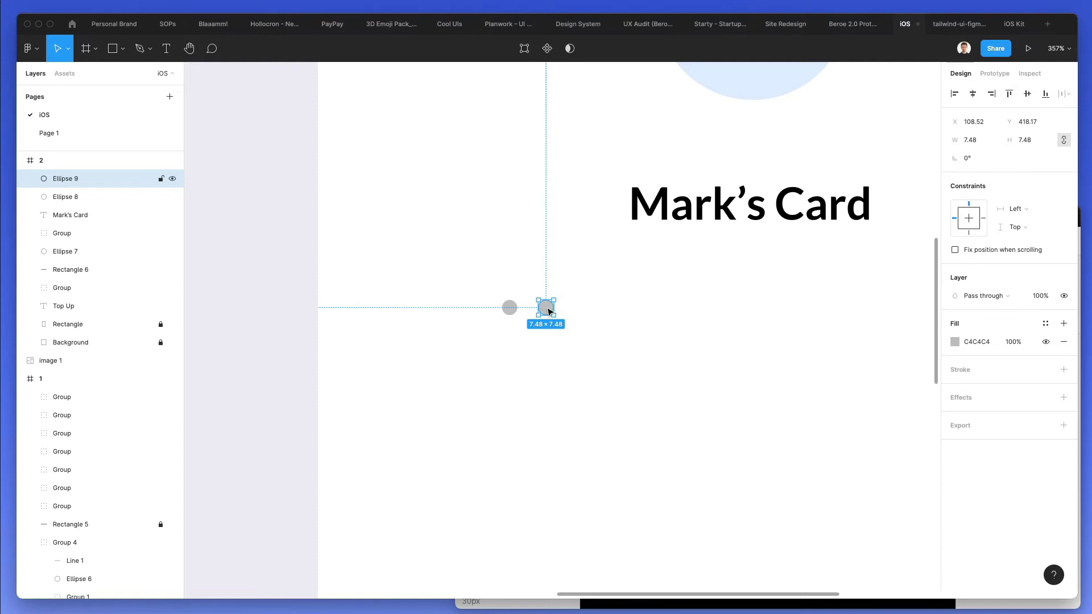
pyautogui.press('super+d')
pyautogui.press('super+d')
pyautogui.click(519, 305)
pyautogui.moveTo(470, 274); pyautogui.dragTo(588, 323)
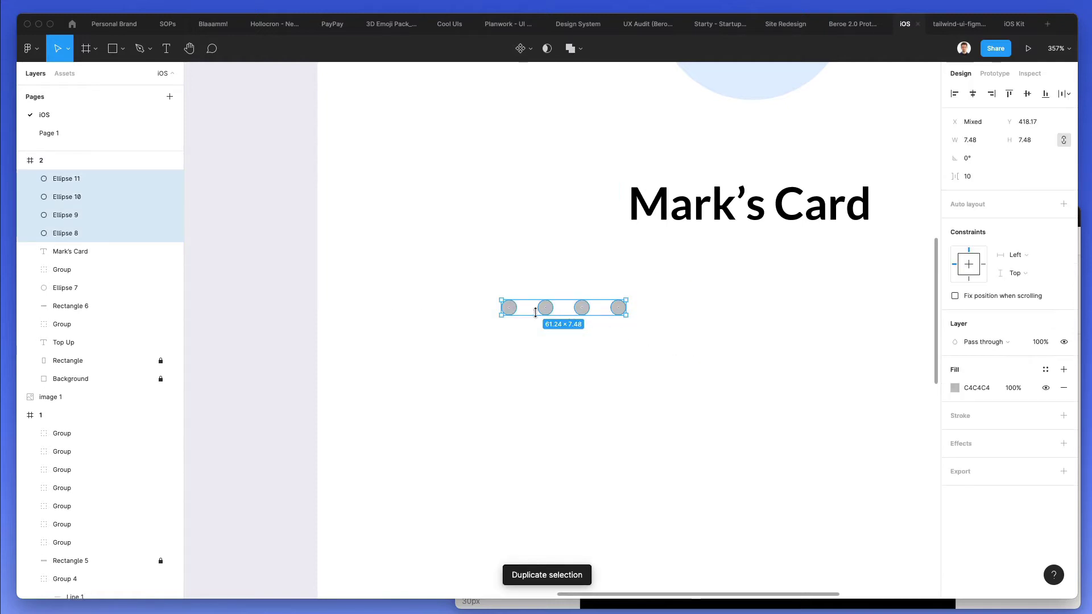
pyautogui.press('super+g')
pyautogui.scroll(-3, 554, 310)
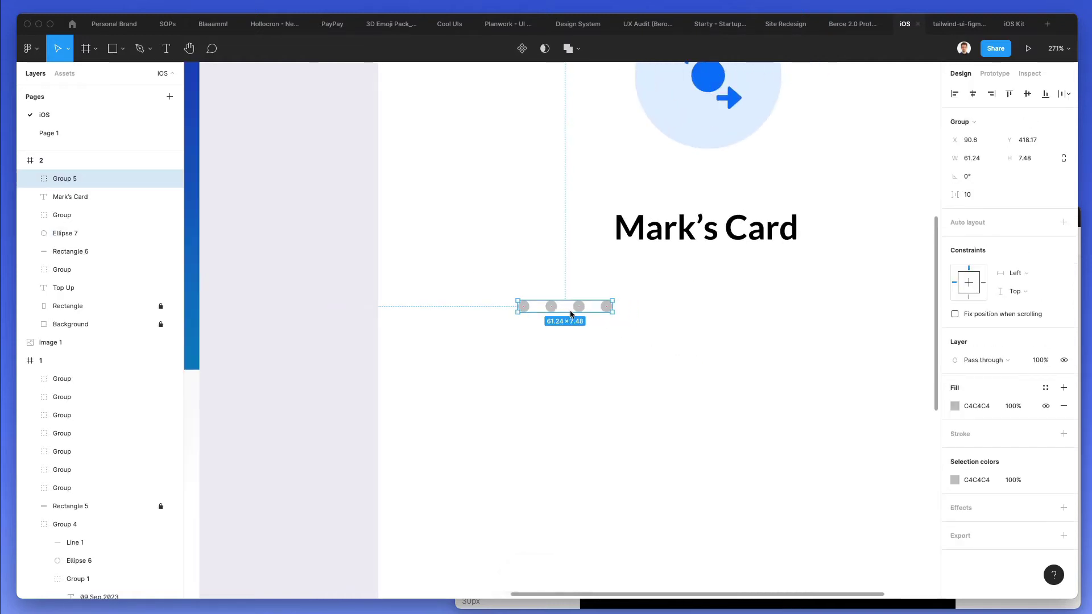
# Copy the dot group twice to make three groups and nudge the row slightly left
pyautogui.moveTo(551, 312); pyautogui.dragTo(682, 310)
pyautogui.press('super+d')
pyautogui.moveTo(460, 269); pyautogui.dragTo(874, 345)
pyautogui.hotkey('shift', 'Left')
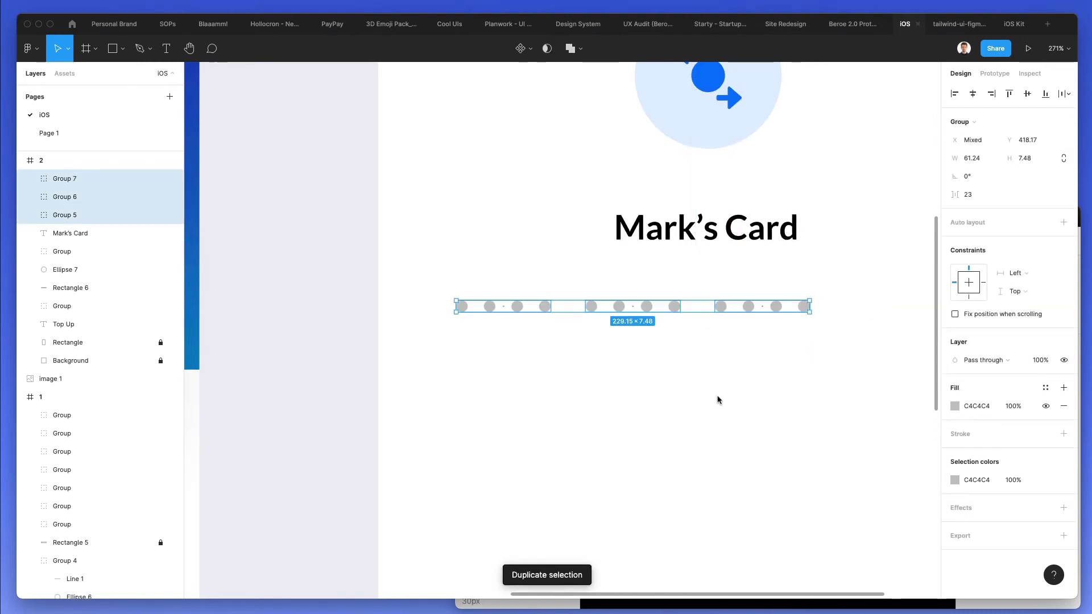
pyautogui.click(716, 397)
pyautogui.scroll(-2, 716, 397)
pyautogui.scroll(-1, 616, 268)
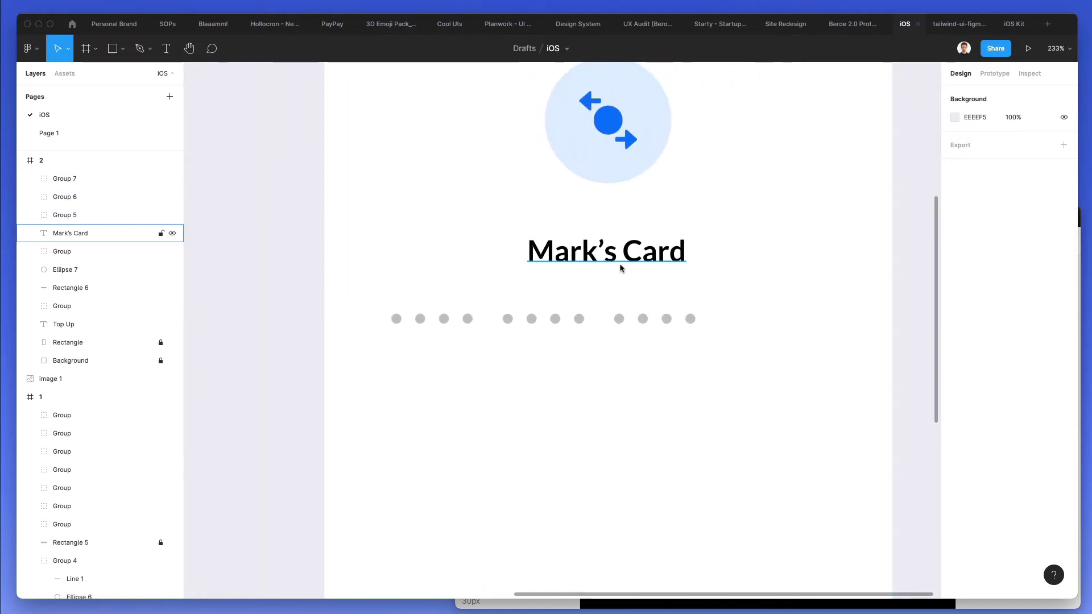
pyautogui.scroll(-1, 620, 268)
pyautogui.scroll(-3, 620, 268)
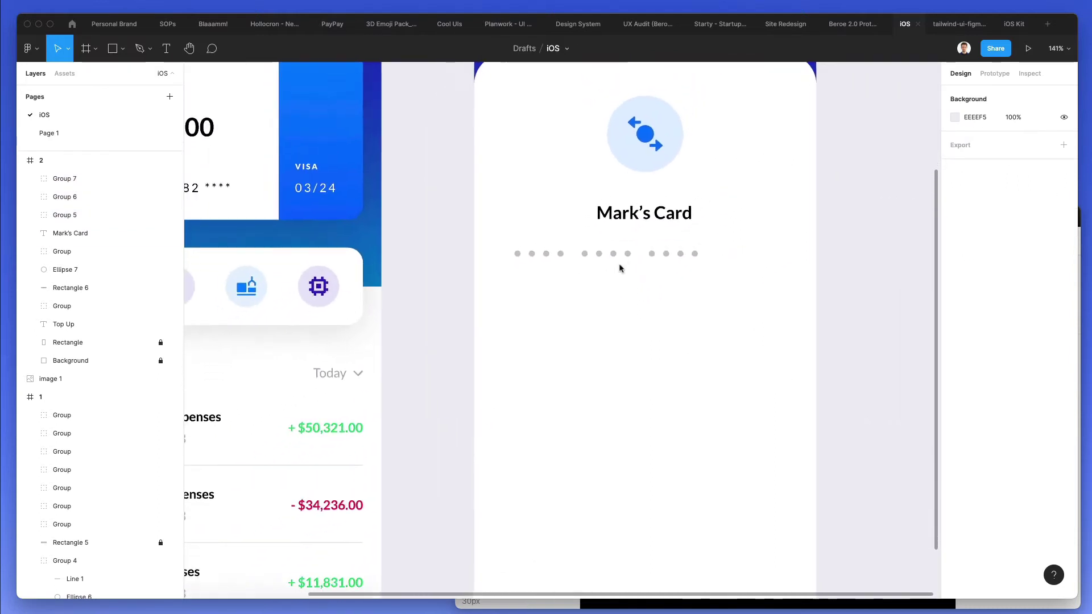
# Paste the Today text beside the dots, change it to 4628 and make it Bold
pyautogui.press('super+v')
pyautogui.moveTo(702, 252); pyautogui.dragTo(758, 241)
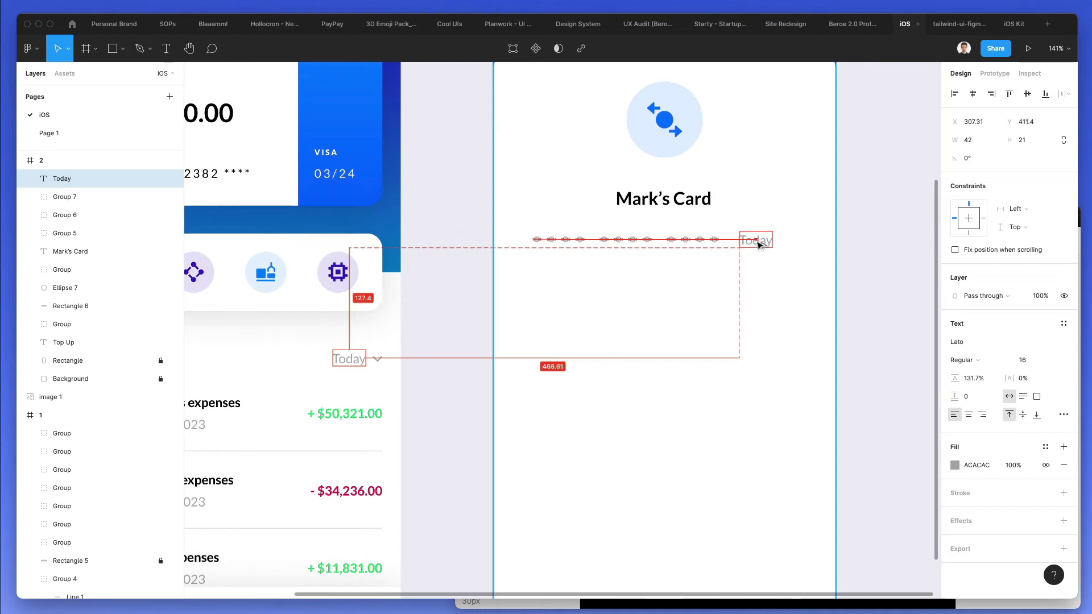
pyautogui.doubleClick(758, 245)
pyautogui.write('4628')
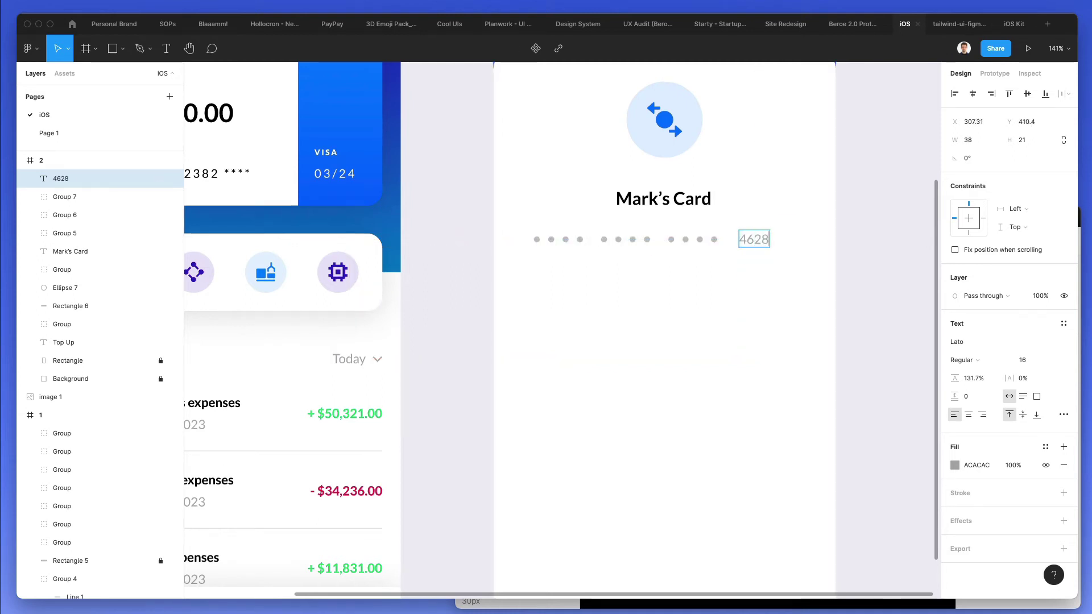
pyautogui.click(961, 360)
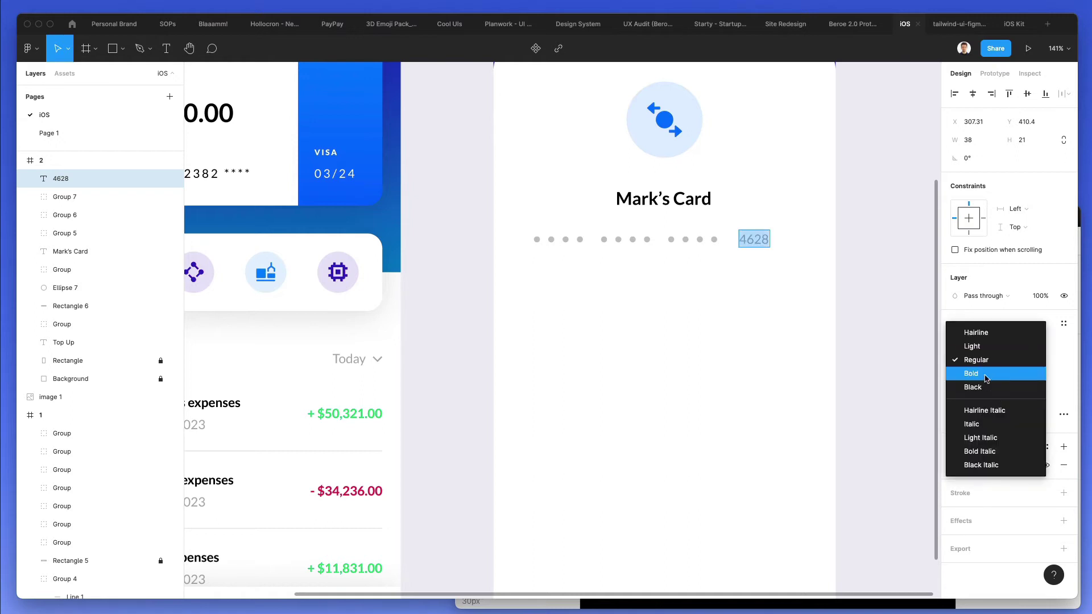
pyautogui.click(977, 371)
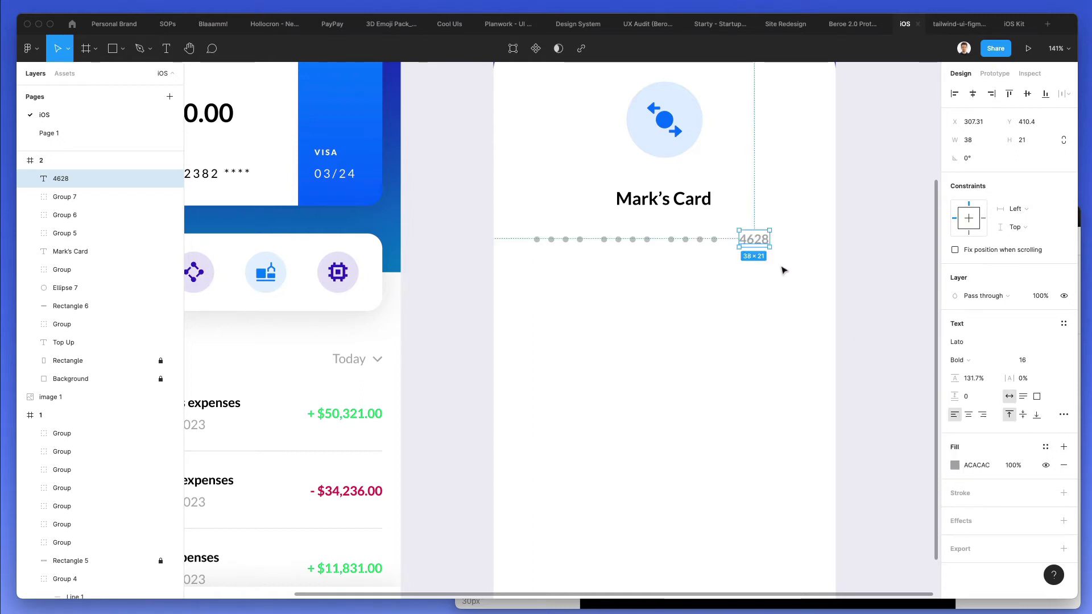
# Space the dot groups and 4628 evenly, group them, and centre the row horizontally
pyautogui.moveTo(781, 271); pyautogui.dragTo(422, 216)
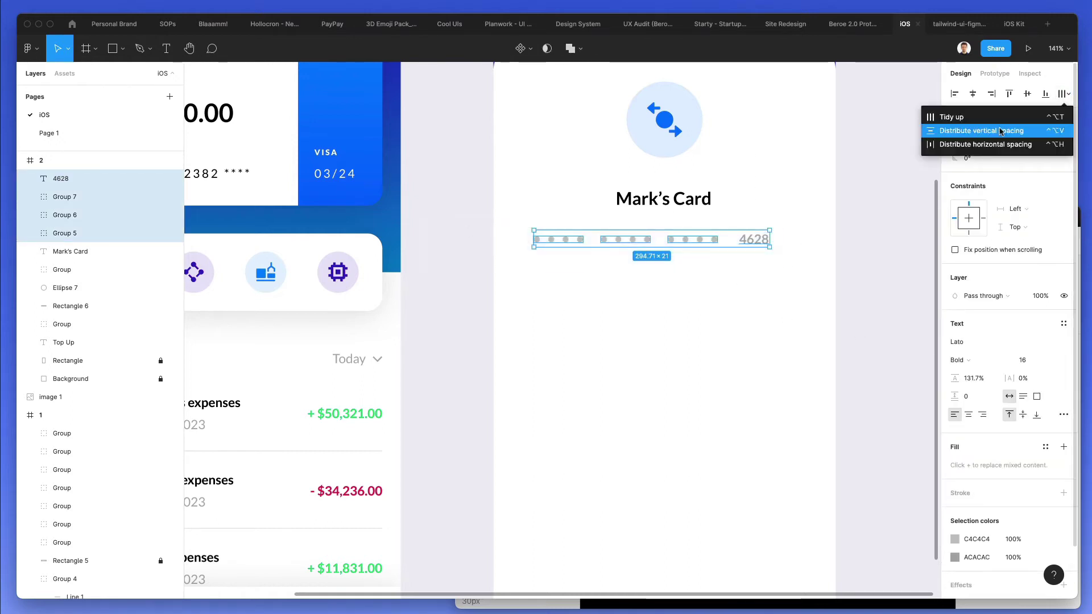
pyautogui.click(995, 144)
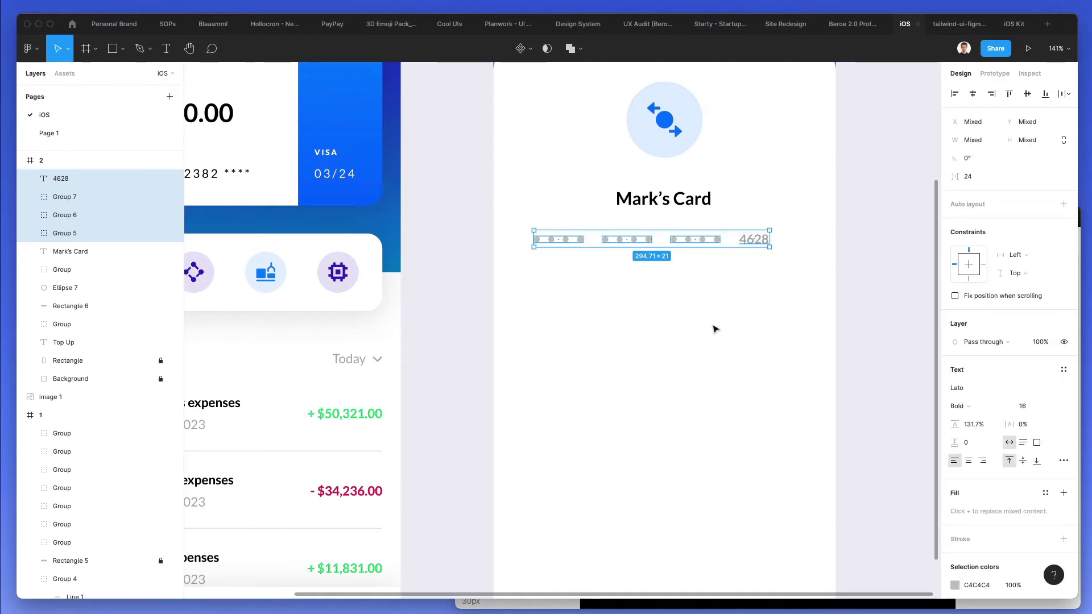
pyautogui.press('super+g')
pyautogui.scroll(5, 700, 319)
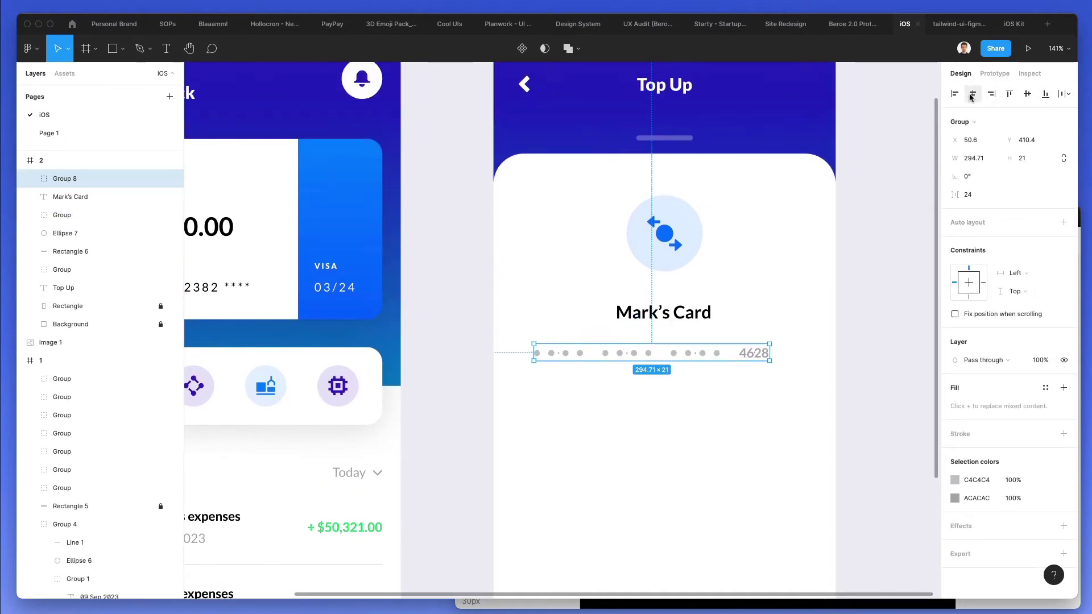
pyautogui.click(971, 96)
pyautogui.moveTo(657, 341); pyautogui.dragTo(657, 340)
# Draw a box below the card number with the circle's light fill and corner radius 15
pyautogui.scroll(-1, 656, 340)
pyautogui.click(636, 372)
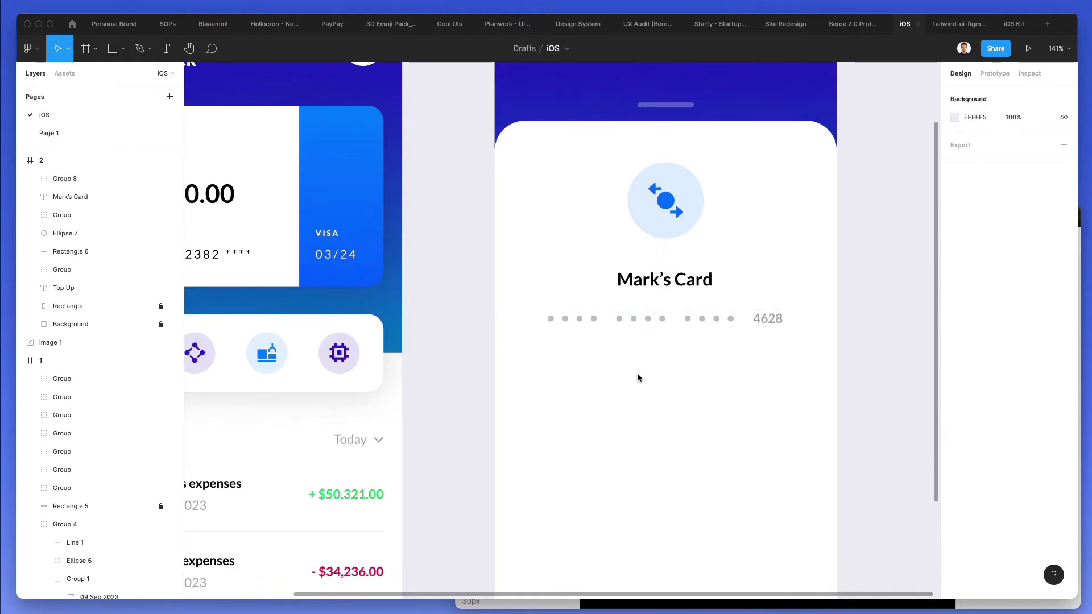
pyautogui.scroll(-2, 637, 371)
pyautogui.press('r')
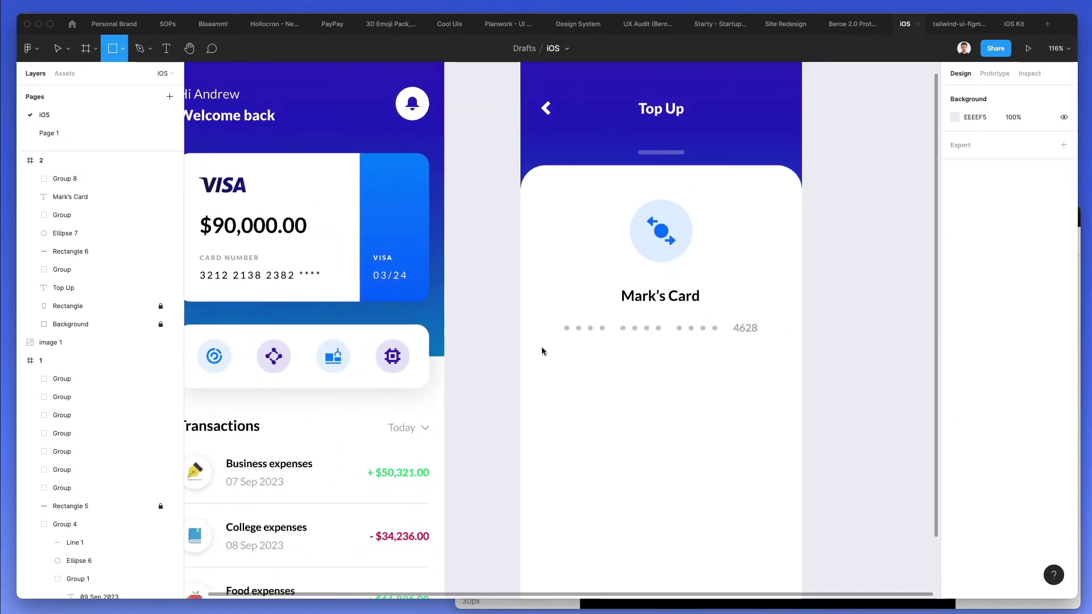
pyautogui.moveTo(539, 352)
pyautogui.mouseDown()
pyautogui.moveTo(762, 446)
pyautogui.moveTo(780, 426)
pyautogui.mouseUp()
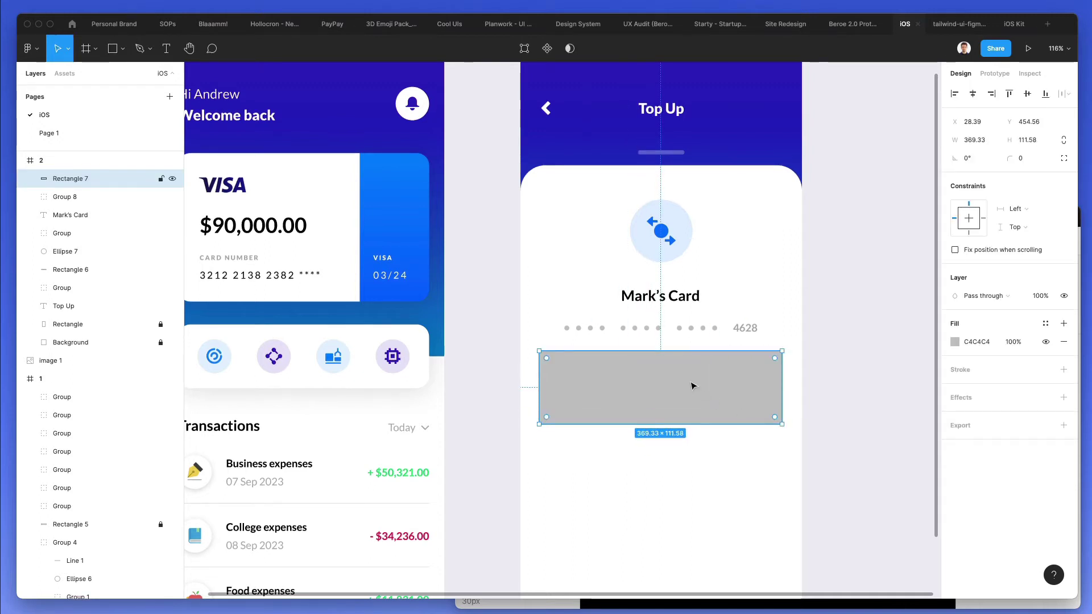
pyautogui.moveTo(692, 383)
pyautogui.mouseDown()
pyautogui.moveTo(694, 403)
pyautogui.moveTo(694, 393)
pyautogui.mouseUp()
pyautogui.press('i')
pyautogui.click(677, 241)
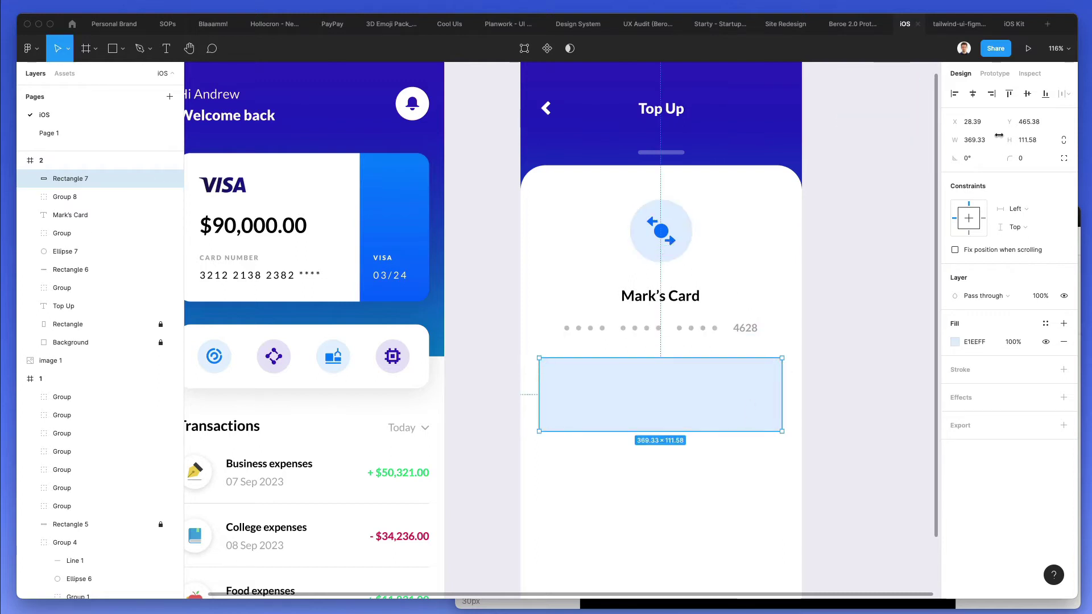
pyautogui.moveTo(1006, 157); pyautogui.dragTo(1060, 155)
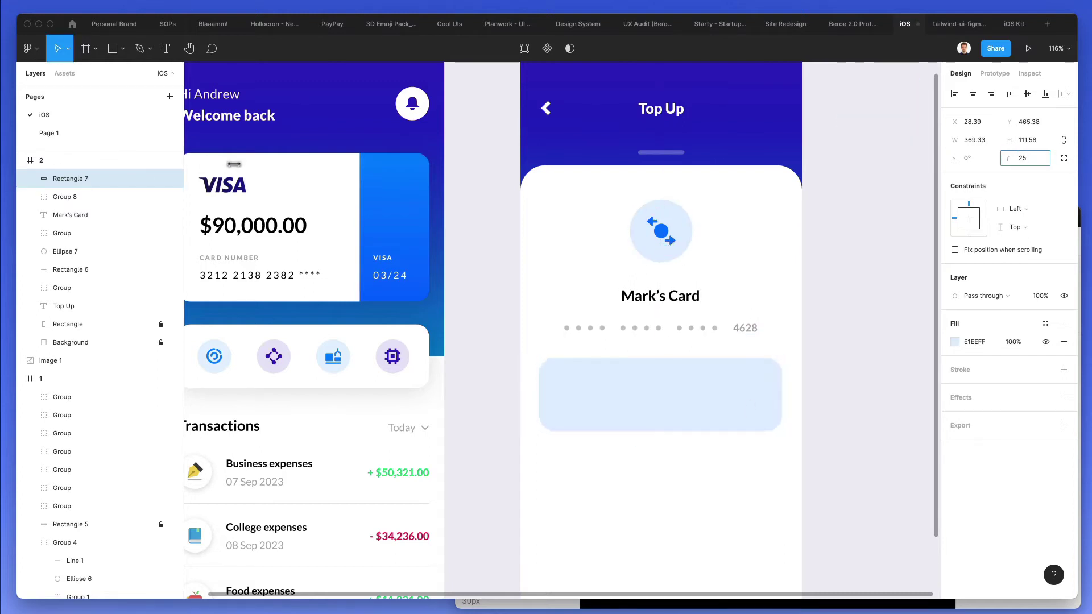
pyautogui.moveTo(180, 164); pyautogui.dragTo(114, 166)
# Shift the box's light blue fill to a pale grey EDF1F5
pyautogui.keyDown('shift'); pyautogui.click(661, 230); pyautogui.keyUp('shift')
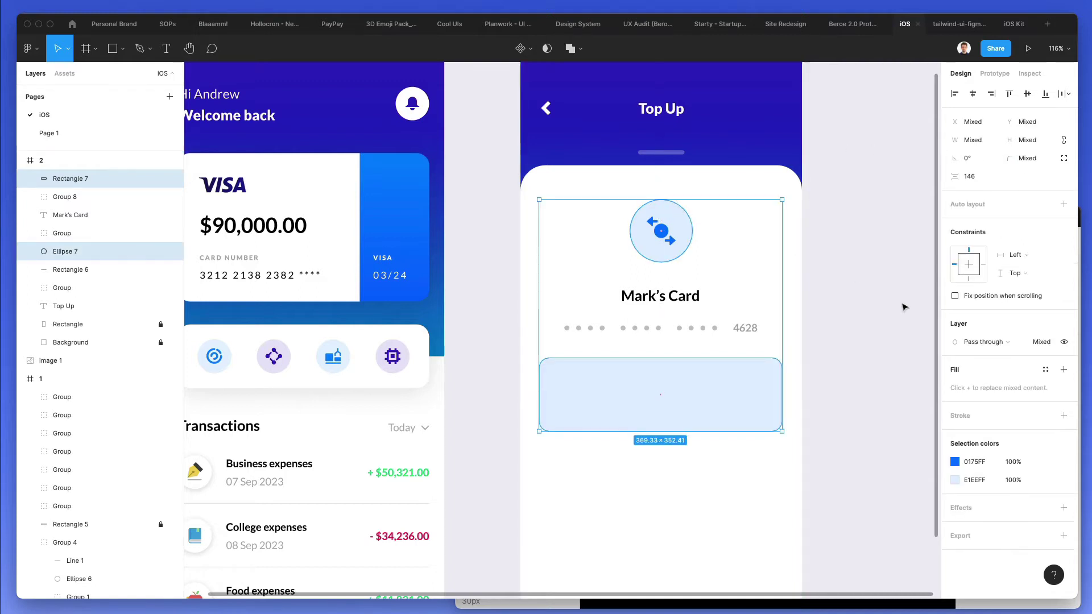
pyautogui.click(955, 481)
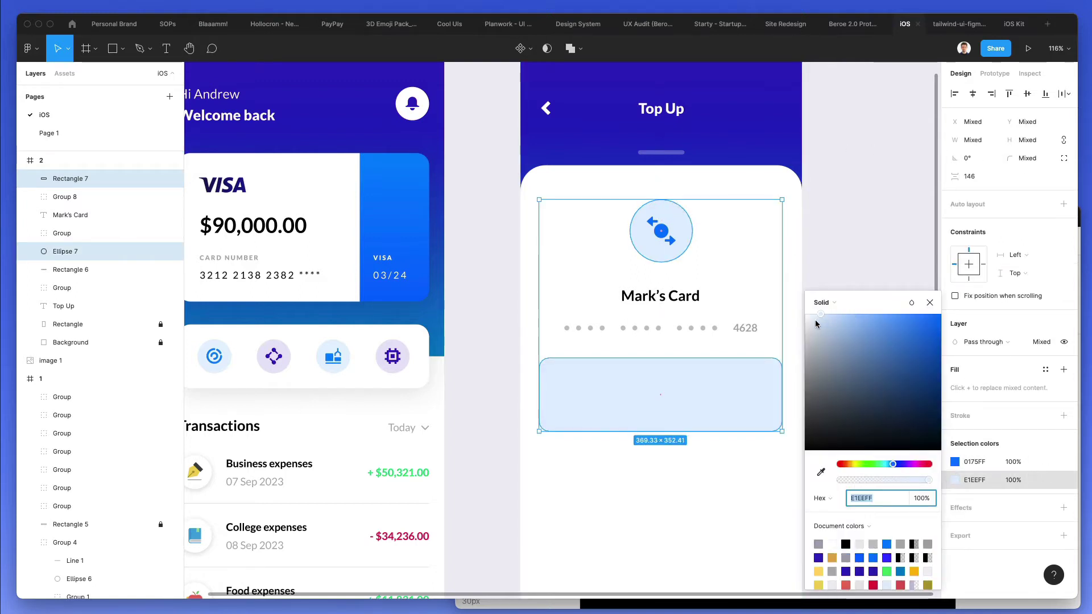
pyautogui.moveTo(815, 322); pyautogui.dragTo(807, 323)
pyautogui.click(865, 256)
pyautogui.click(661, 230)
pyautogui.press('i')
pyautogui.click(677, 392)
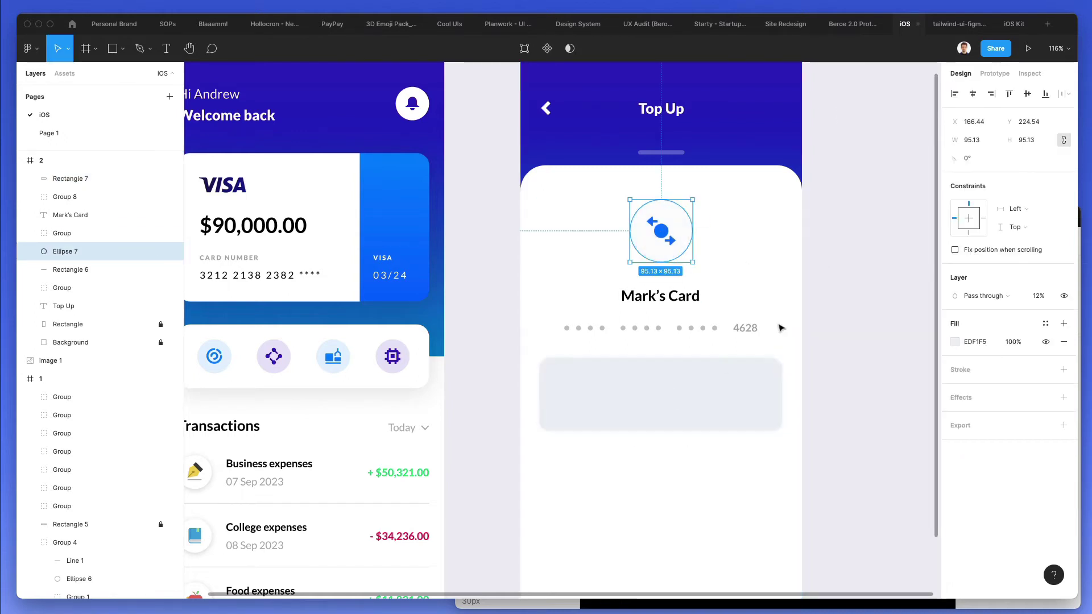
pyautogui.hotkey('ctrl', 'z')
pyautogui.click(819, 309)
pyautogui.scroll(-2, 819, 310)
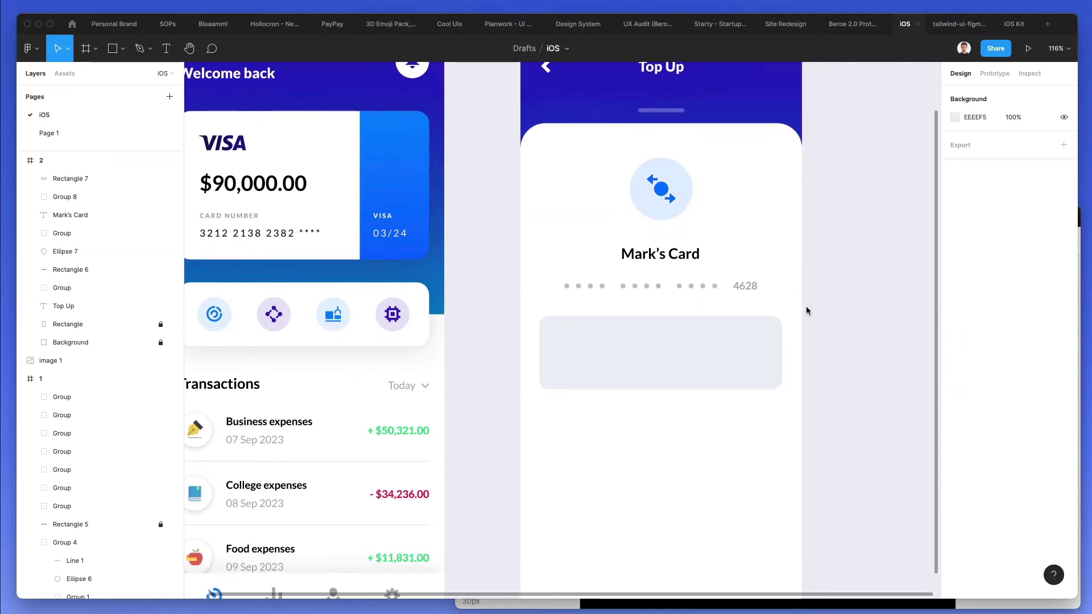
pyautogui.click(682, 376)
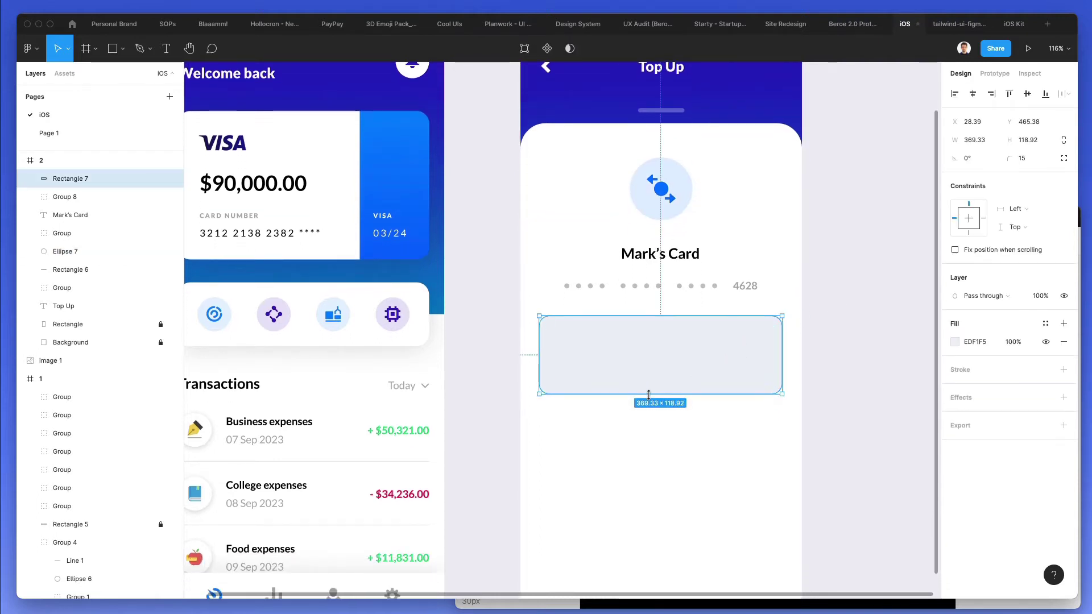
pyautogui.click(680, 417)
# Copy the card title into the grey box and retype it as '$'
pyautogui.scroll(3, 680, 417)
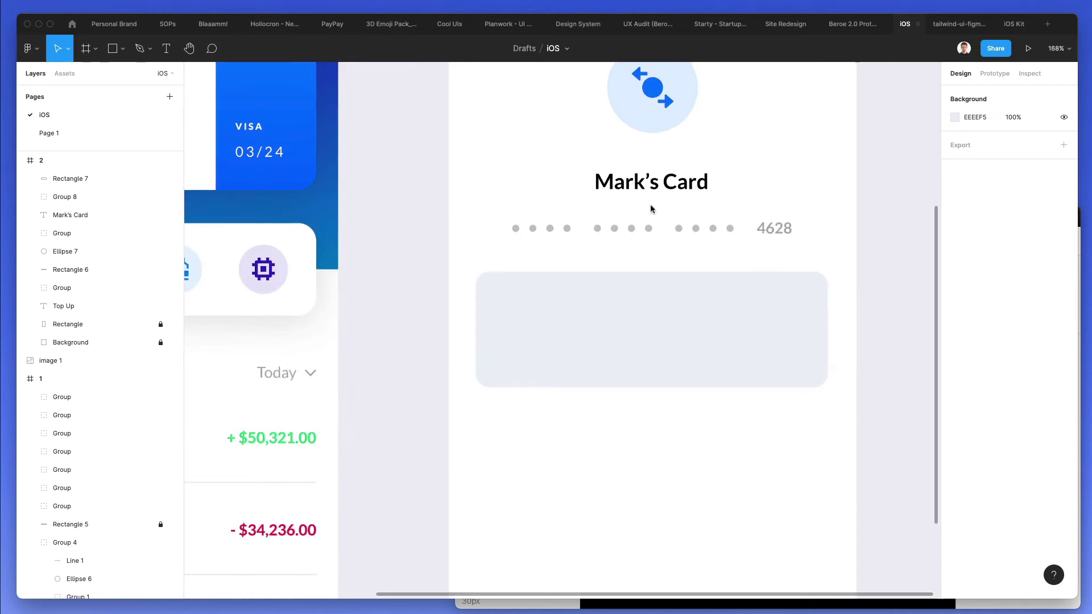
pyautogui.click(648, 181)
pyautogui.moveTo(648, 181); pyautogui.dragTo(628, 347)
pyautogui.doubleClick(627, 346)
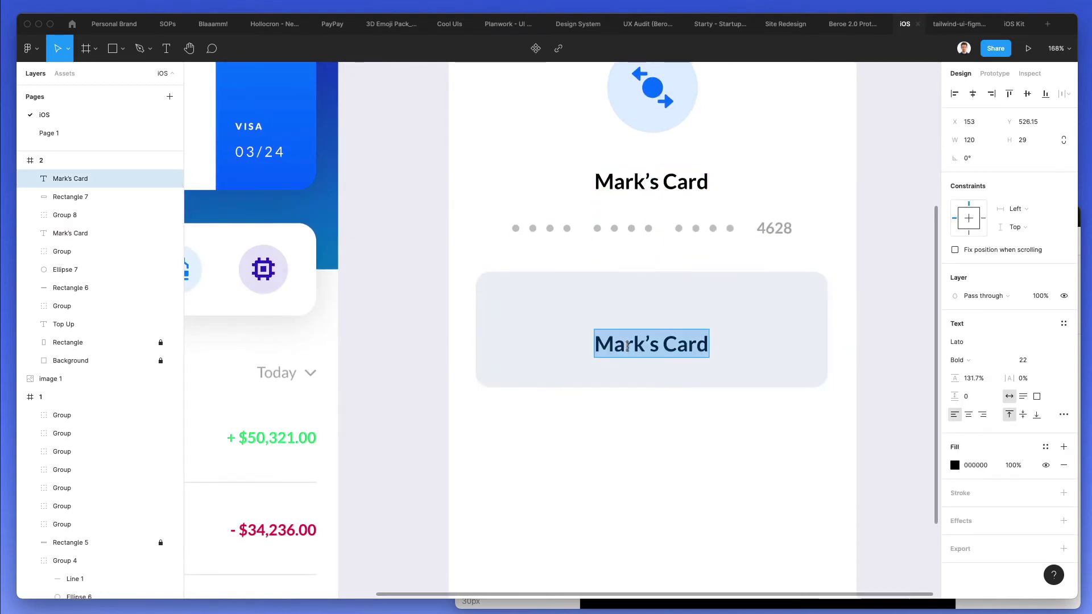
pyautogui.write('$')
pyautogui.press('Escape')
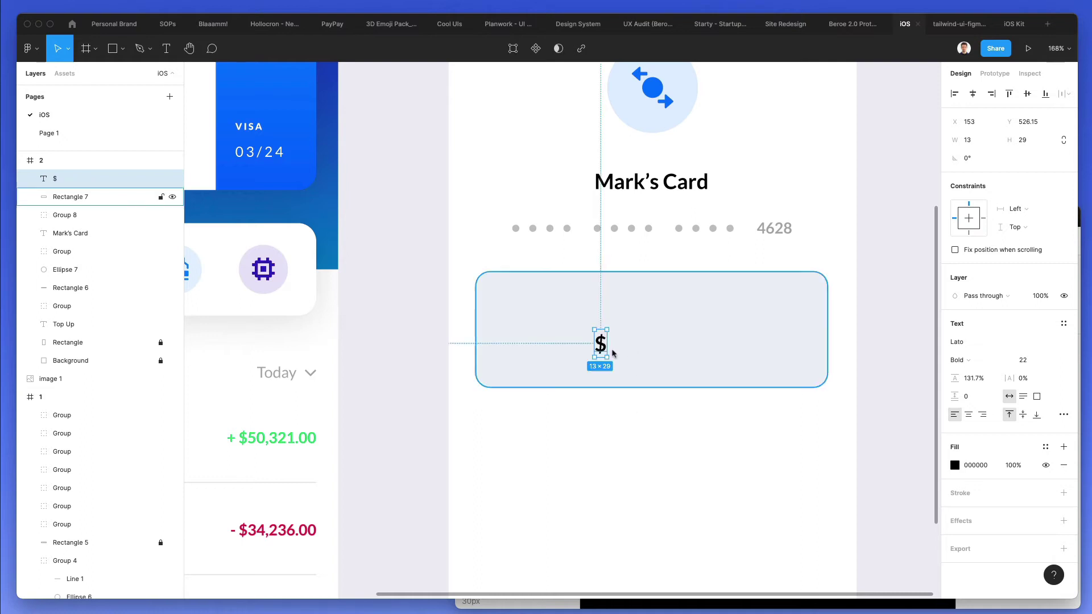
# Add the 792 amount at font size 51 right beside the $ sign
pyautogui.moveTo(601, 344); pyautogui.dragTo(635, 345)
pyautogui.doubleClick(633, 344)
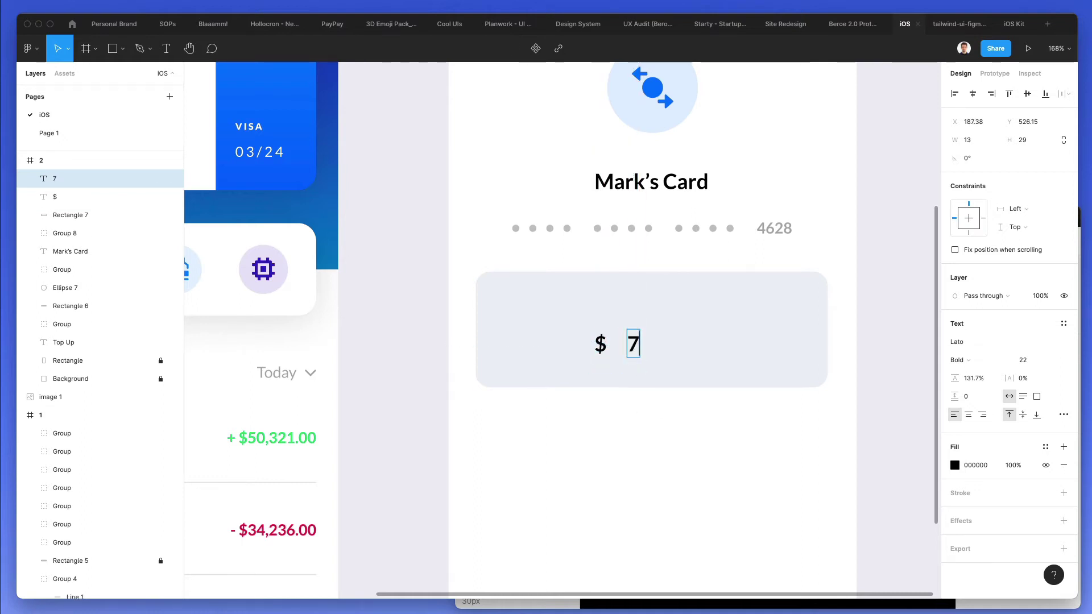
pyautogui.write('7927')
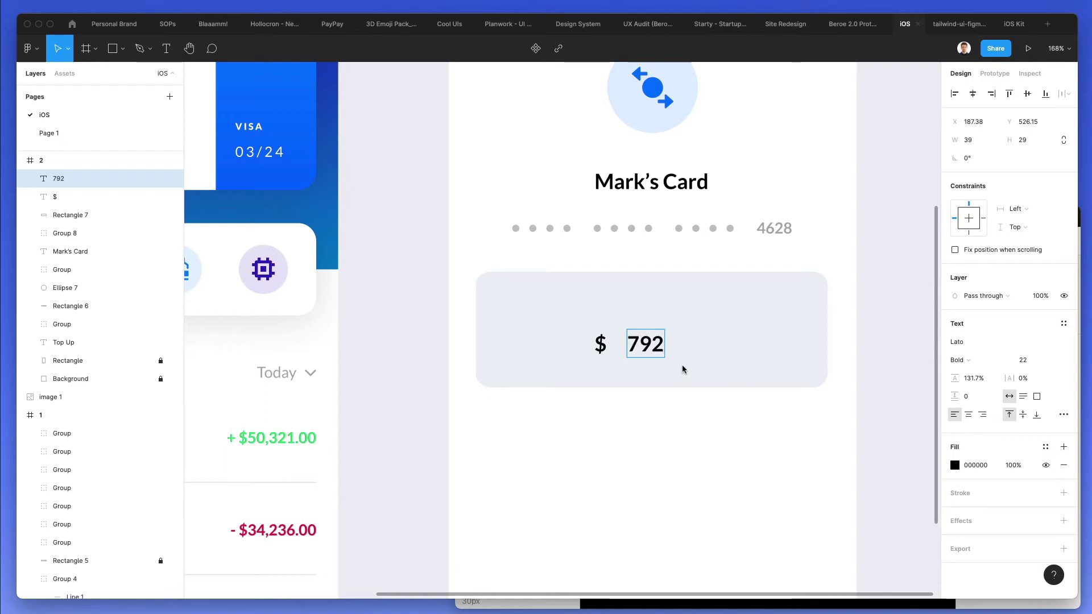
pyautogui.hotkey('ctrl', 'a')
pyautogui.click(1021, 360)
pyautogui.write('52')
pyautogui.press('Return')
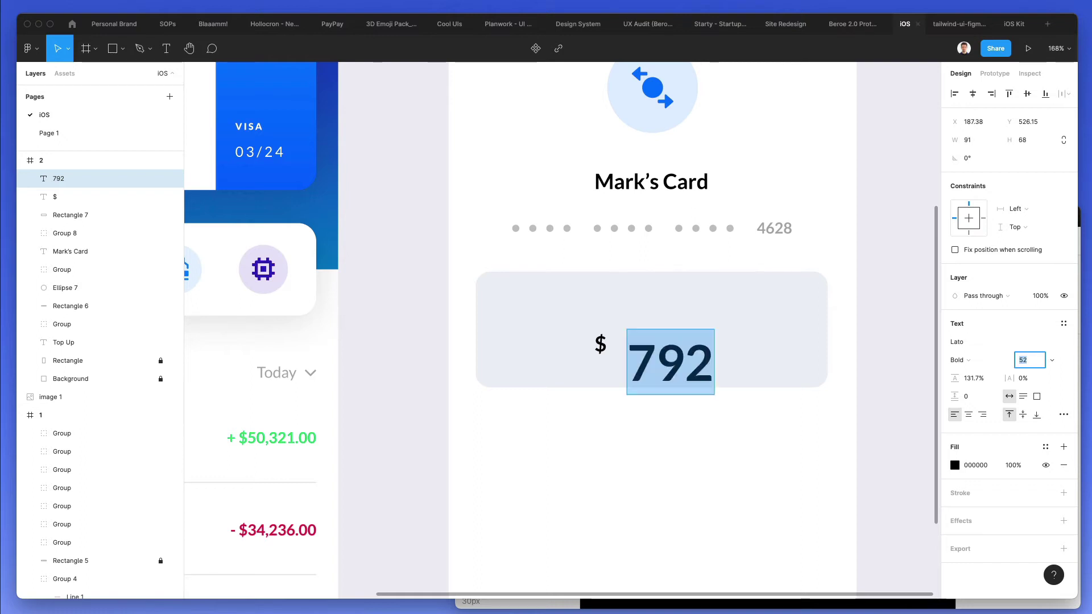
pyautogui.press('Down')
pyautogui.moveTo(660, 371); pyautogui.dragTo(646, 360)
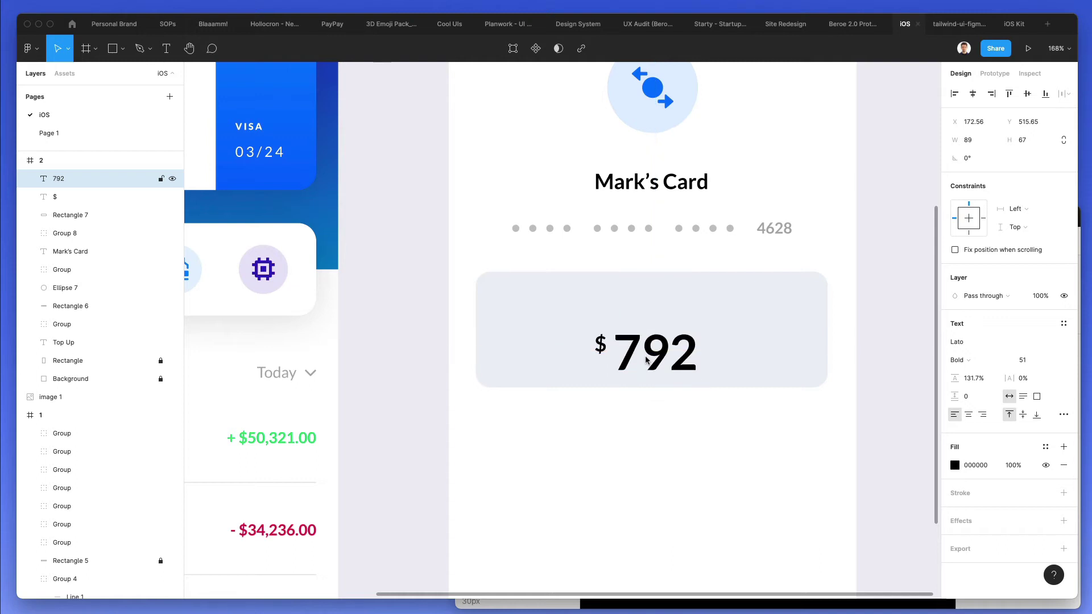
pyautogui.press('Down')
pyautogui.press('Down')
pyautogui.press('Right')
pyautogui.press('Right')
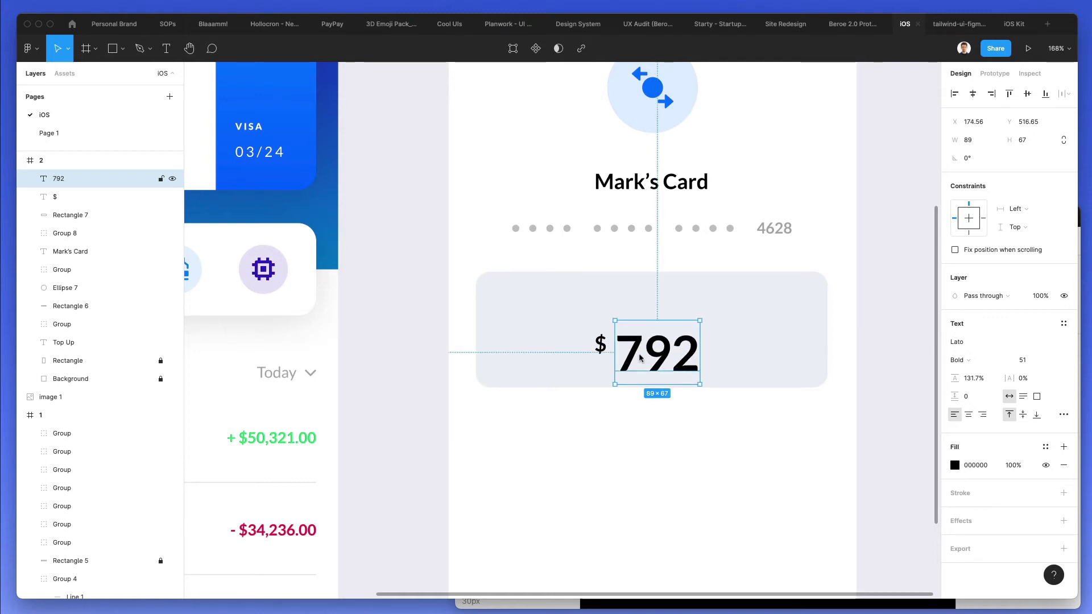
# Group the $ and 792 into a single amount group
pyautogui.keyDown('shift'); pyautogui.click(601, 344); pyautogui.keyUp('shift')
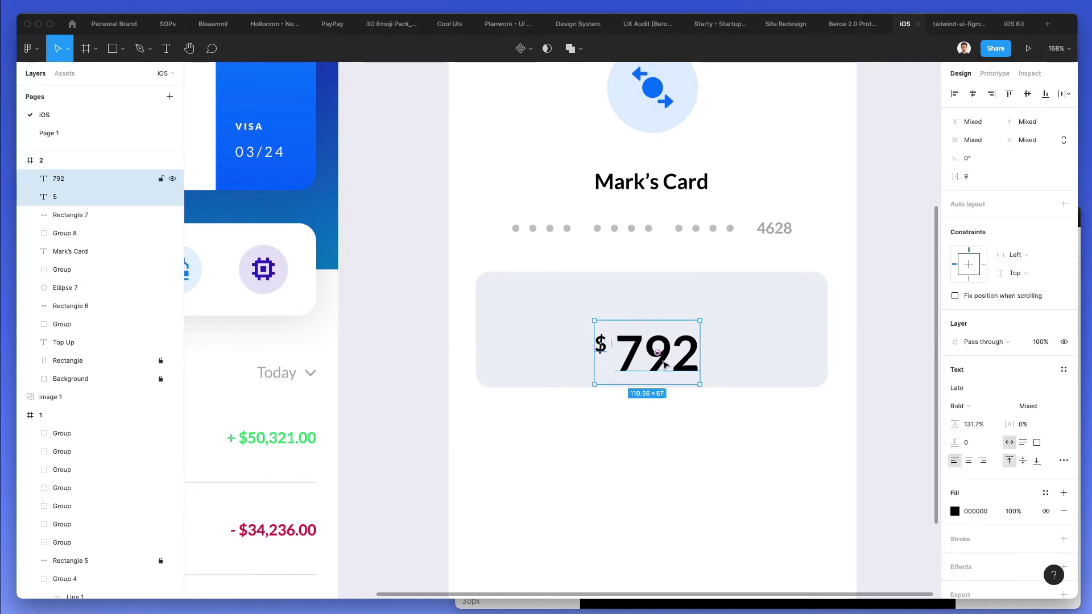
pyautogui.press('super+g')
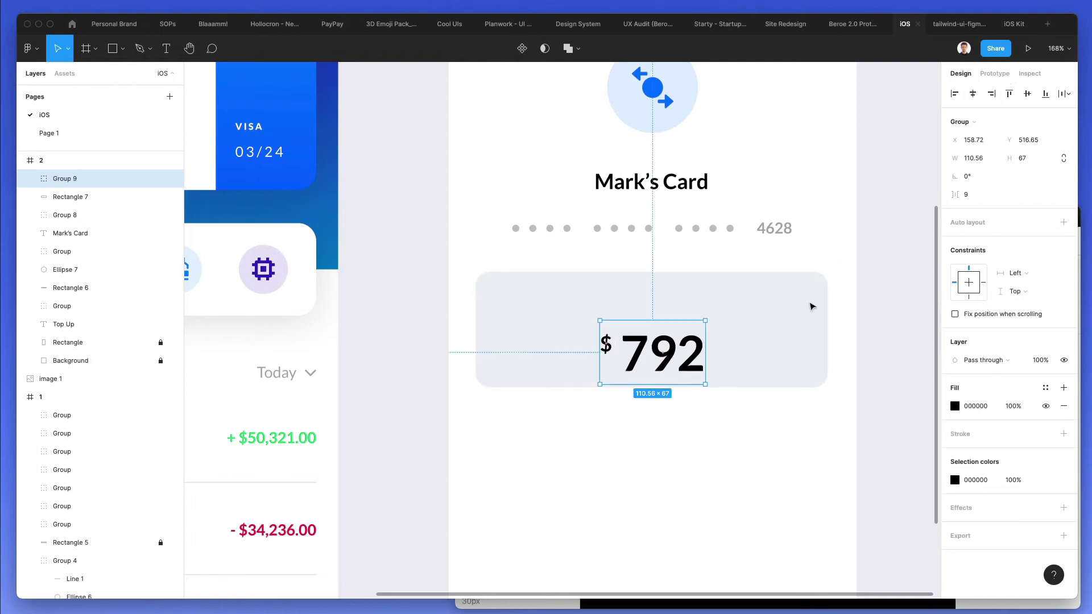
pyautogui.click(617, 531)
pyautogui.click(654, 184)
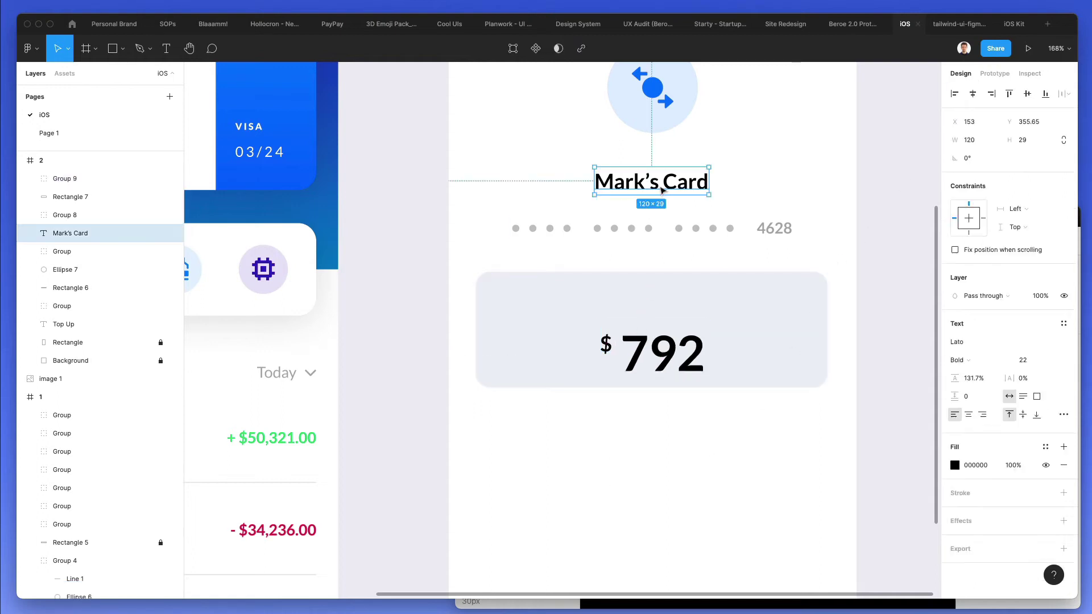
# Copy the Business expenses text above the $792 amount and centre it horizontally
pyautogui.hscroll(-10, 651, 199)
pyautogui.scroll(-1, 474, 418)
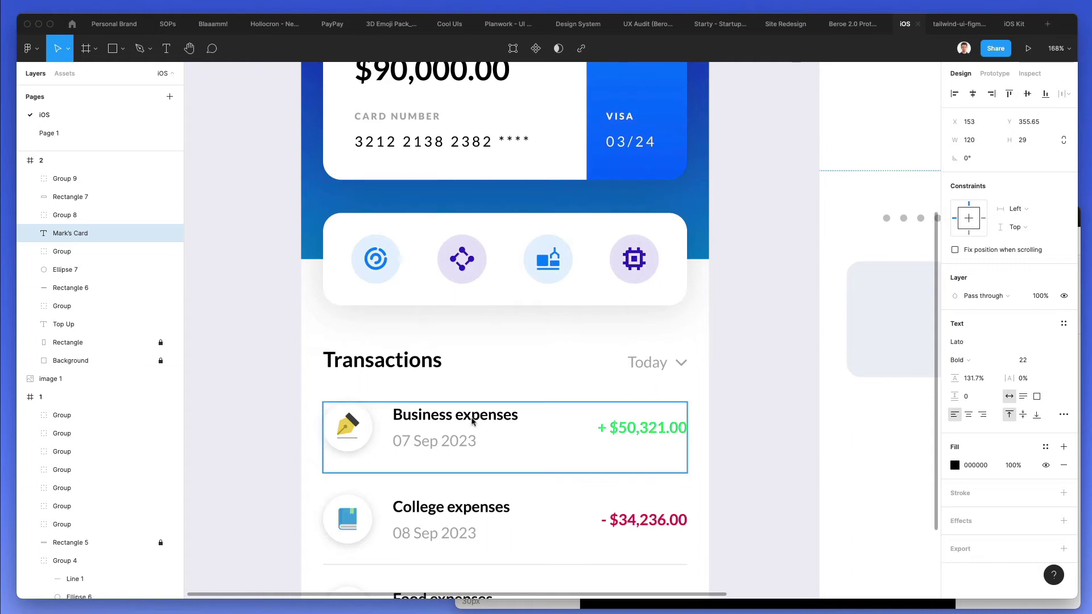
pyautogui.keyDown('super'); pyautogui.click(472, 421); pyautogui.keyUp('super')
pyautogui.scroll(-2, 585, 410)
pyautogui.hscroll(10, 580, 407)
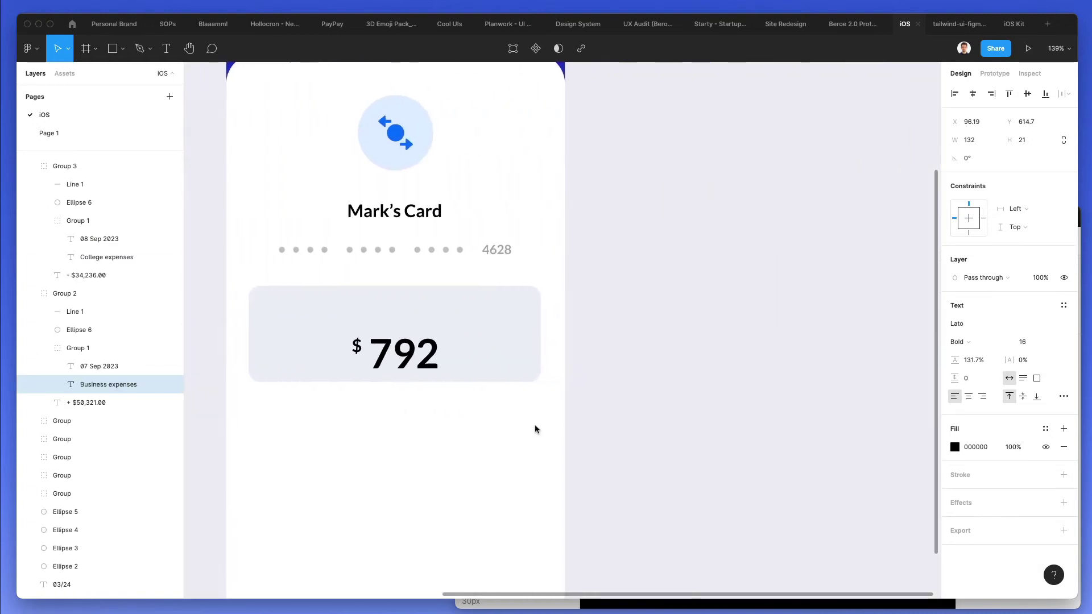
pyautogui.press('Escape')
pyautogui.write('Business expenses')
pyautogui.moveTo(603, 331); pyautogui.dragTo(444, 316)
pyautogui.click(971, 98)
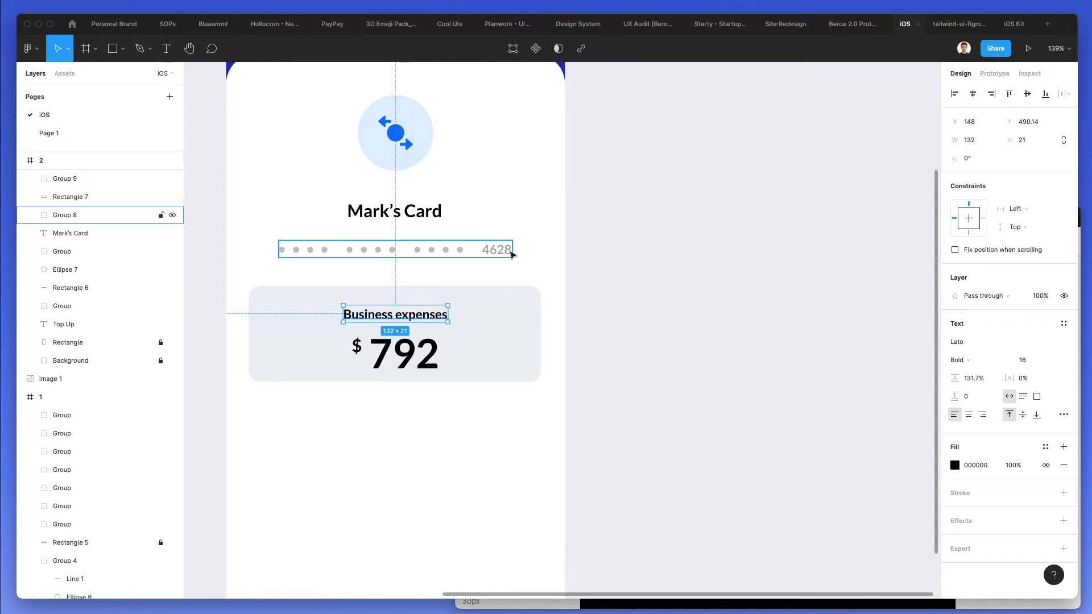
# Retype the copied label as 'Amount (USD)'
pyautogui.press('Return')
pyautogui.write('Amount (USD')
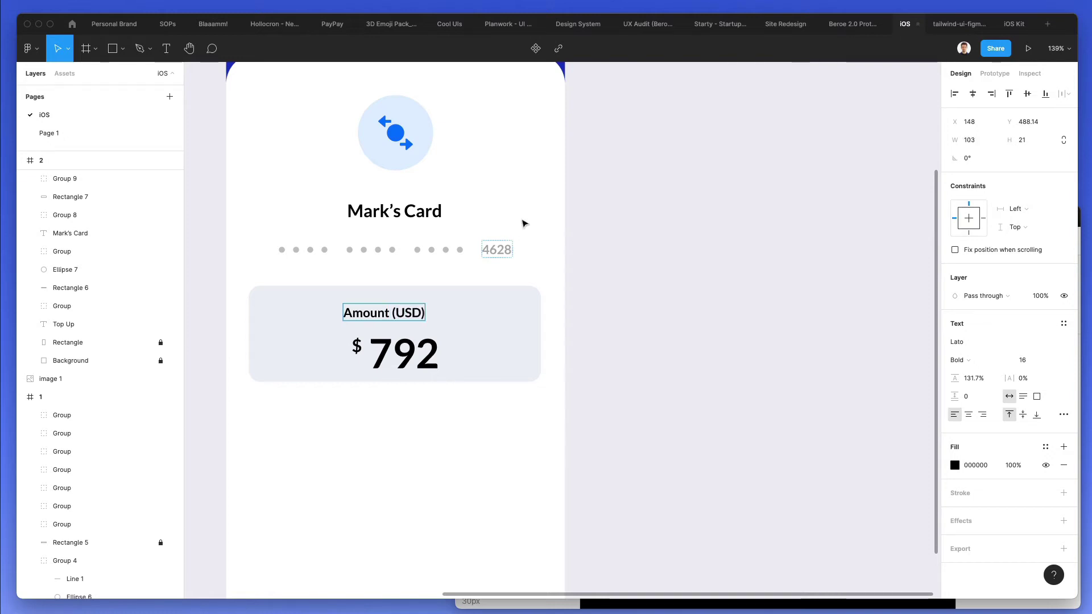
pyautogui.press('Escape')
pyautogui.click(629, 251)
pyautogui.hscroll(-4, 629, 250)
pyautogui.click(552, 305)
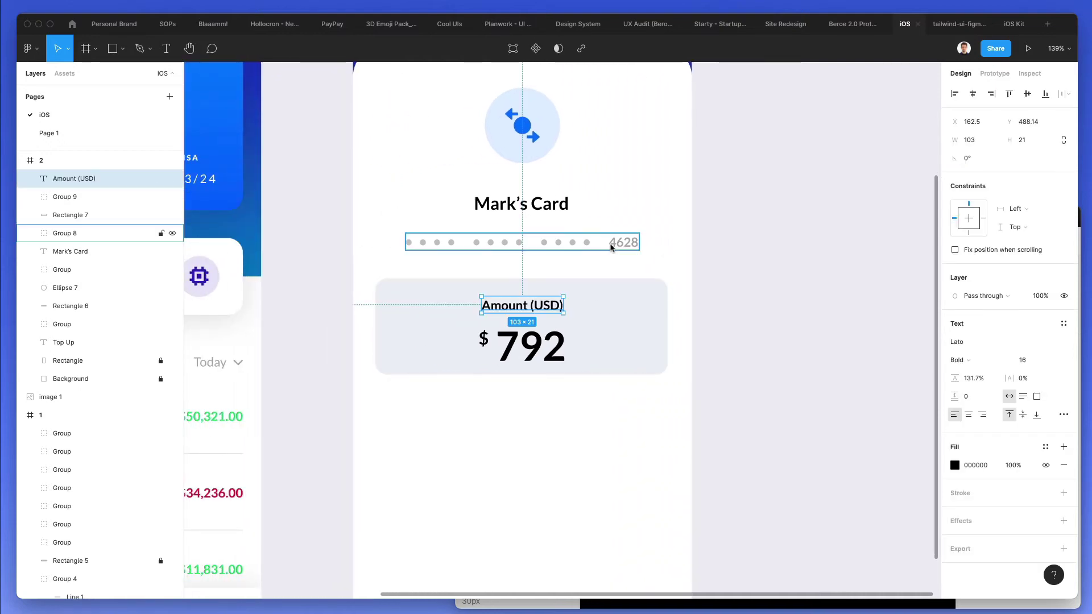
# Make the Amount (USD) label mid grey 8B8B8B
pyautogui.press('i')
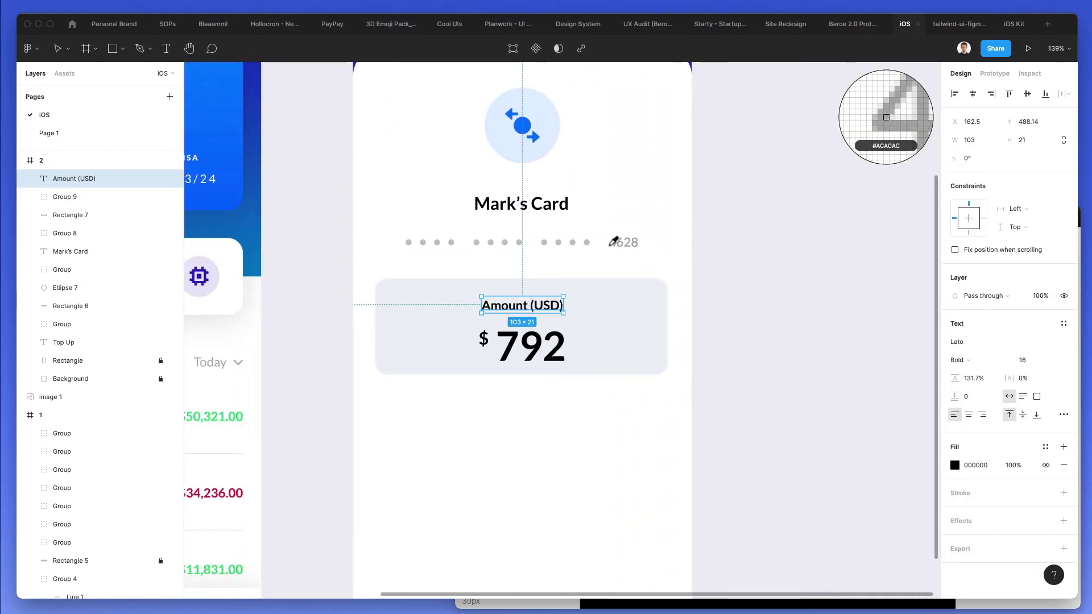
pyautogui.click(614, 242)
pyautogui.click(716, 333)
pyautogui.click(550, 314)
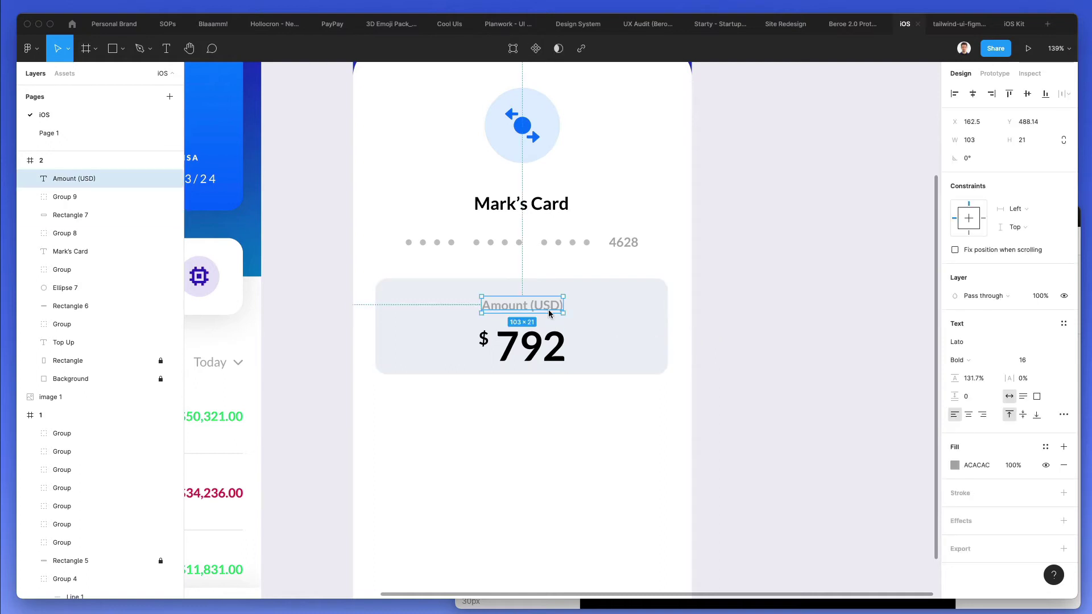
pyautogui.press('i')
pyautogui.click(886, 117)
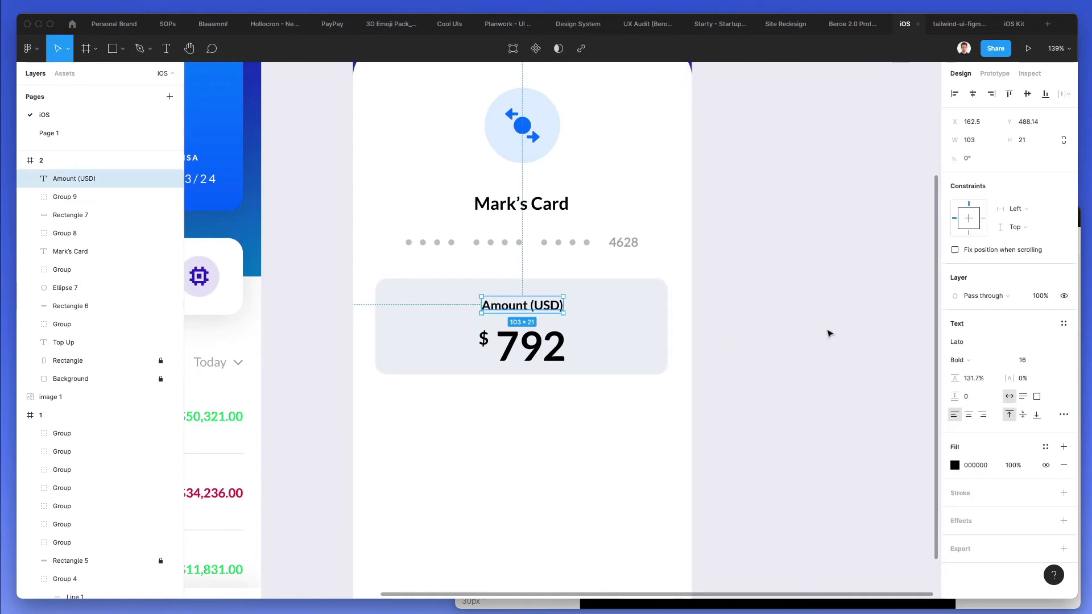
pyautogui.click(955, 466)
pyautogui.moveTo(805, 396); pyautogui.dragTo(785, 378)
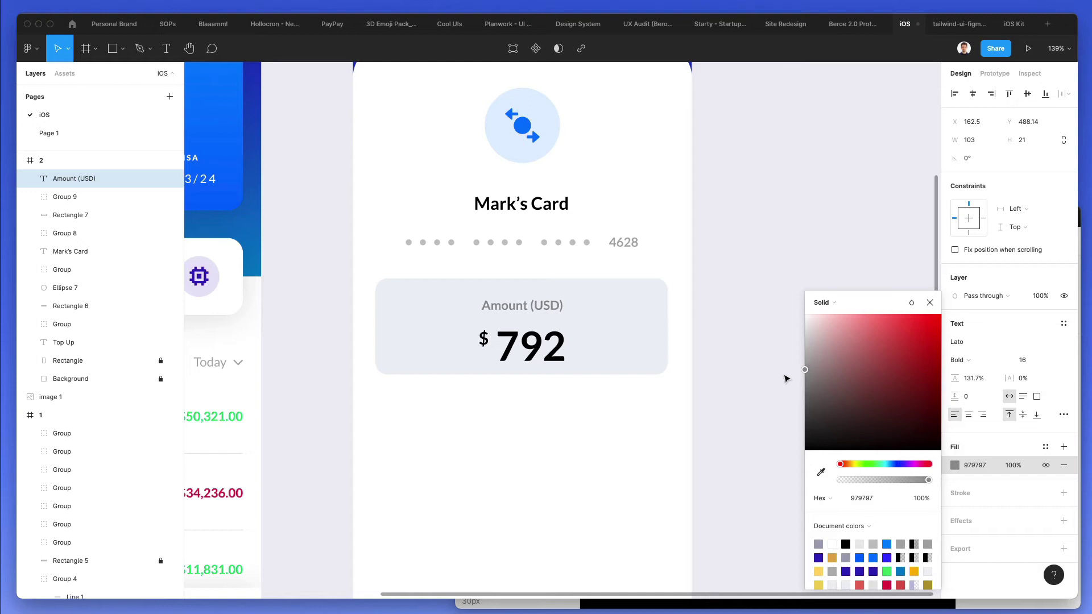
pyautogui.click(739, 361)
# Nudge the $792 amount group up 5 px beneath the label
pyautogui.click(542, 352)
pyautogui.click(542, 352)
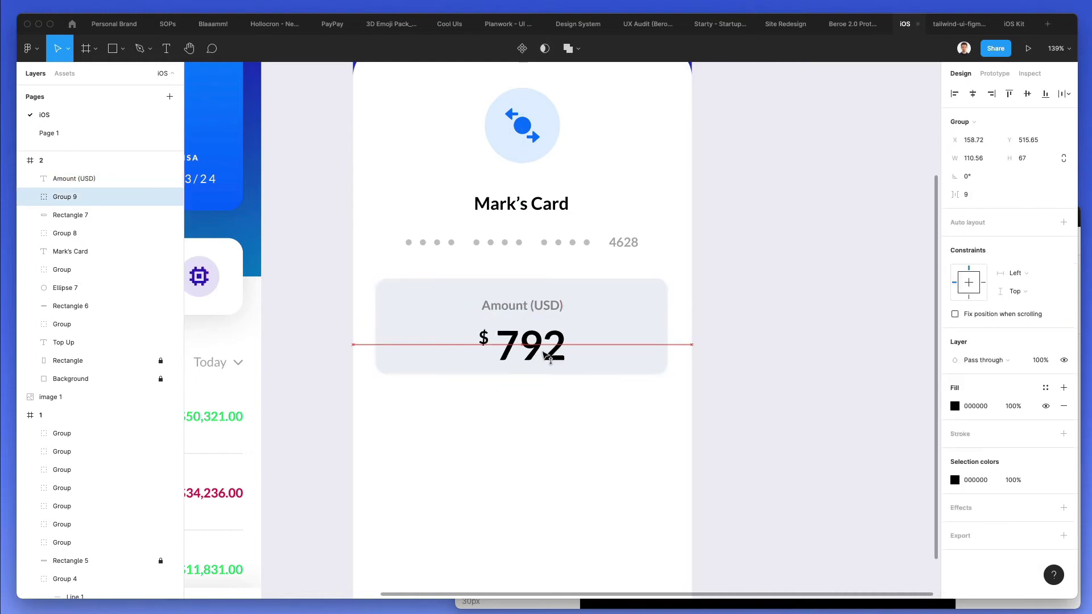
pyautogui.press('Up')
pyautogui.press('Up')
pyautogui.press('Up')
pyautogui.press('Up')
pyautogui.press('Up')
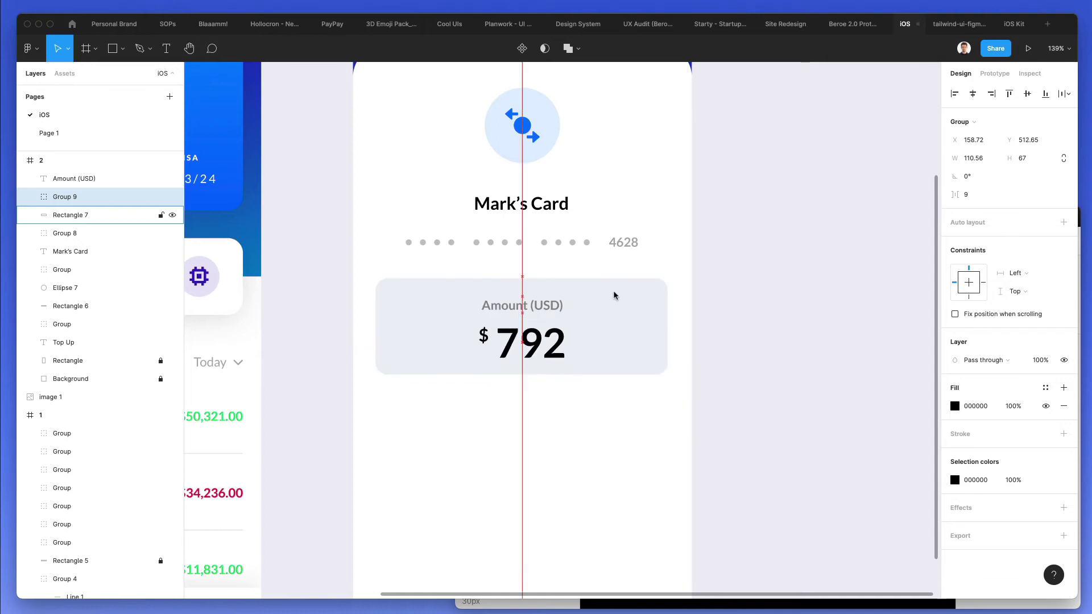
pyautogui.click(544, 302)
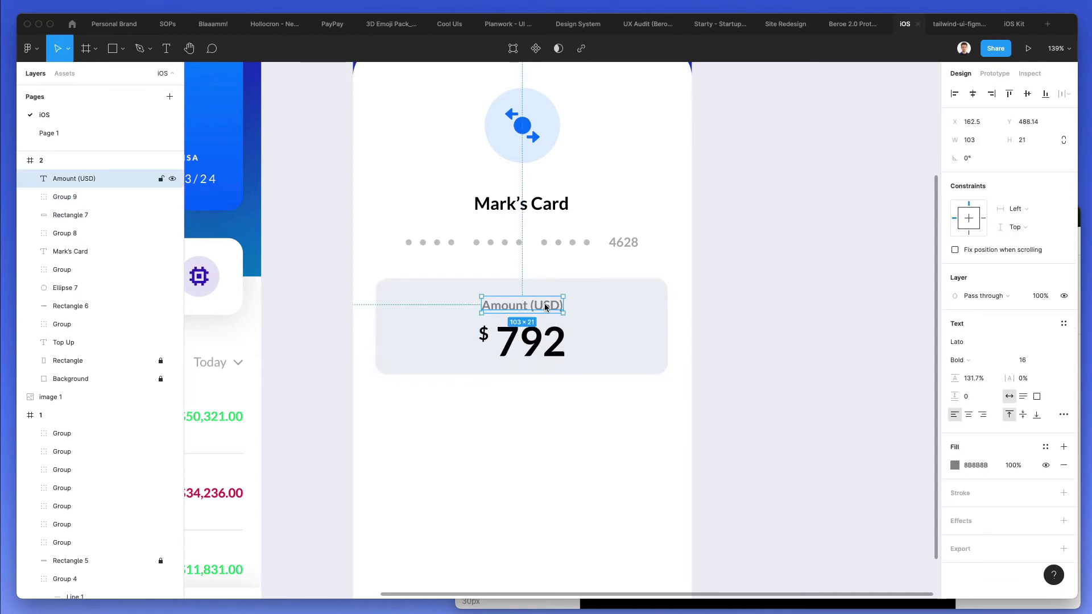
# Change the amount's last digit so it reads 799
pyautogui.doubleClick(532, 349)
pyautogui.doubleClick(533, 349)
pyautogui.hotkey('shift', 'Left')
pyautogui.write('9')
pyautogui.press('Escape')
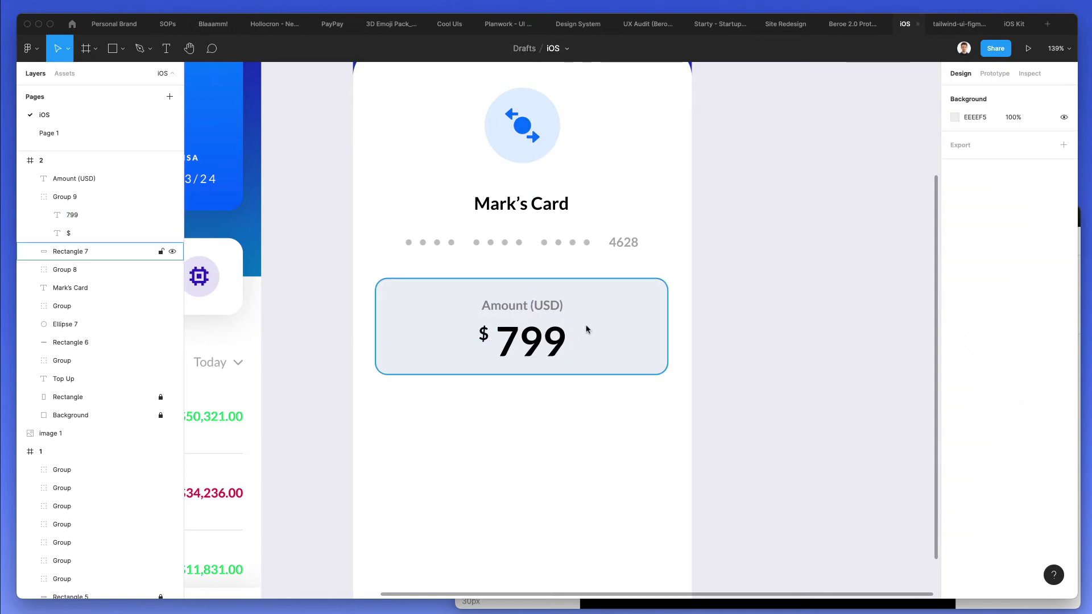
# Shorten the amount box slightly and lighten its fill to F4F7FA
pyautogui.click(568, 375)
pyautogui.moveTo(568, 388); pyautogui.dragTo(570, 384)
pyautogui.click(955, 342)
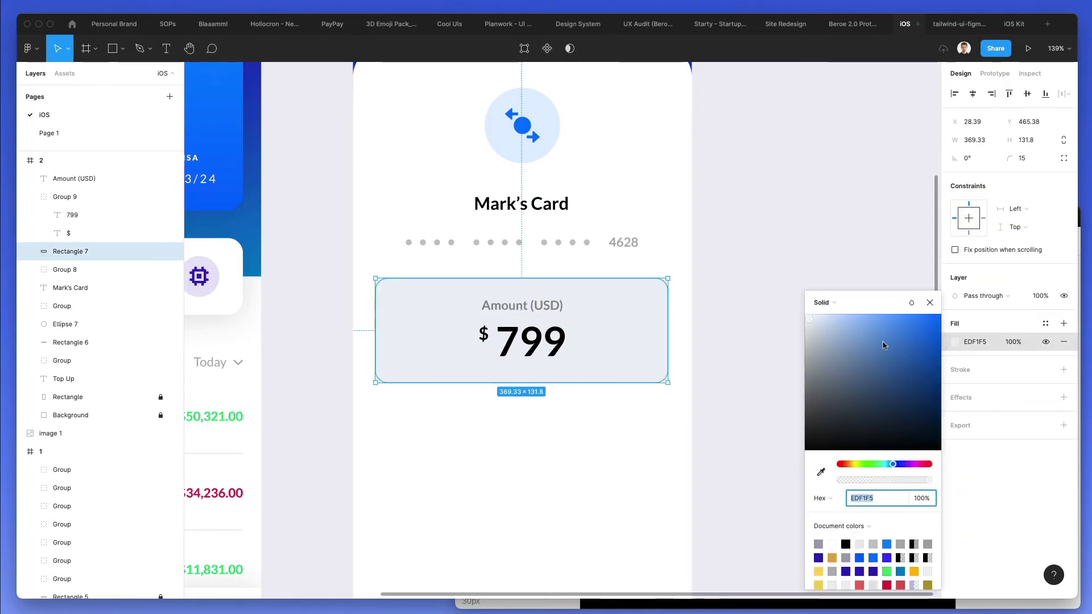
pyautogui.moveTo(807, 322); pyautogui.dragTo(805, 323)
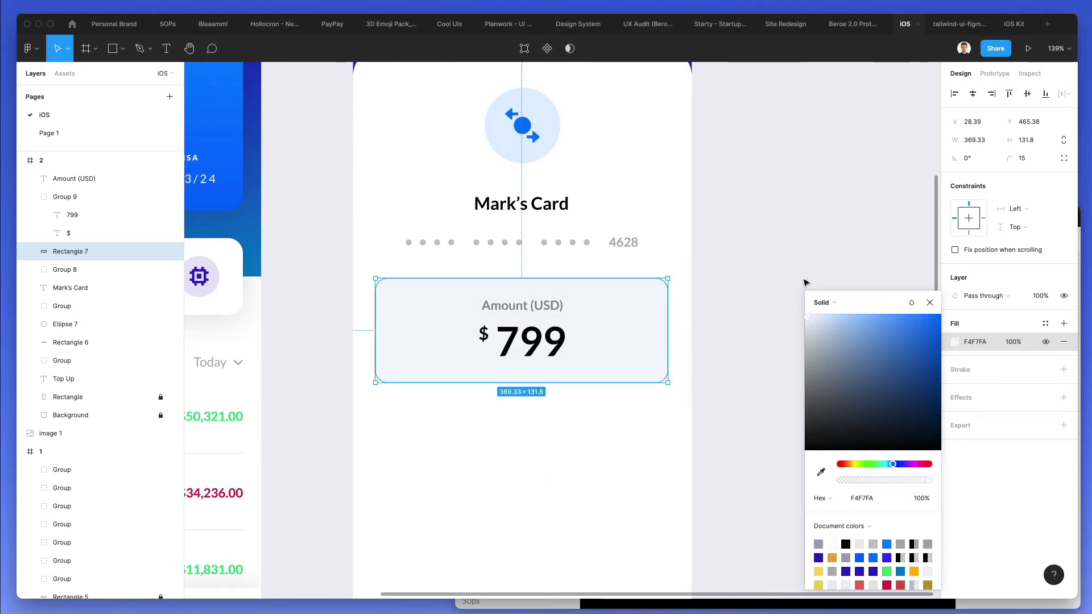
pyautogui.click(804, 280)
pyautogui.hscroll(-5, 806, 282)
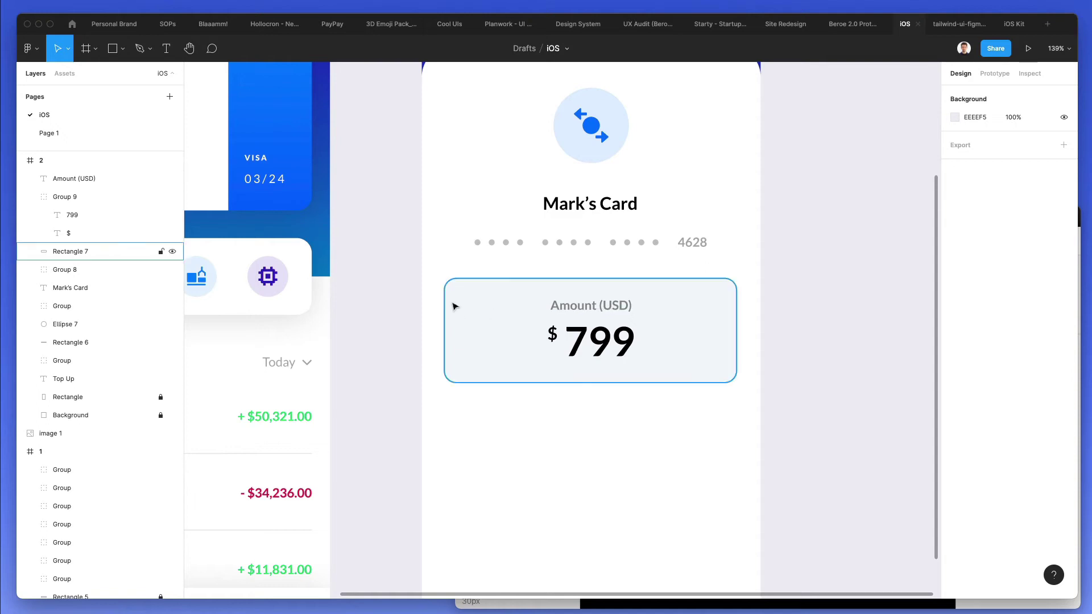
pyautogui.click(494, 299)
# Draw a small white circle at the amount card's left end
pyautogui.click(526, 442)
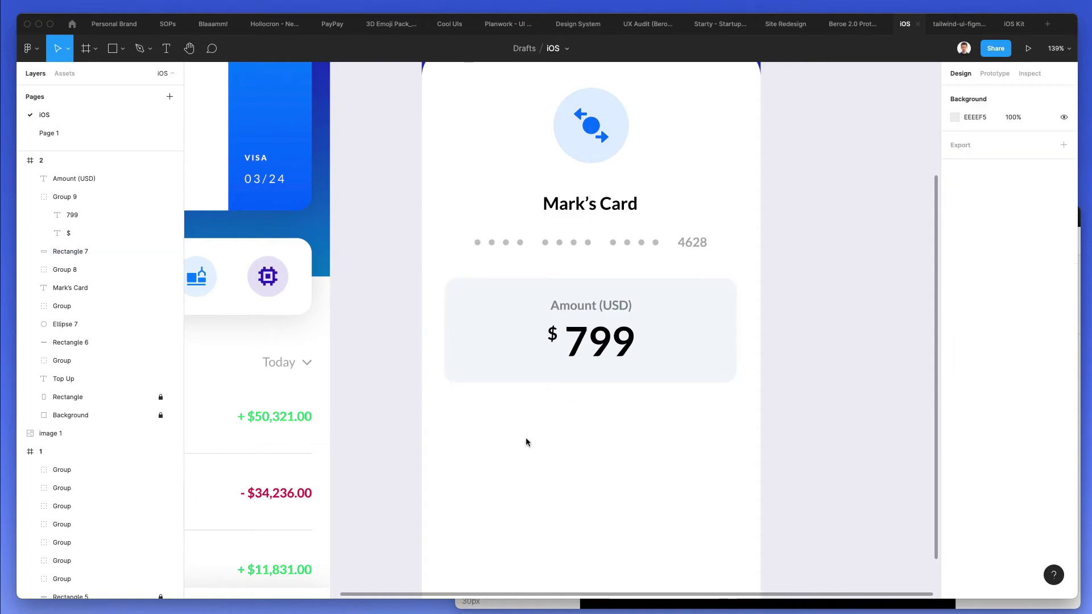
pyautogui.press('o')
pyautogui.moveTo(457, 318)
pyautogui.mouseDown()
pyautogui.moveTo(496, 357)
pyautogui.moveTo(475, 329)
pyautogui.mouseUp()
pyautogui.press('i')
pyautogui.click(445, 246)
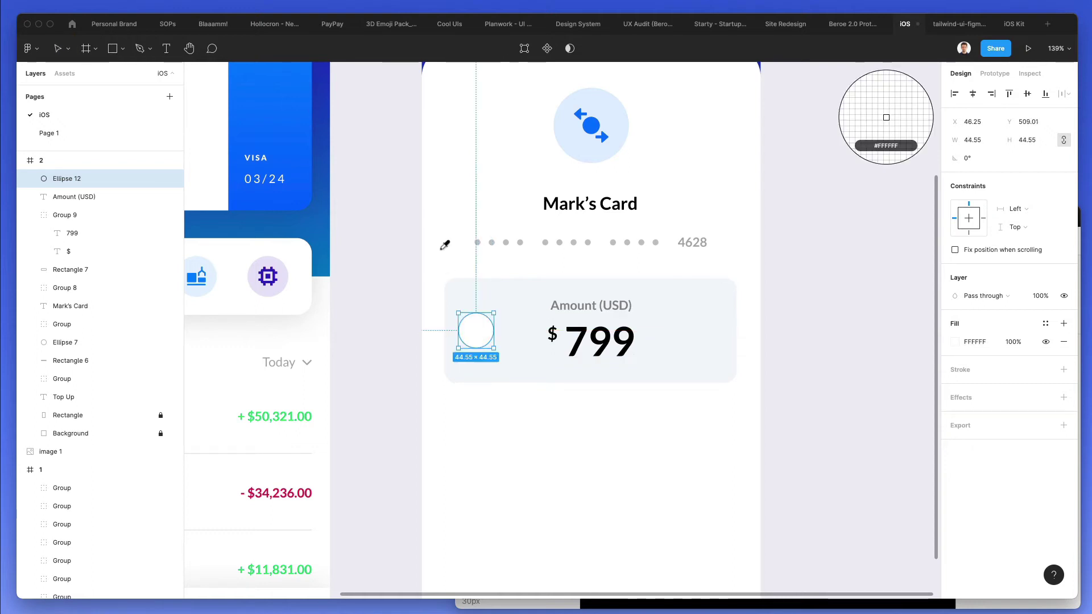
# Duplicate the circle to the card's right end and compare both circles' spacing
pyautogui.keyDown('shift'); pyautogui.click(515, 364); pyautogui.keyUp('shift')
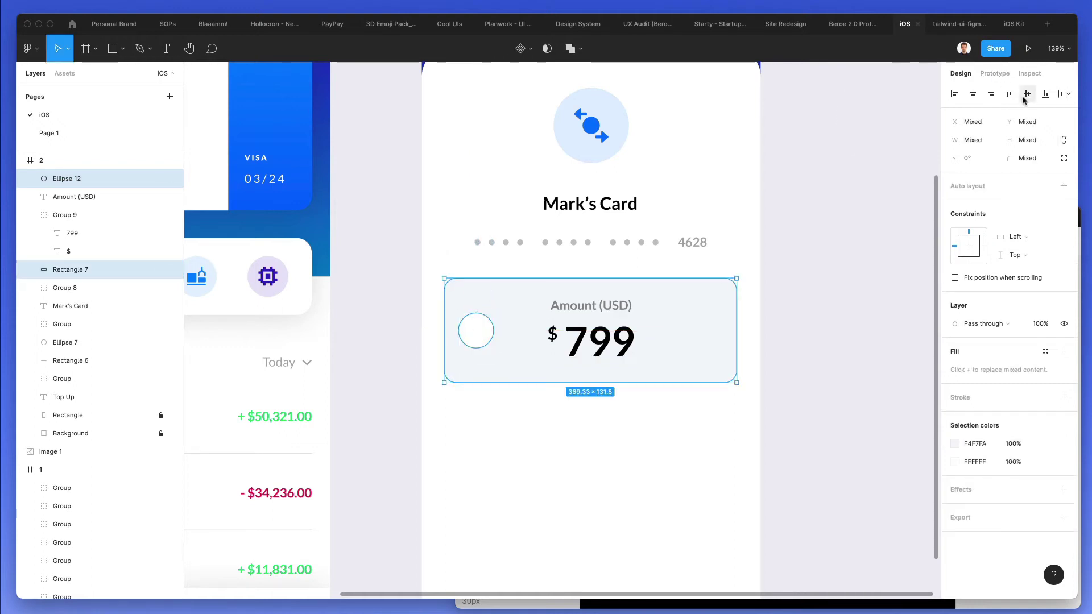
pyautogui.click(478, 331)
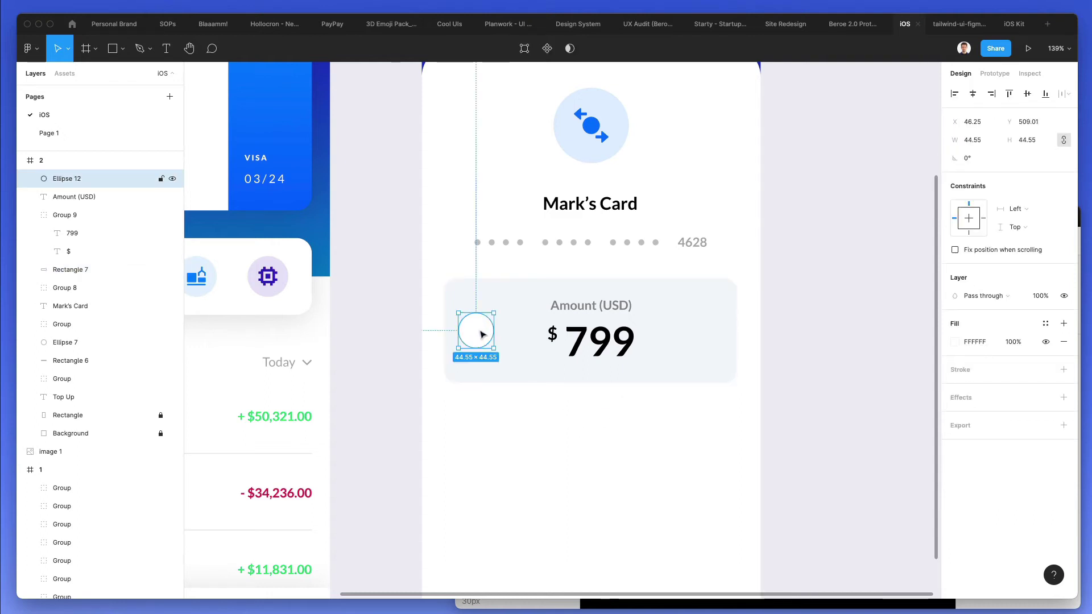
pyautogui.moveTo(481, 334); pyautogui.dragTo(707, 340)
pyautogui.moveTo(740, 332)
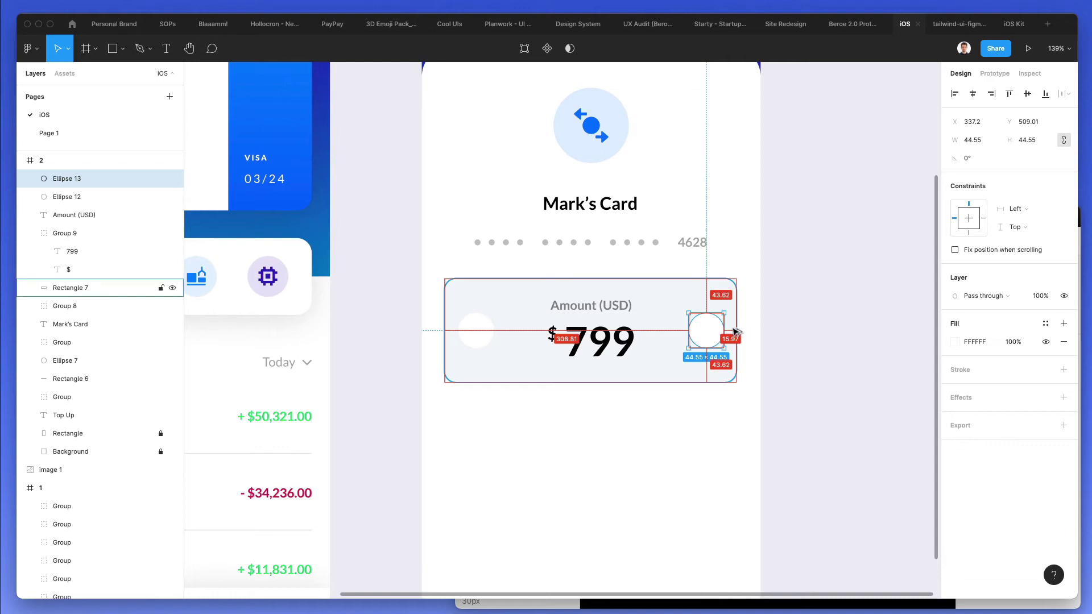
pyautogui.click(472, 331)
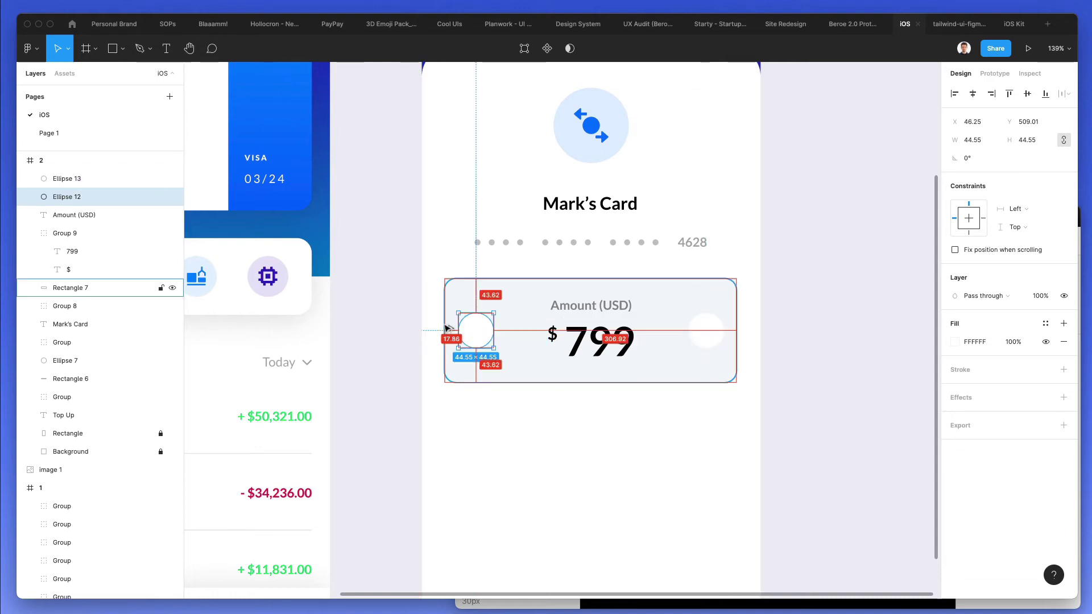
pyautogui.click(705, 329)
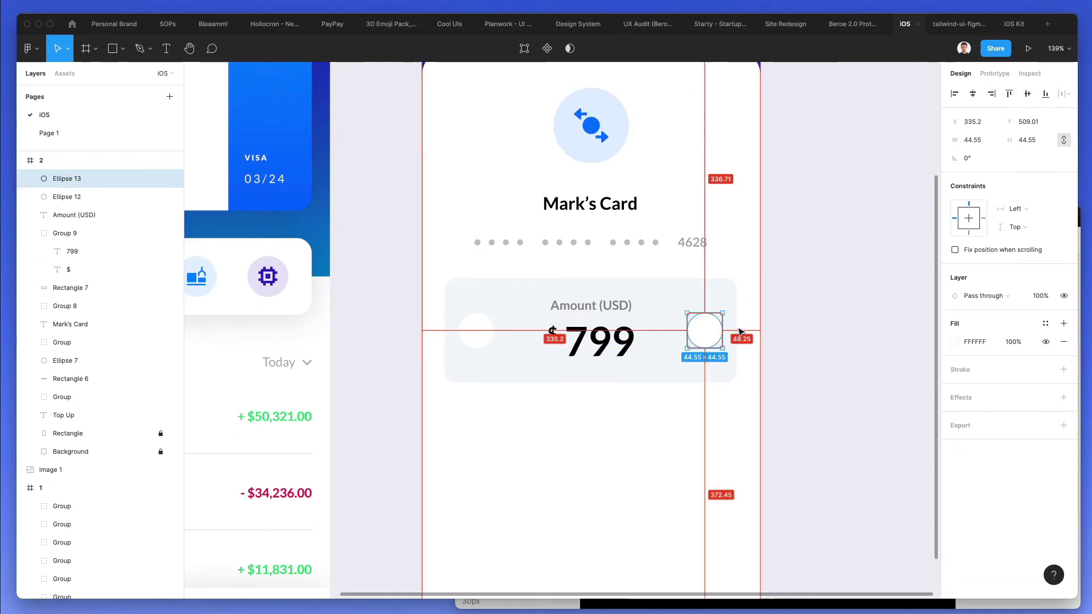
pyautogui.click(774, 381)
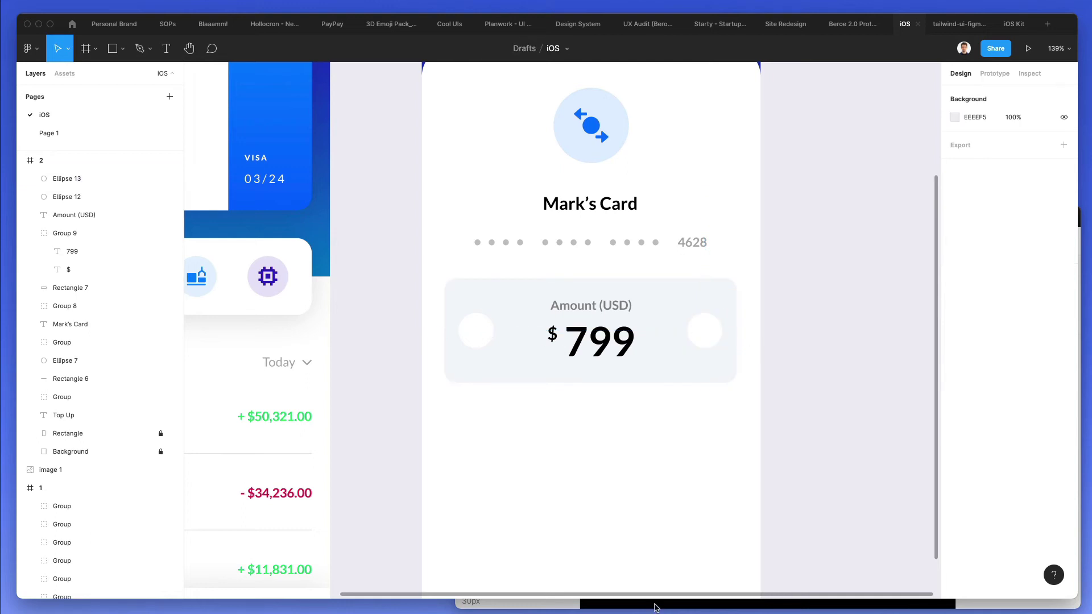
# Drop a minus and a plus icon from Nucleo below the amount card
pyautogui.press('super+Tab')
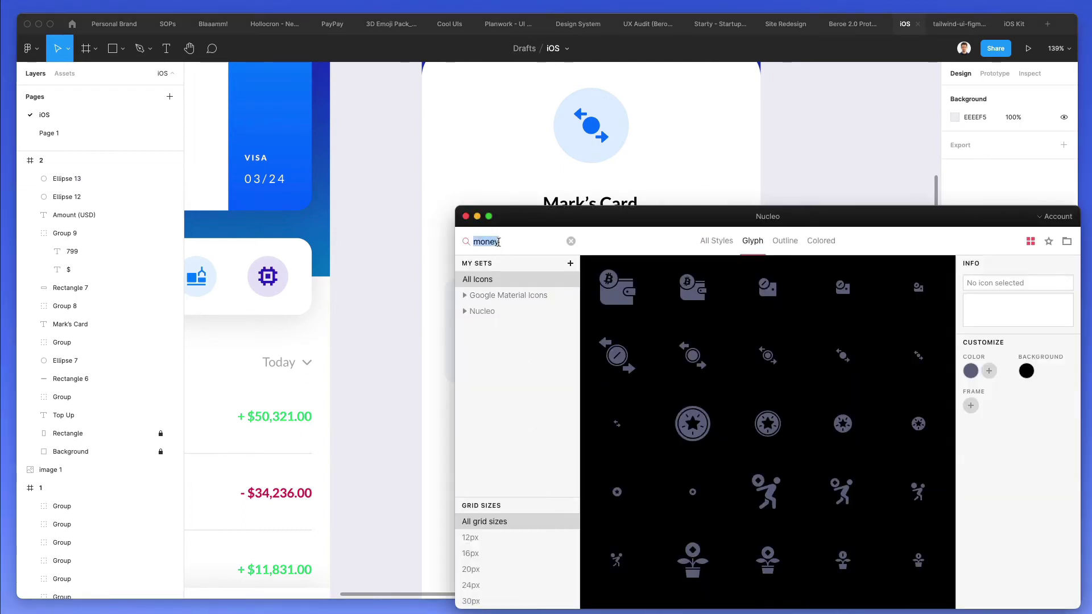
pyautogui.write('less')
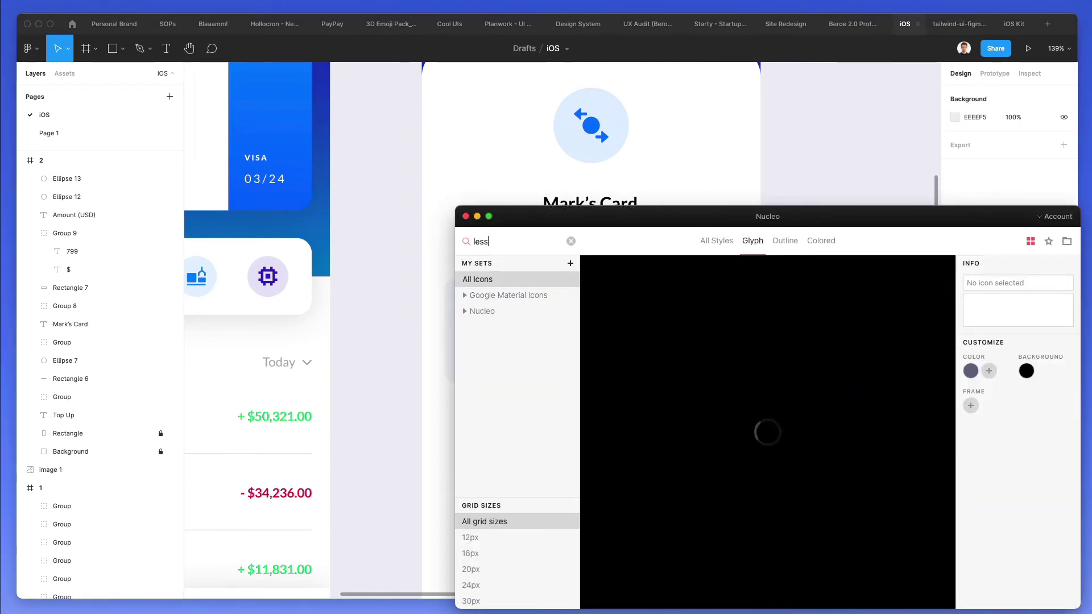
pyautogui.moveTo(621, 217); pyautogui.dragTo(825, 204)
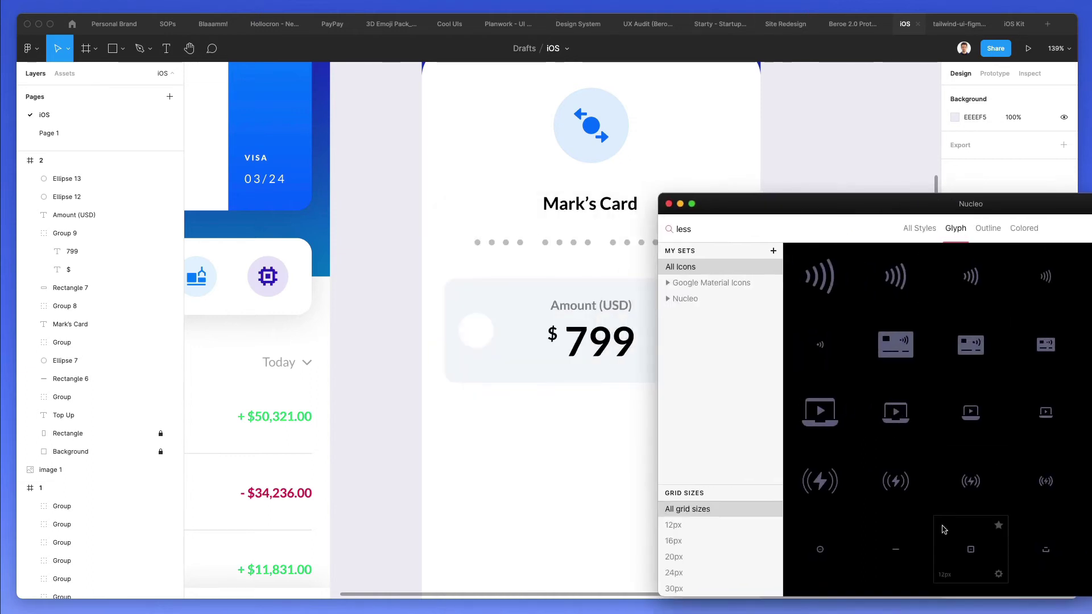
pyautogui.moveTo(896, 549); pyautogui.dragTo(853, 543)
pyautogui.moveTo(485, 456); pyautogui.dragTo(485, 455)
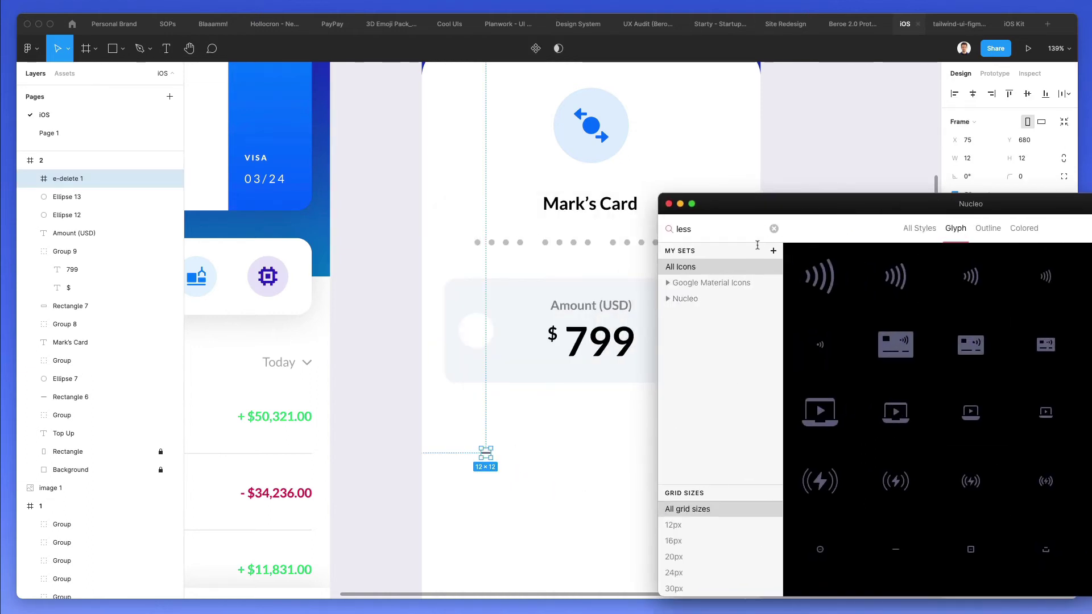
pyautogui.write('plus')
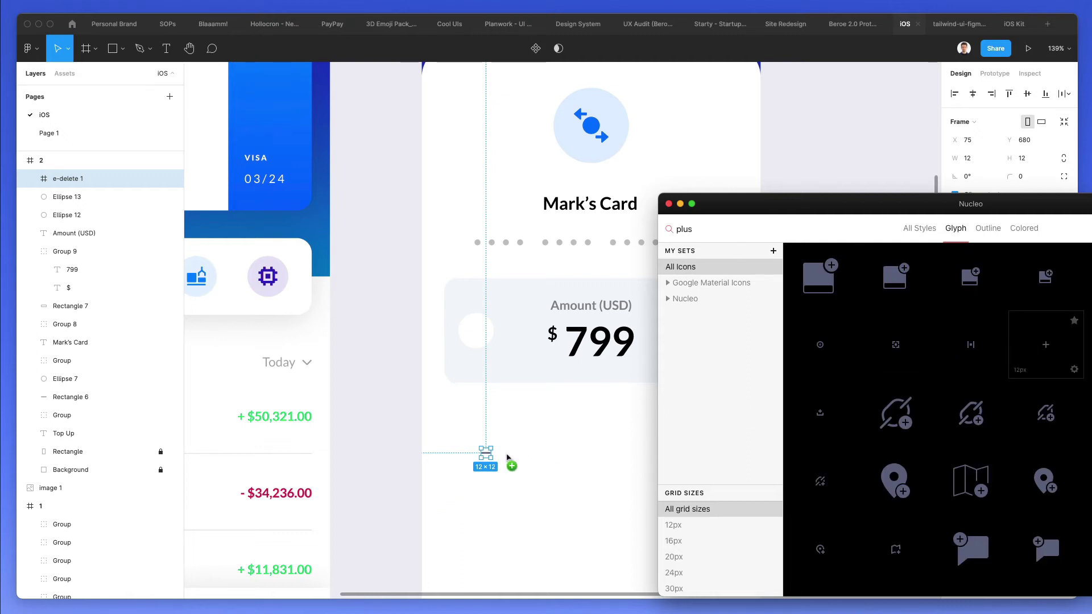
pyautogui.moveTo(508, 458); pyautogui.dragTo(508, 458)
# Turn both icon frames into groups and enlarge them to 18.94 px
pyautogui.scroll(5, 508, 458)
pyautogui.moveTo(419, 419); pyautogui.dragTo(616, 500)
pyautogui.press('super+shift+g')
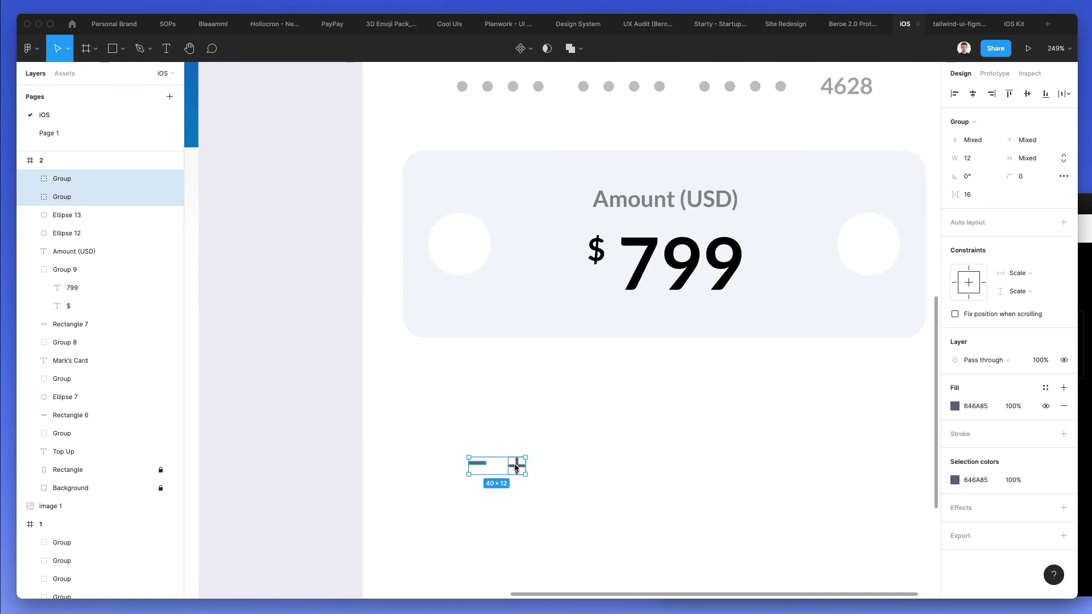
pyautogui.moveTo(528, 458); pyautogui.dragTo(511, 428)
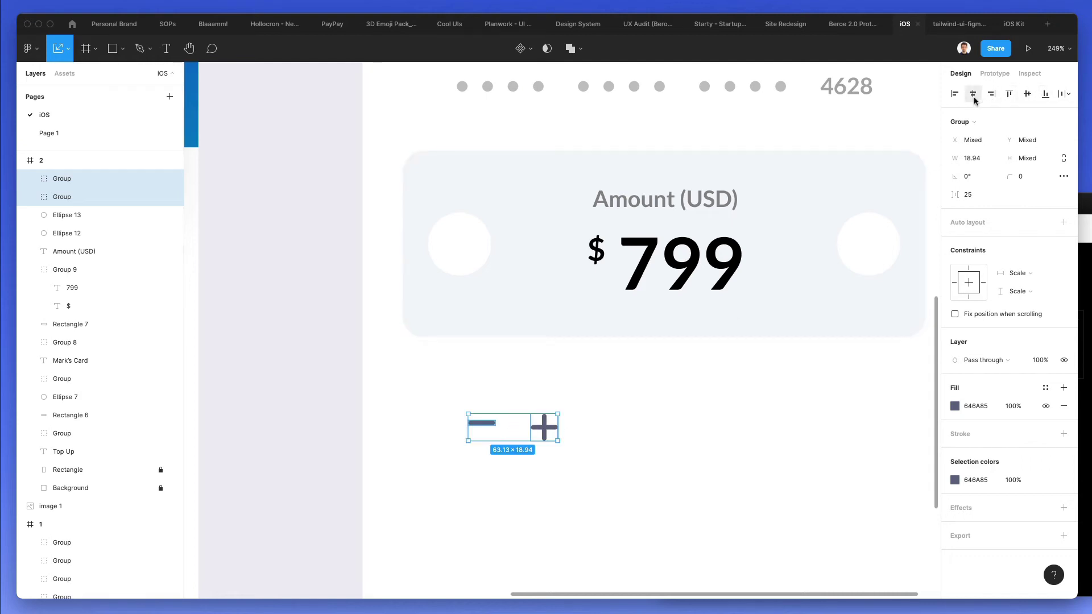
# Align the icons' vertical centres and place the minus in the card's left circle
pyautogui.click(1028, 94)
pyautogui.click(662, 482)
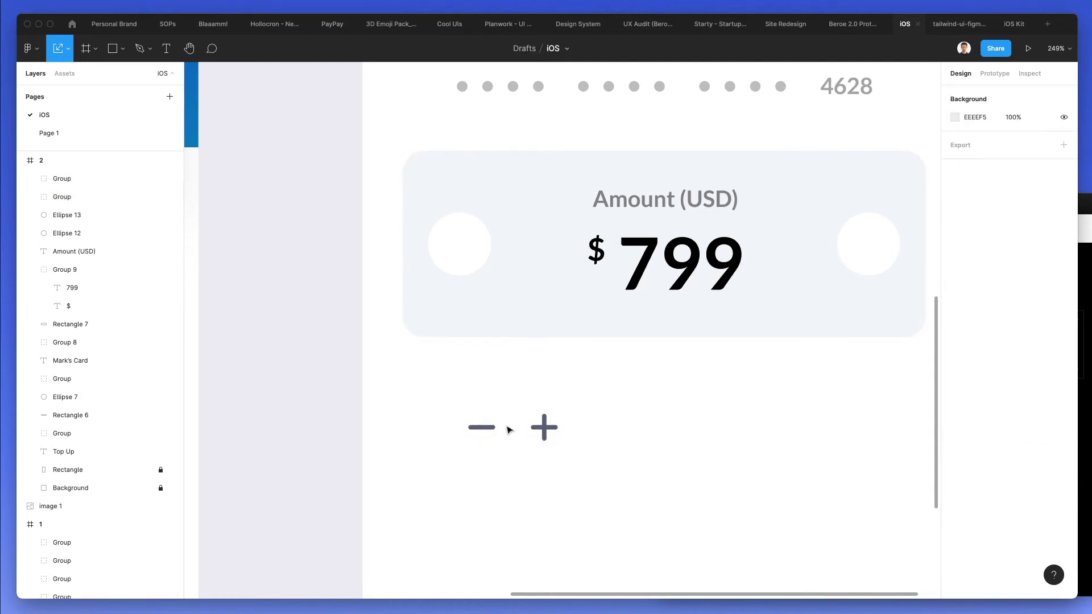
pyautogui.moveTo(493, 427); pyautogui.dragTo(469, 246)
pyautogui.press('Left')
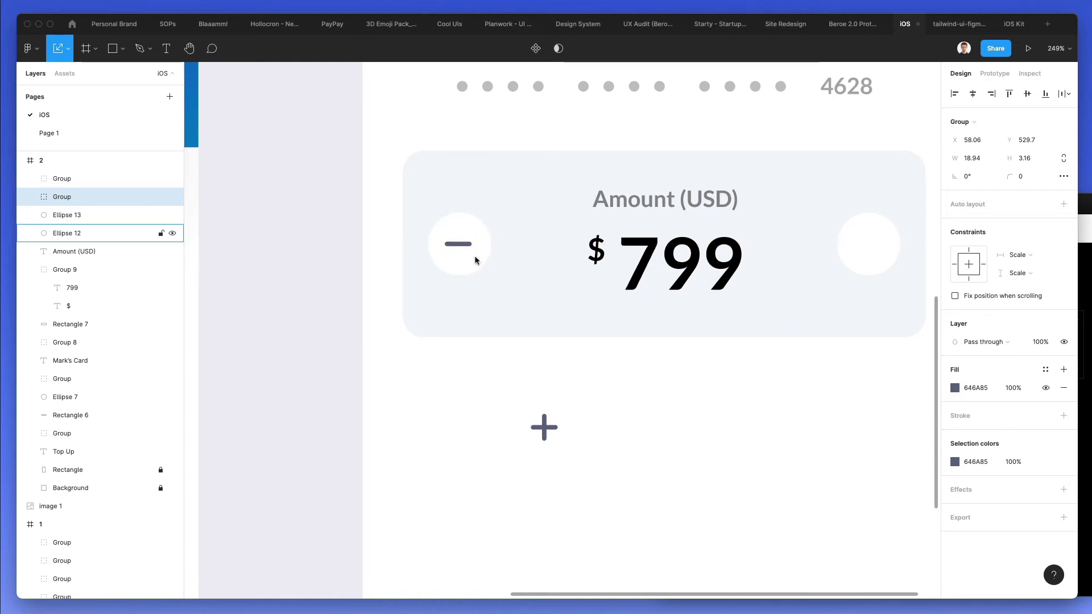
# Place the plus icon in the card's right circle and select both icons
pyautogui.moveTo(544, 427); pyautogui.dragTo(868, 251)
pyautogui.press('Right')
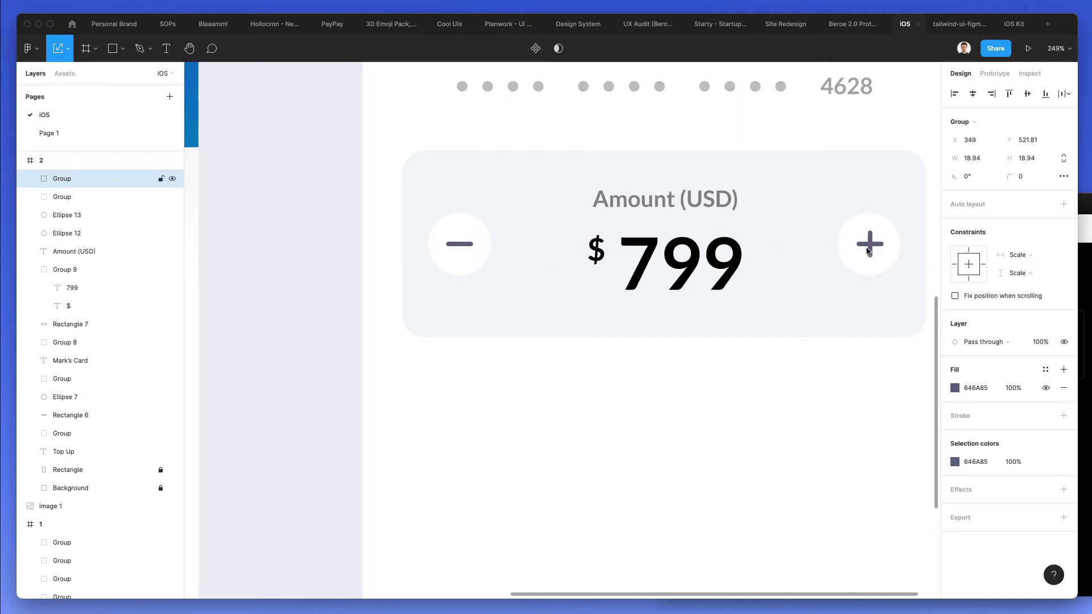
pyautogui.scroll(-3, 868, 251)
pyautogui.press('Left')
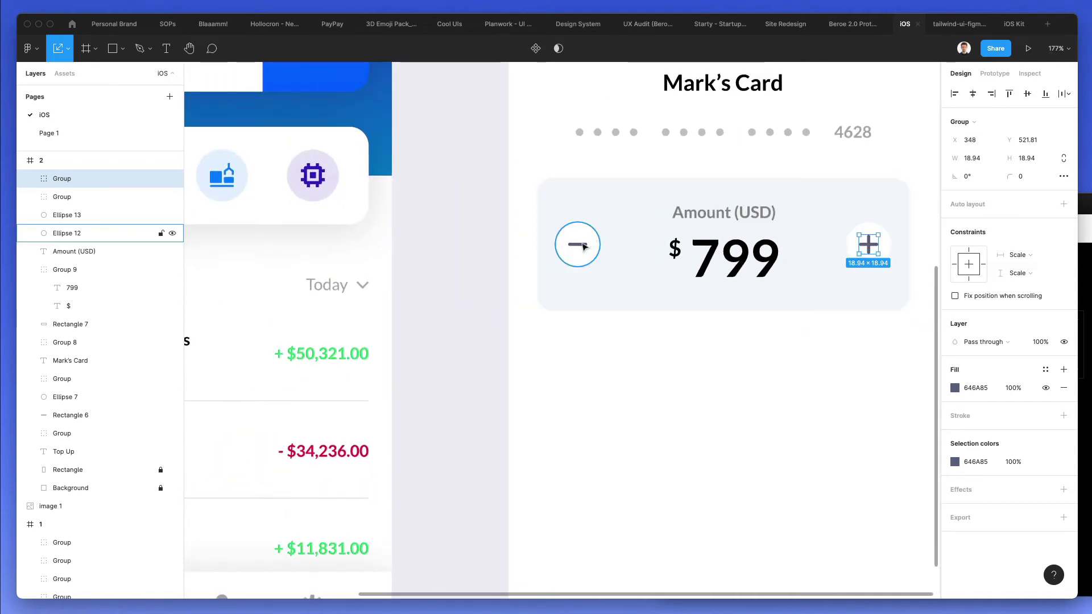
pyautogui.keyDown('shift'); pyautogui.click(582, 246); pyautogui.keyUp('shift')
pyautogui.scroll(3, 687, 283)
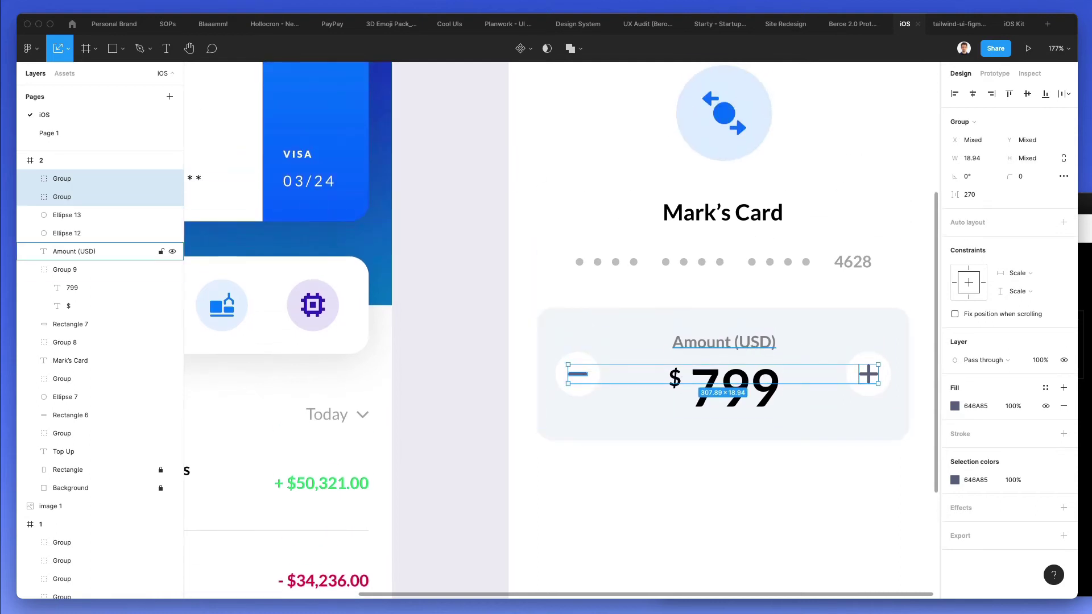
# Colour the minus and plus icons the Amount (USD) label's grey
pyautogui.press('i')
pyautogui.click(752, 344)
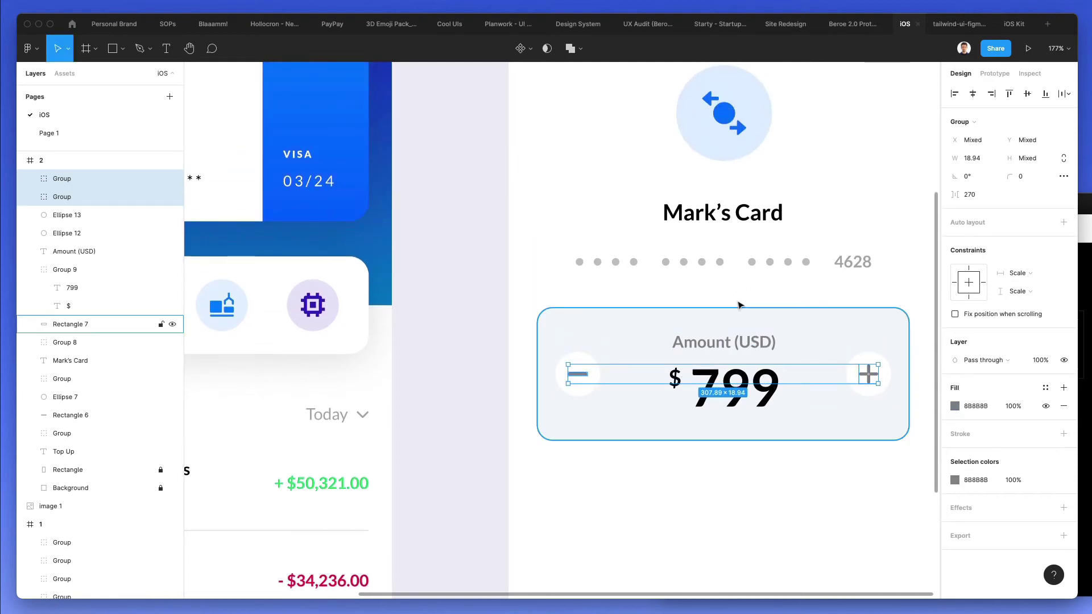
pyautogui.click(736, 280)
pyautogui.scroll(-2, 736, 281)
pyautogui.hscroll(2, 703, 346)
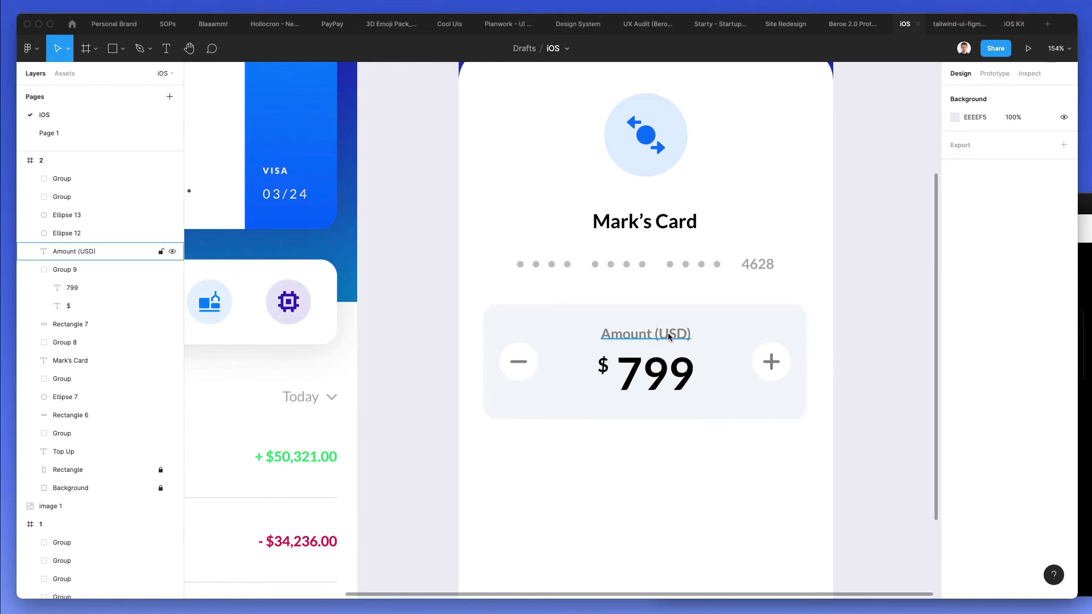
# Make the Amount (USD) label and both icons blue 0175FF, left-aligning the label
pyautogui.click(664, 334)
pyautogui.keyDown('shift'); pyautogui.click(518, 361); pyautogui.keyUp('shift')
pyautogui.keyDown('shift'); pyautogui.click(771, 364); pyautogui.keyUp('shift')
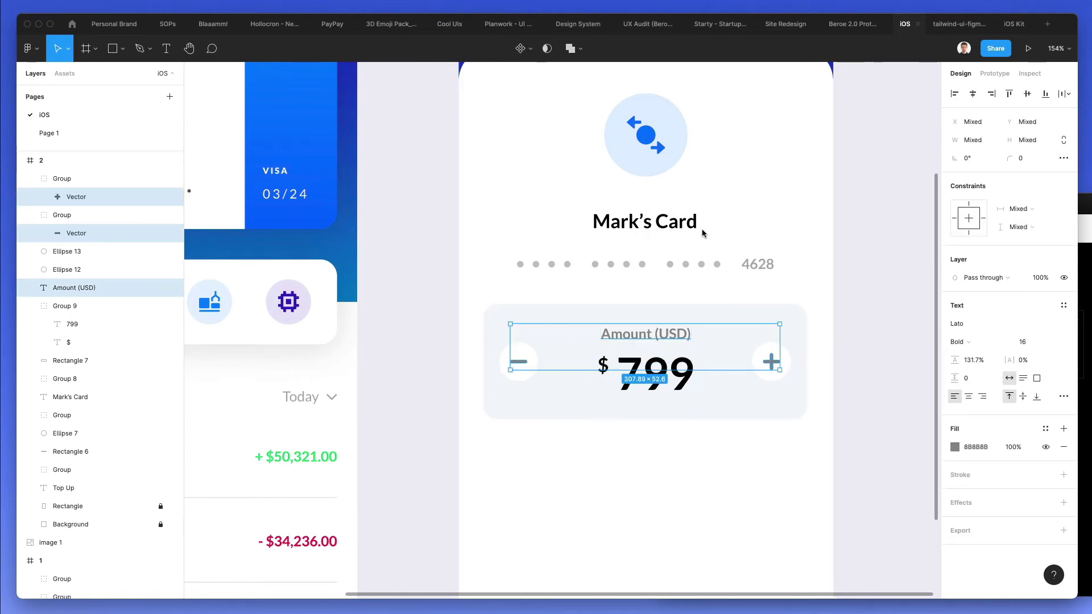
pyautogui.press('i')
pyautogui.click(645, 136)
pyautogui.click(954, 398)
# Select the dollar sign inside the 799 amount
pyautogui.click(789, 460)
pyautogui.keyDown('ctrl'); pyautogui.scroll(-5, 789, 460); pyautogui.keyUp('ctrl')
pyautogui.hscroll(3, 781, 458)
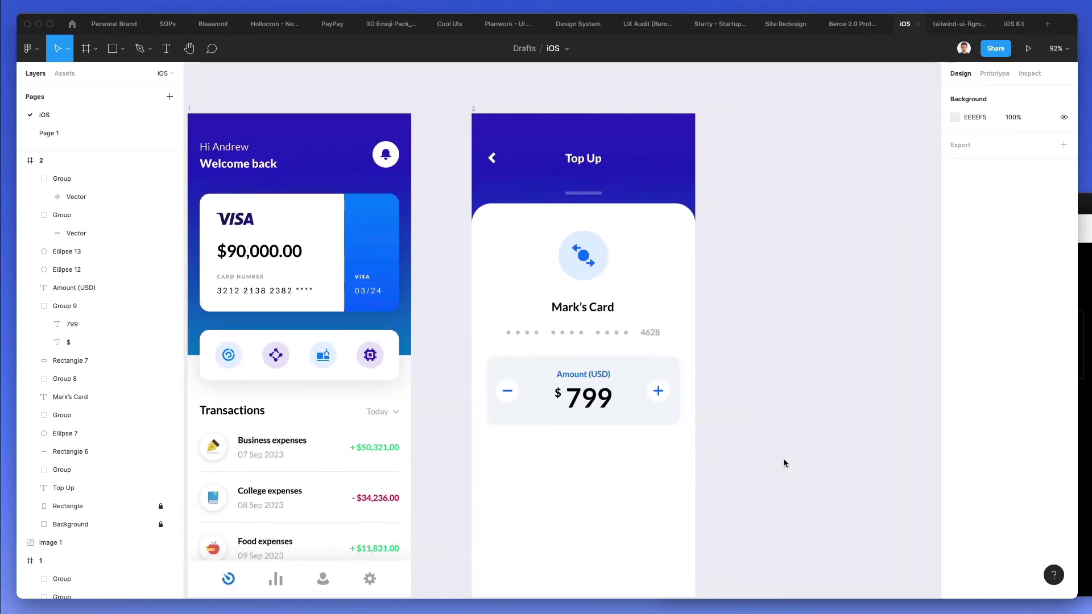
pyautogui.click(572, 406)
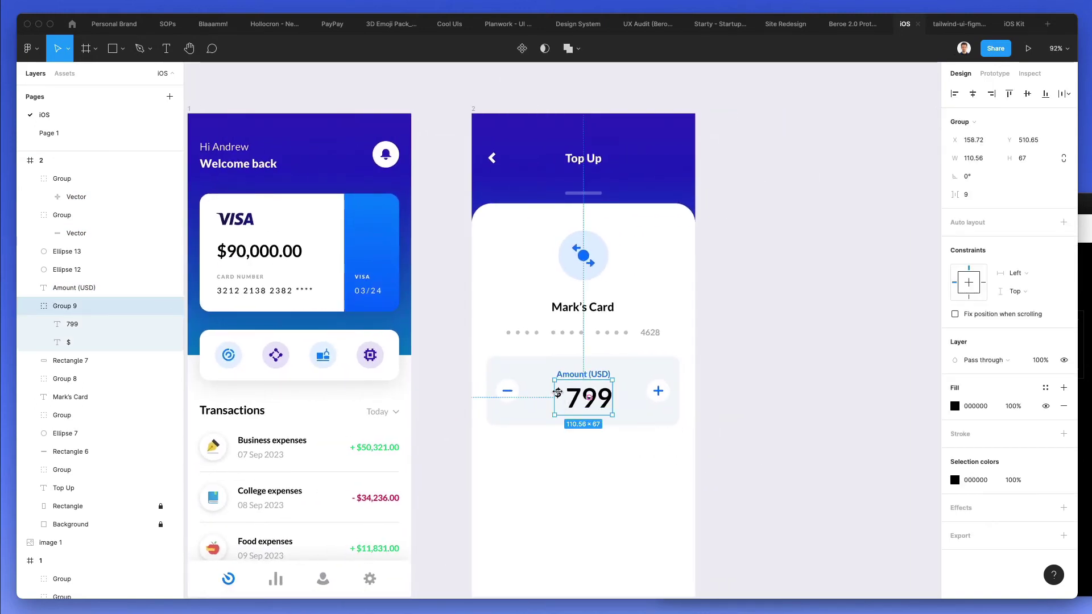
pyautogui.doubleClick(557, 392)
# Set the dollar sign to 50% opacity and move the 799 amount slightly lower
pyautogui.press('5')
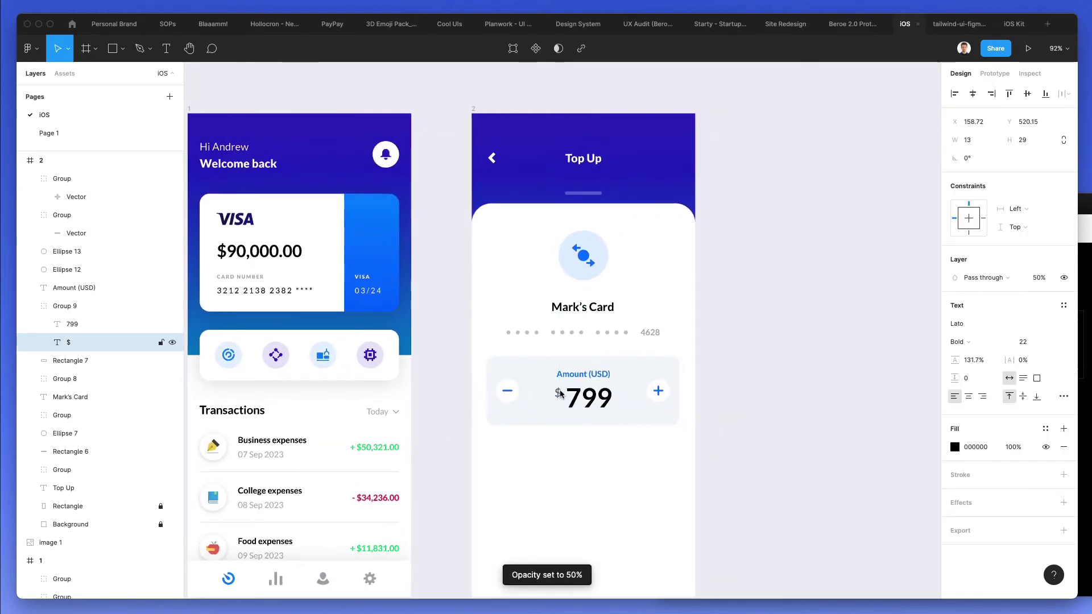
pyautogui.click(588, 401)
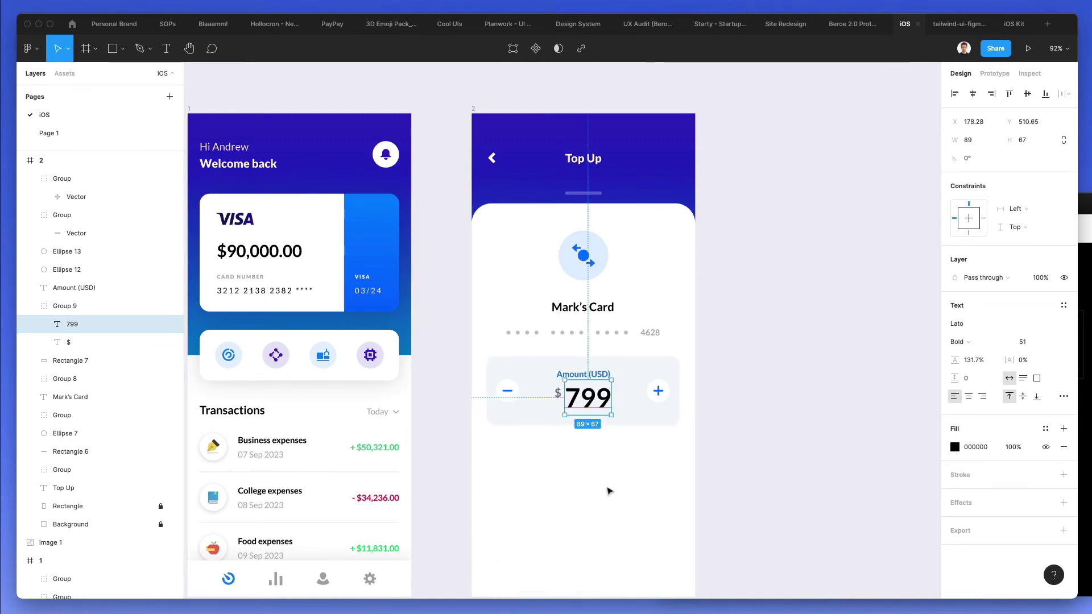
pyautogui.scroll(-2, 581, 466)
pyautogui.click(581, 464)
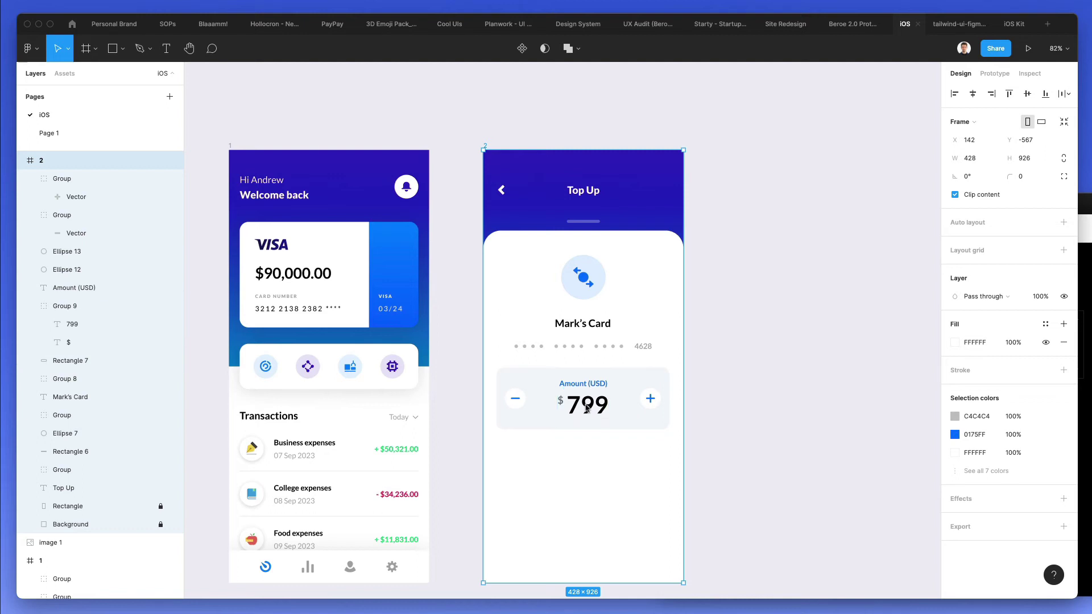
pyautogui.click(588, 407)
pyautogui.moveTo(587, 406); pyautogui.dragTo(588, 409)
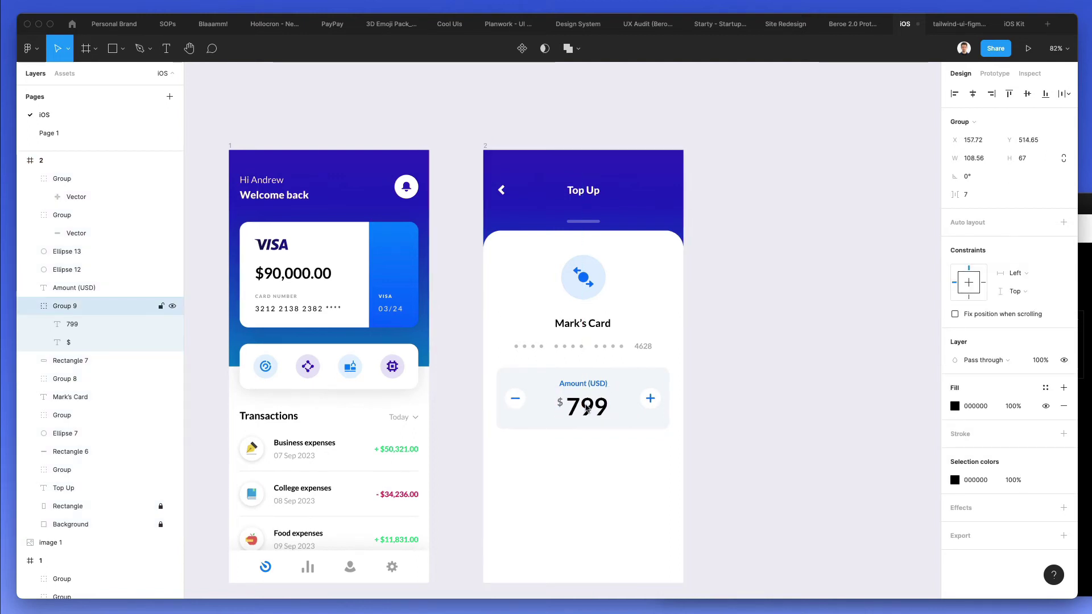
pyautogui.click(620, 465)
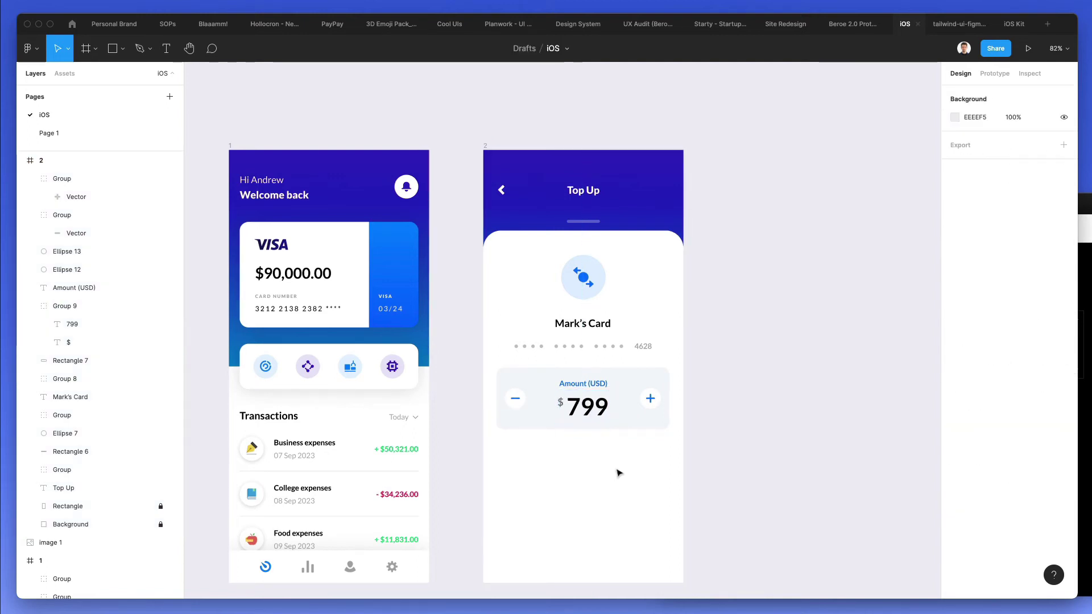
# Recolour the minus and plus icons light grey C4C4C4 from the card number dots
pyautogui.click(647, 429)
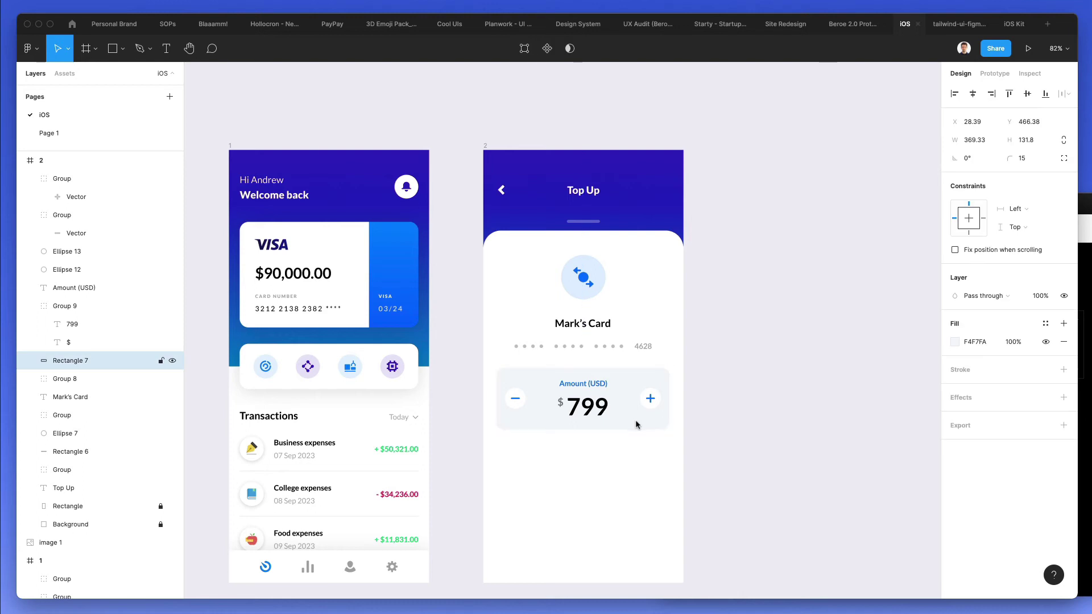
pyautogui.moveTo(674, 449); pyautogui.dragTo(465, 375)
pyautogui.click(630, 462)
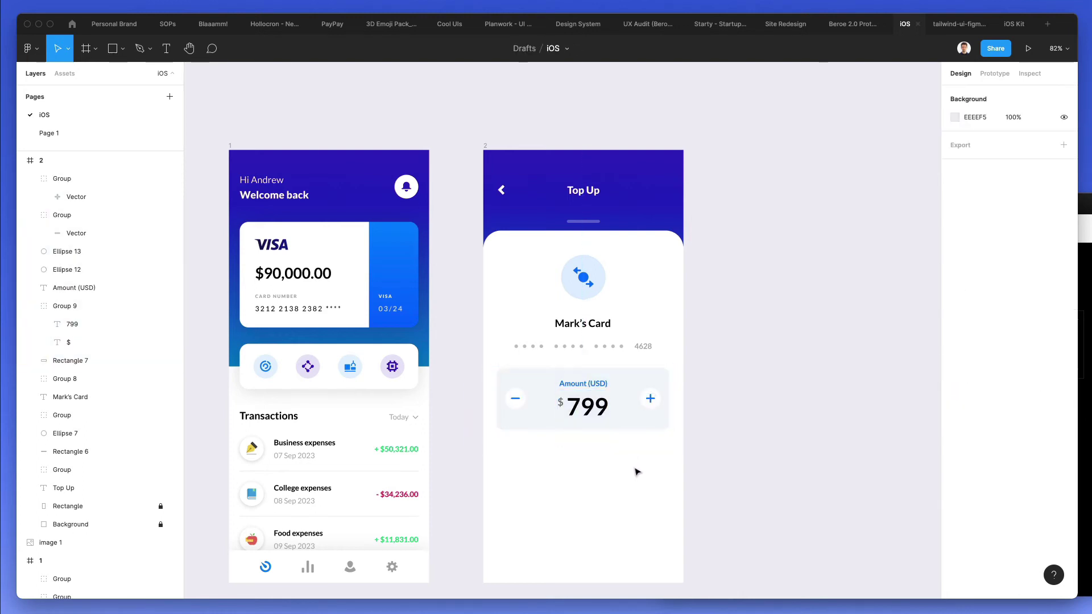
pyautogui.click(652, 401)
pyautogui.keyDown('shift'); pyautogui.click(515, 398); pyautogui.keyUp('shift')
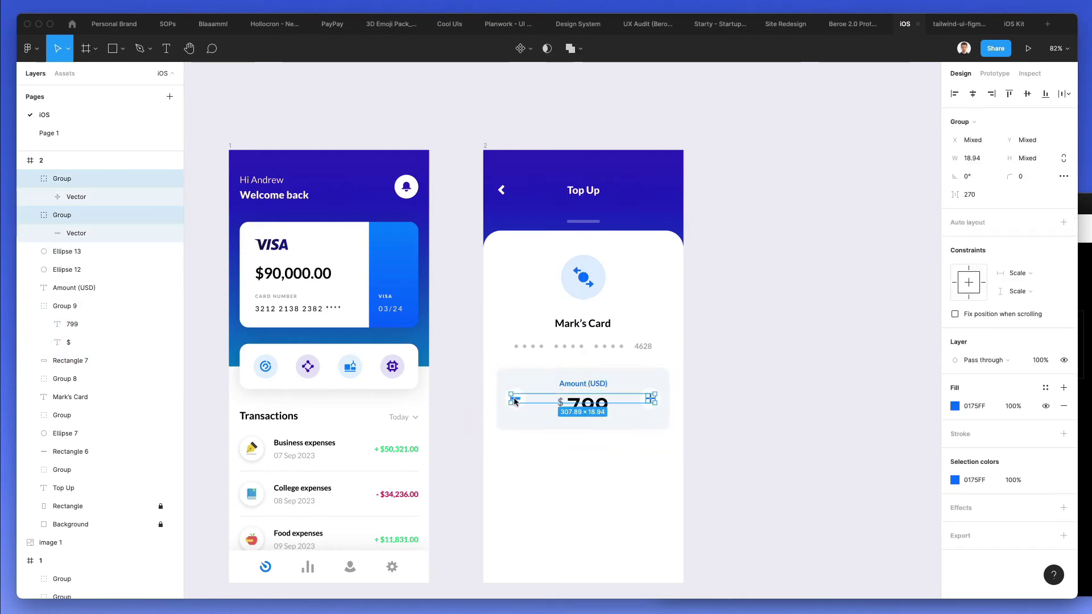
pyautogui.scroll(3, 514, 397)
pyautogui.press('i')
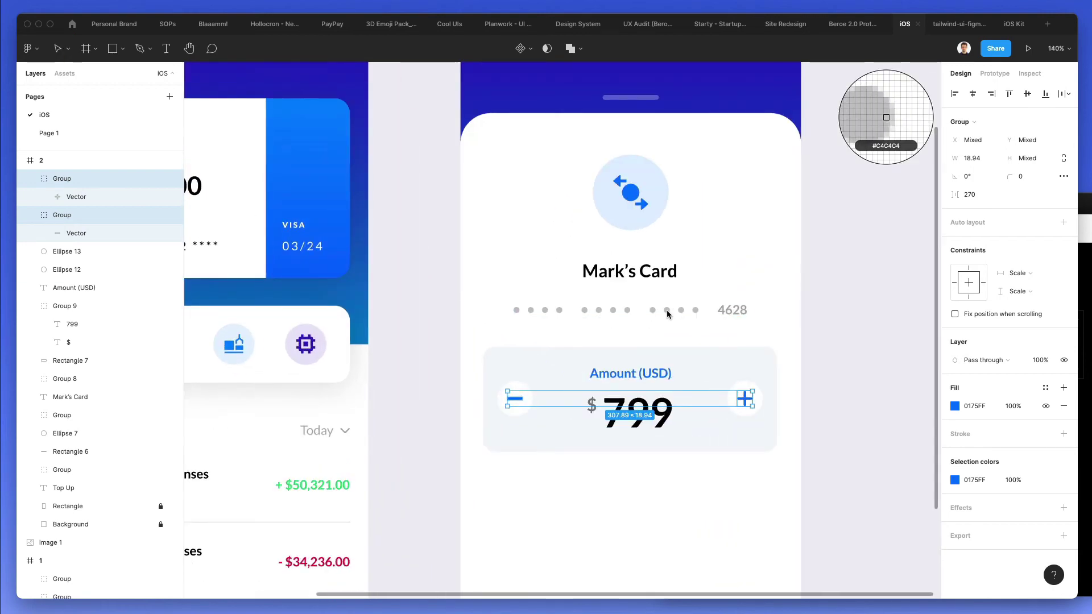
pyautogui.click(668, 313)
pyautogui.click(831, 339)
pyautogui.scroll(-3, 838, 353)
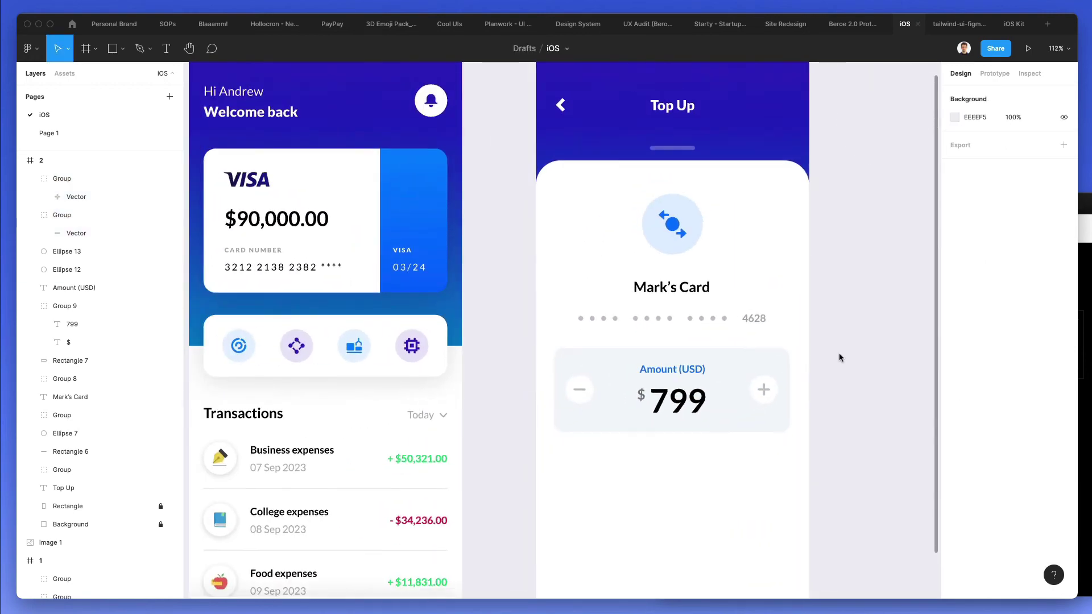
pyautogui.scroll(-2, 829, 360)
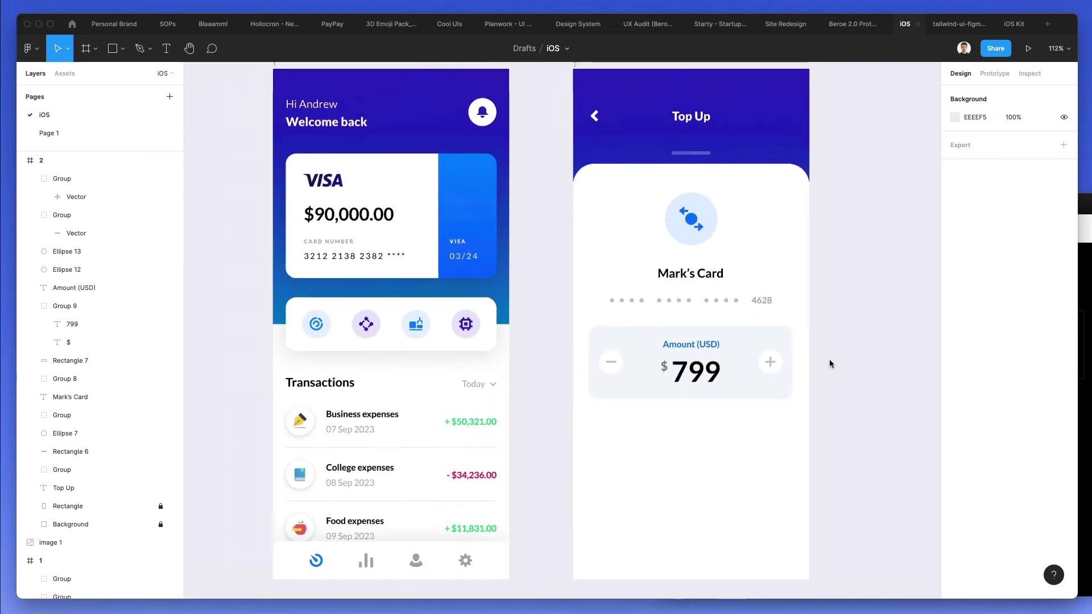
pyautogui.scroll(-2, 845, 357)
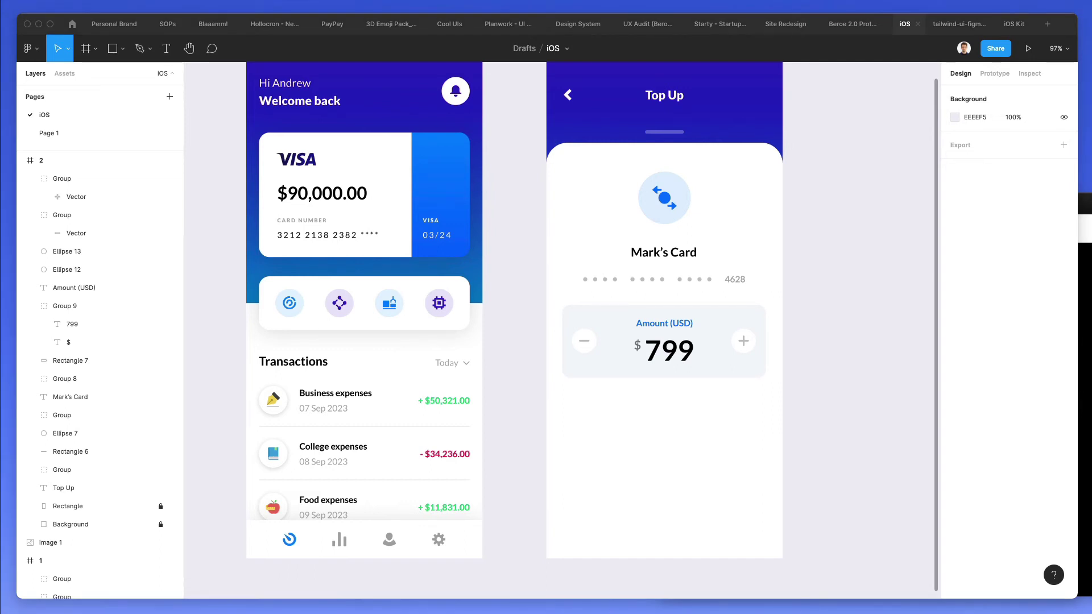
# Search Nucleo for 'visa' in all styles and place the VISA icon below the amount card
pyautogui.hotkey('alt', 'space')
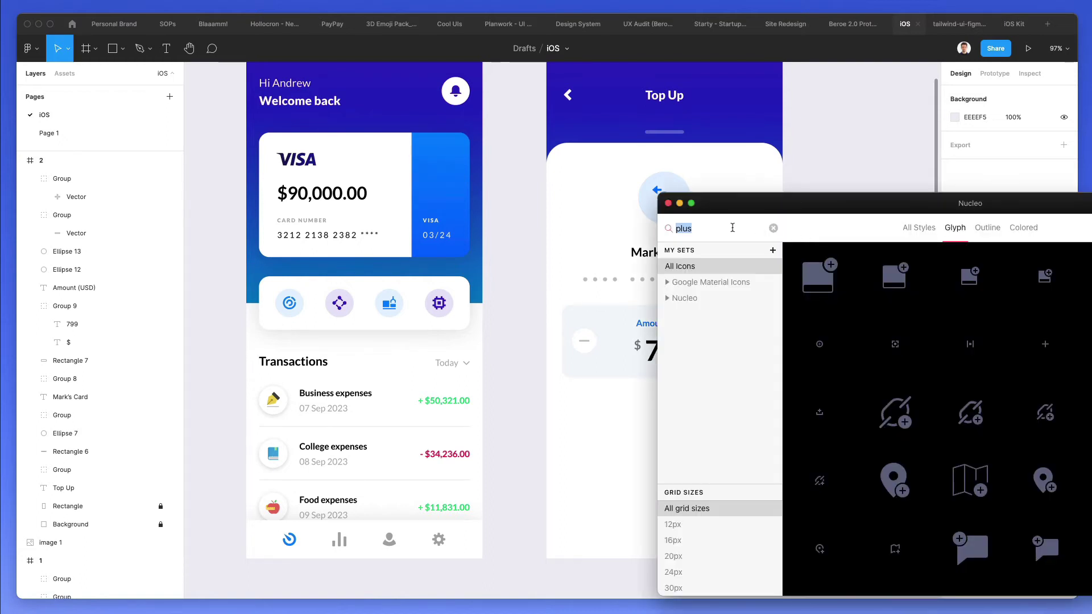
pyautogui.press('BackSpace')
pyautogui.write('visa')
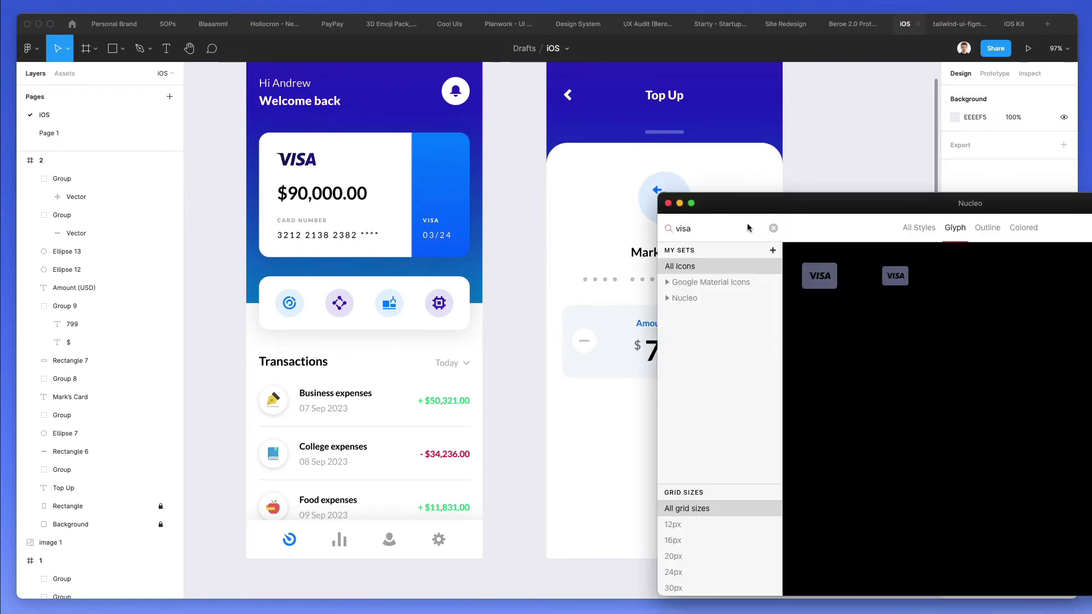
pyautogui.click(919, 227)
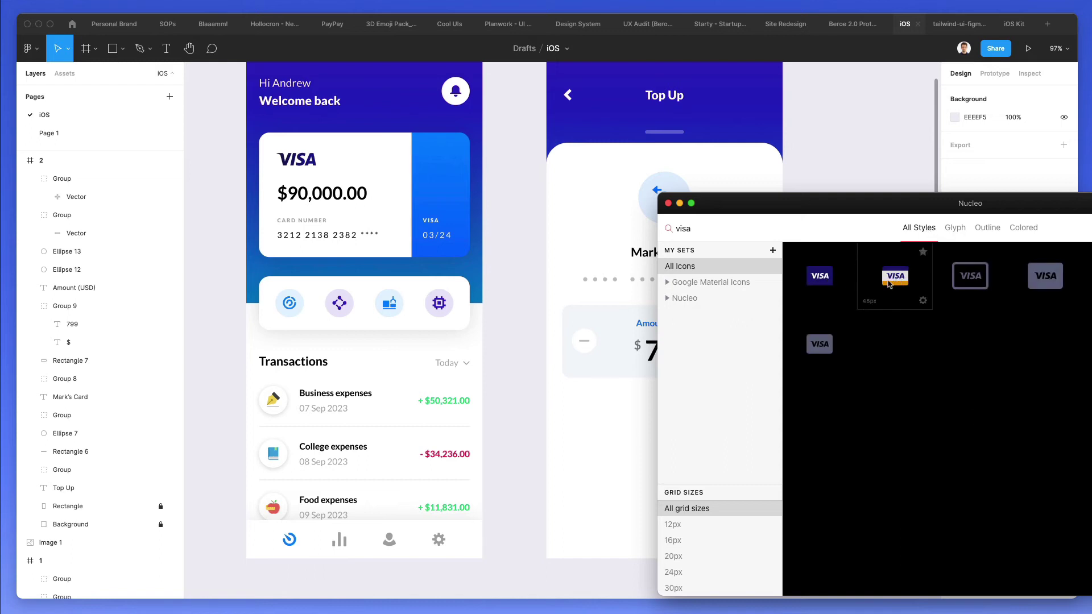
pyautogui.moveTo(824, 278); pyautogui.dragTo(579, 414)
pyautogui.click(665, 424)
# Search 'masterc' and place a Mastercard icon below the VISA icon
pyautogui.press('super+shift+space')
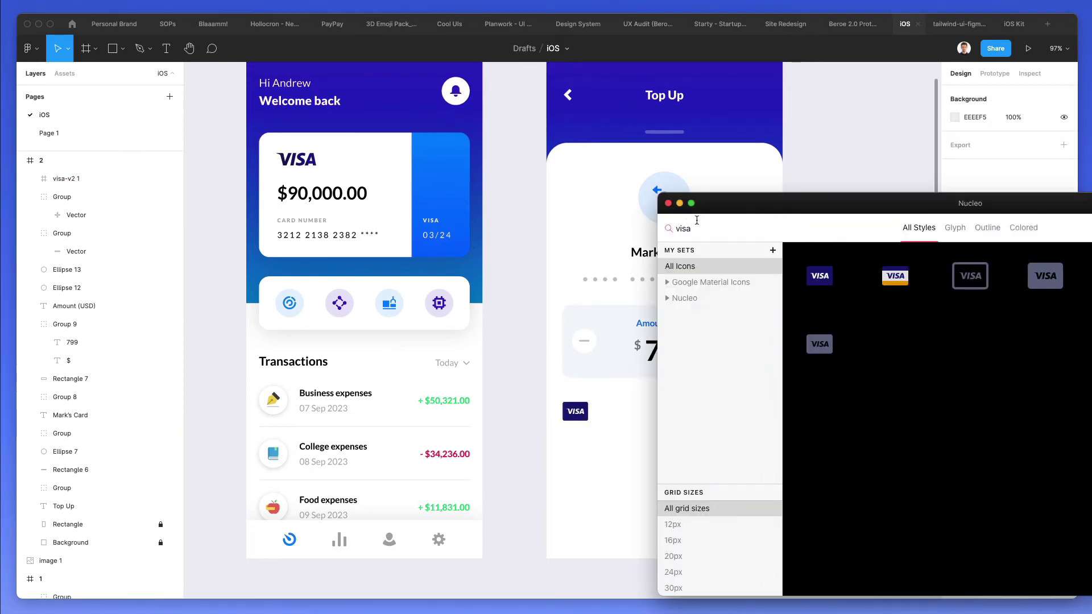
pyautogui.press('super+a')
pyautogui.write('masterc')
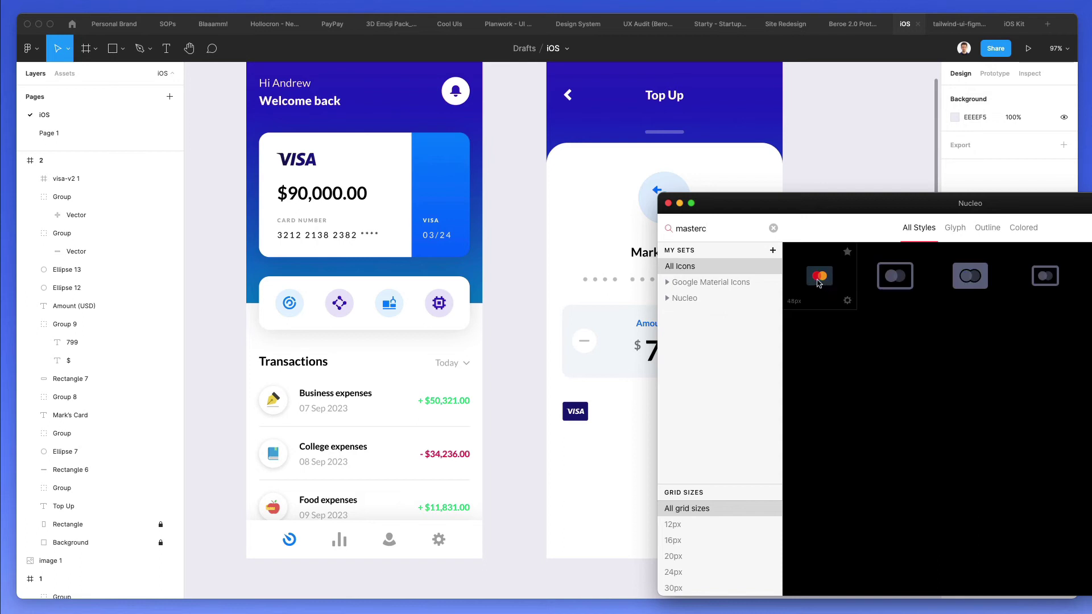
pyautogui.moveTo(820, 279); pyautogui.dragTo(575, 447)
# Copy the Business expenses text and 07 Sep 2023 date beside the card icons
pyautogui.click(603, 438)
pyautogui.moveTo(557, 400); pyautogui.dragTo(584, 455)
pyautogui.click(630, 461)
pyautogui.click(614, 421)
pyautogui.click(331, 398)
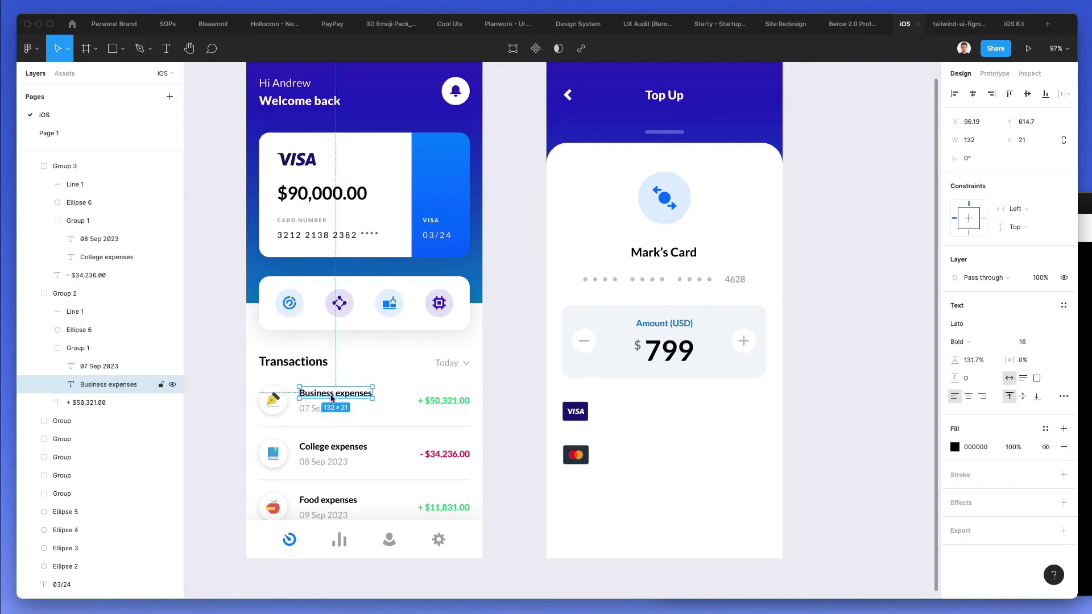
pyautogui.keyDown('shift'); pyautogui.click(327, 418); pyautogui.keyUp('shift')
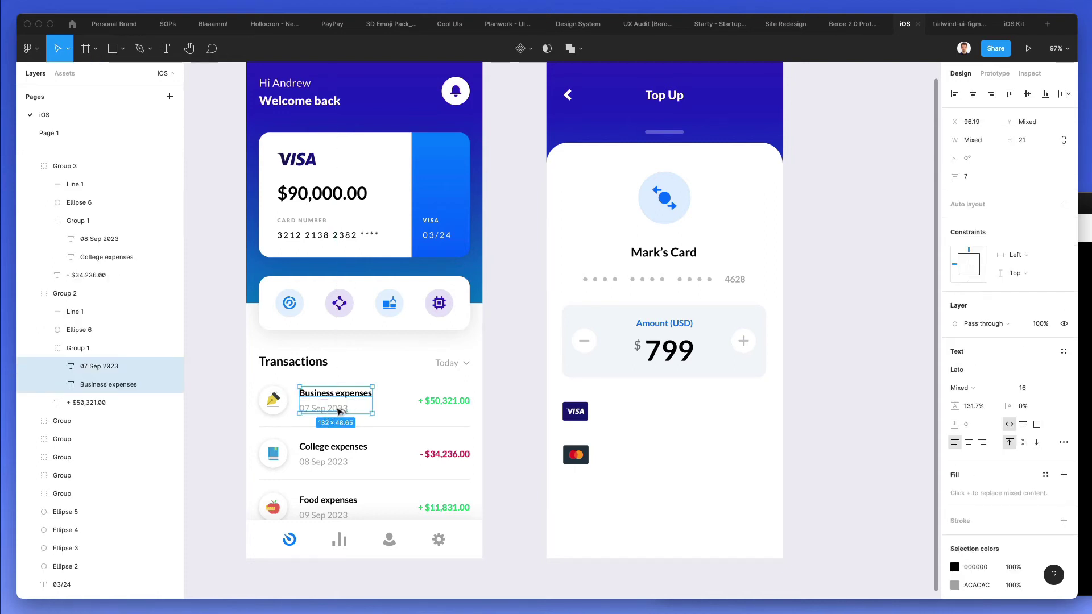
pyautogui.moveTo(341, 410); pyautogui.dragTo(628, 419)
pyautogui.click(683, 427)
# Relabel the copied text 'Debit' and duplicate it onto the Mastercard row
pyautogui.doubleClick(627, 415)
pyautogui.write('Debit')
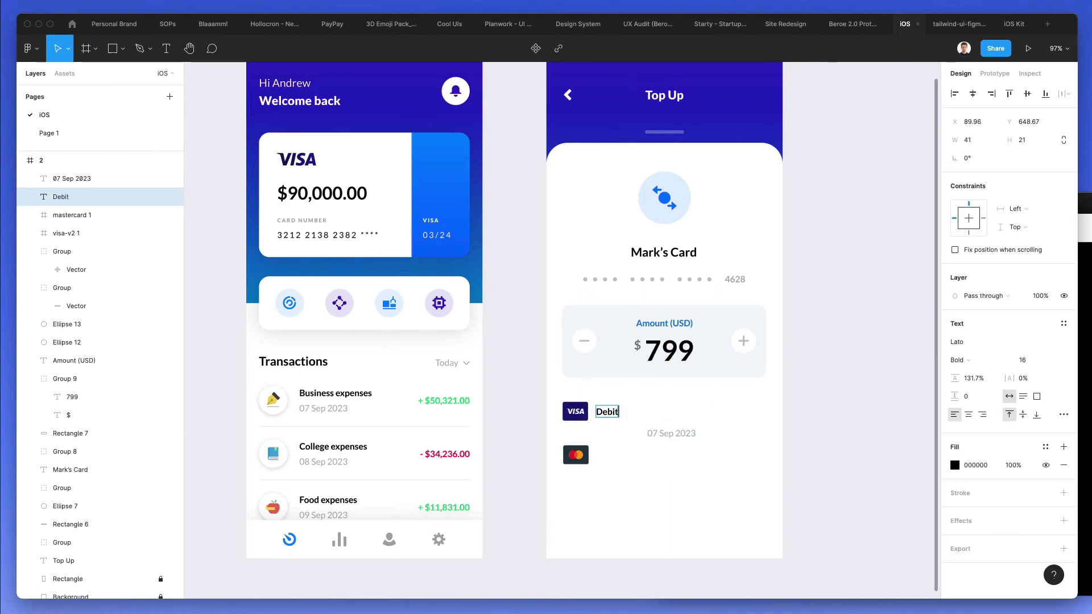
pyautogui.press('Escape')
pyautogui.press('Up')
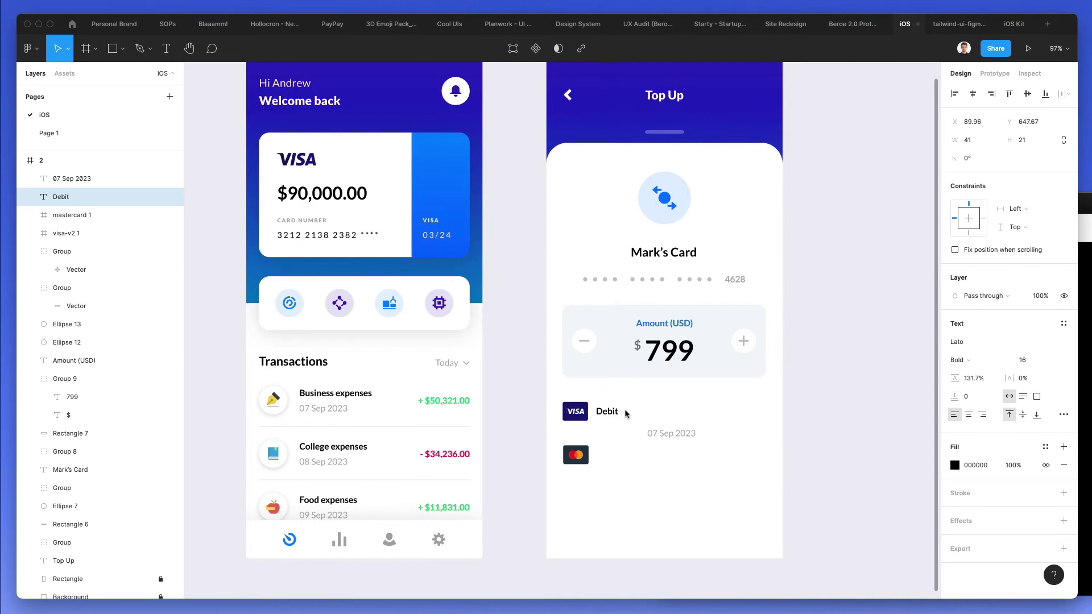
pyautogui.moveTo(609, 412); pyautogui.dragTo(608, 460)
# Move the date text to the Visa row's right and change it to $8,451
pyautogui.moveTo(668, 434); pyautogui.dragTo(712, 410)
pyautogui.doubleClick(712, 410)
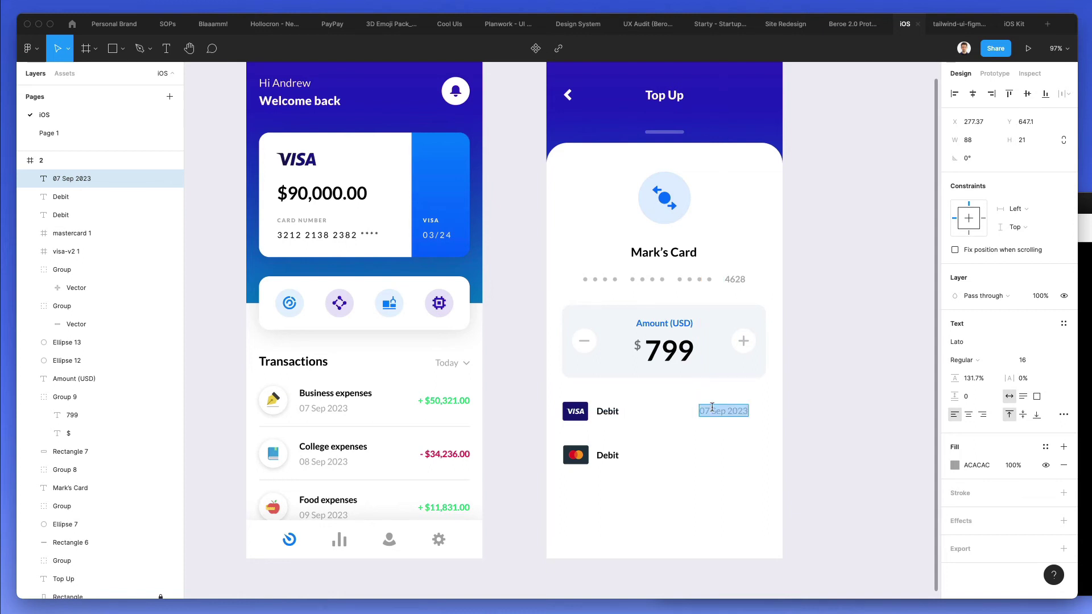
pyautogui.write('$8,451')
# Copy the Today chevron beside the $8,451 amount and group the two
pyautogui.click(719, 453)
pyautogui.hscroll(2, 722, 222)
pyautogui.scroll(2, 721, 222)
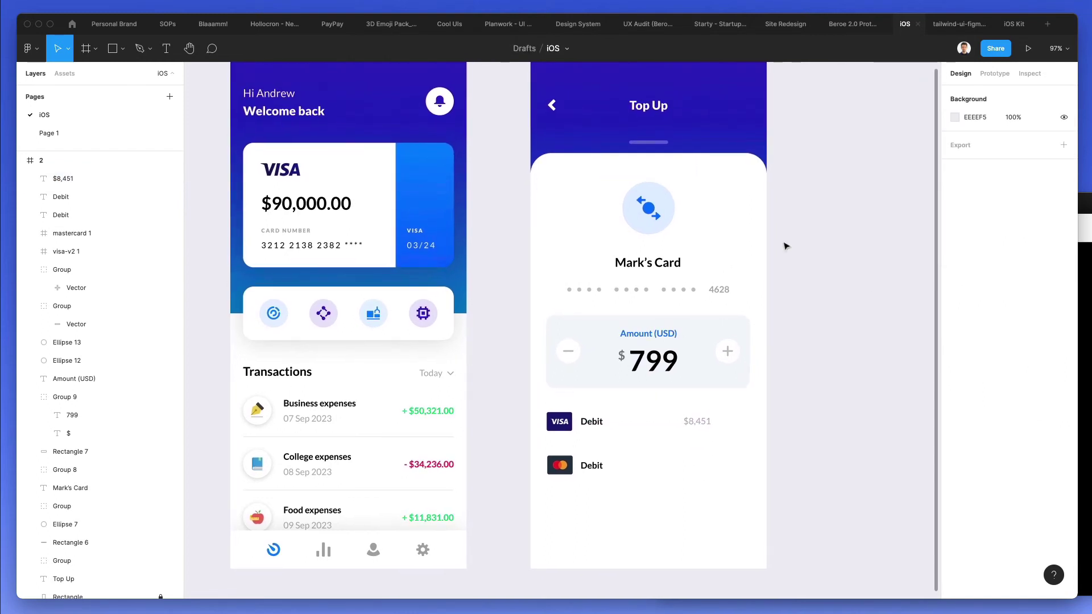
pyautogui.moveTo(448, 376); pyautogui.dragTo(723, 421)
pyautogui.press('Up')
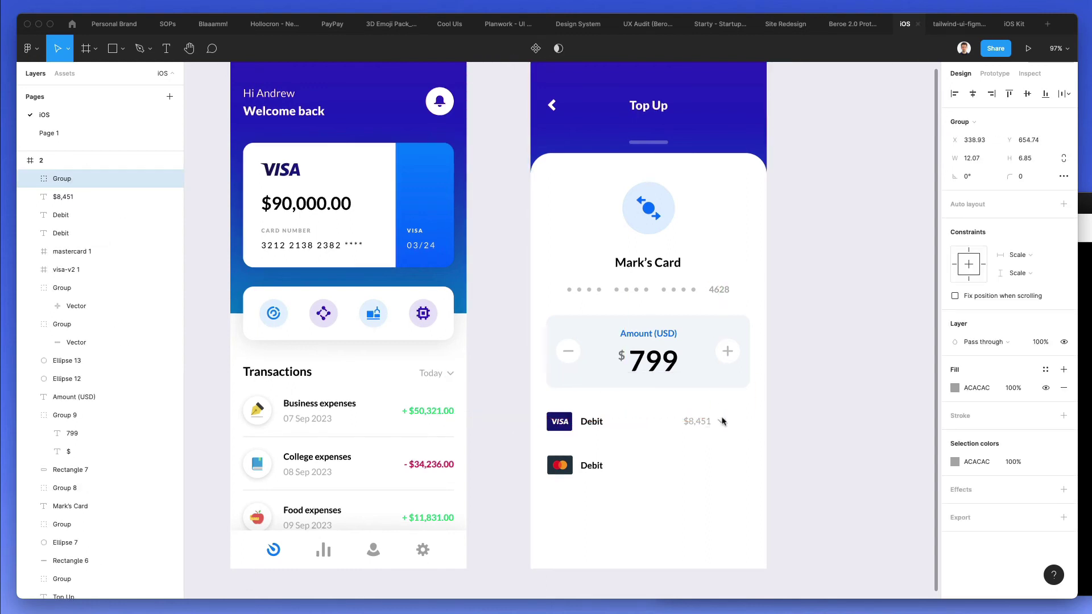
pyautogui.keyDown('shift'); pyautogui.click(697, 422); pyautogui.keyUp('shift')
pyautogui.hotkey('shift', 'Left')
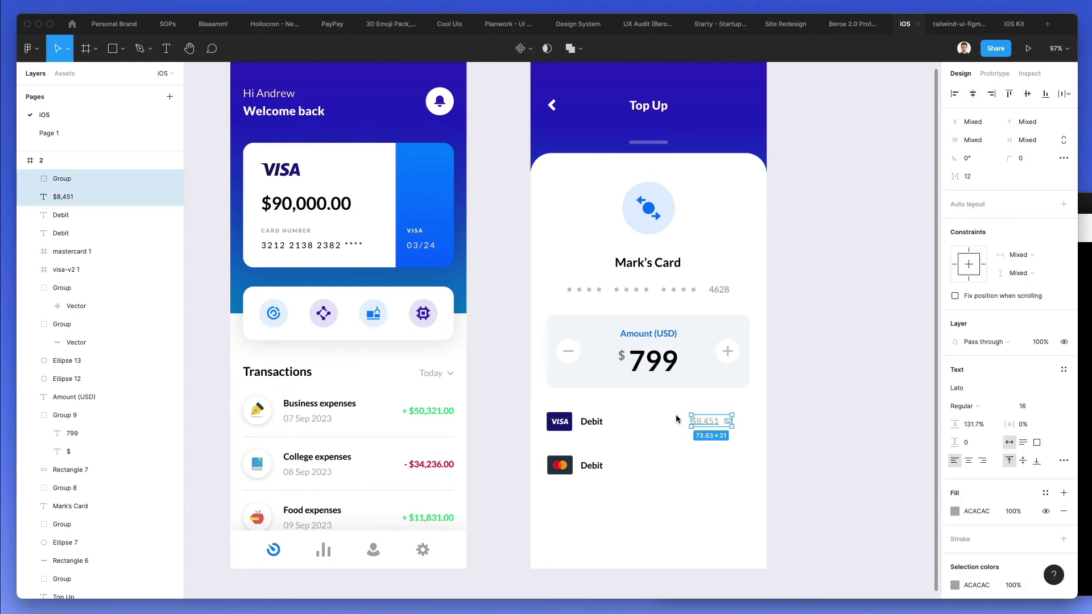
pyautogui.hotkey('ctrl', 'g')
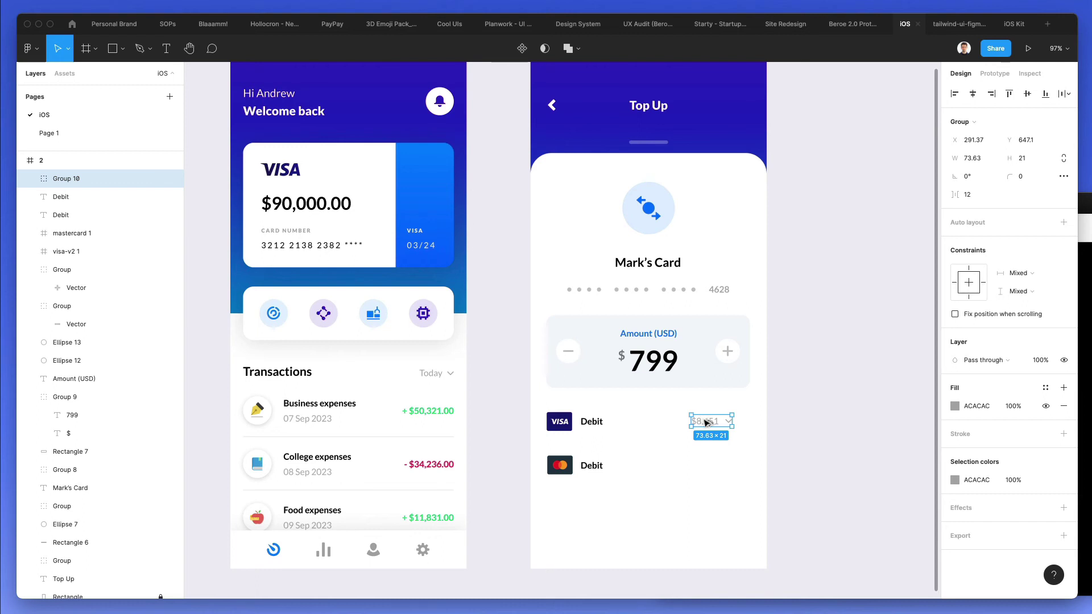
# Duplicate the $8,451 amount group onto the Mastercard row
pyautogui.moveTo(701, 420); pyautogui.dragTo(701, 466)
pyautogui.click(675, 441)
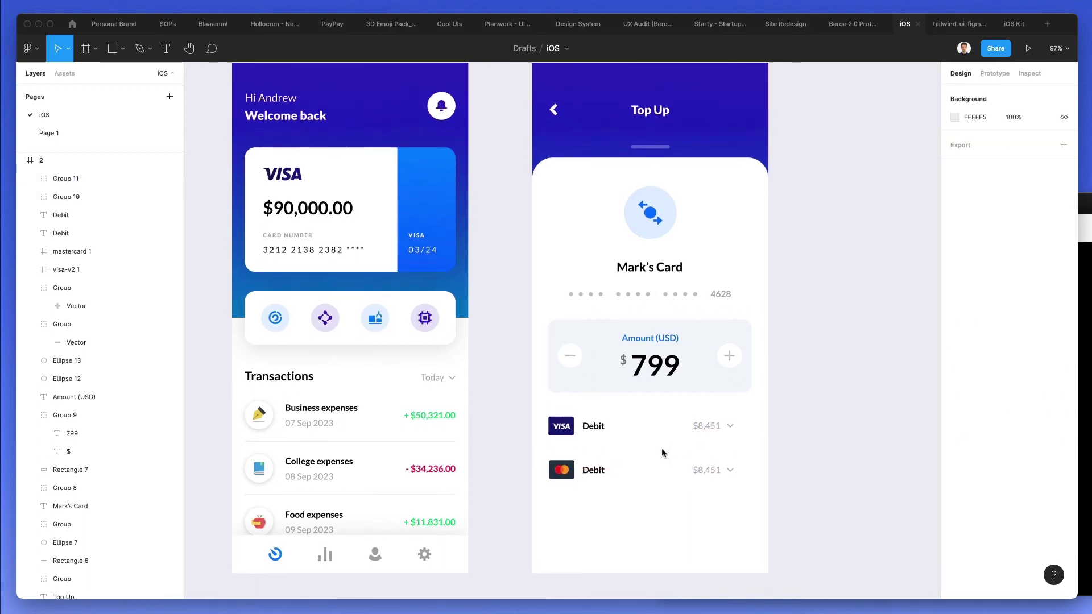
pyautogui.hscroll(3, 662, 452)
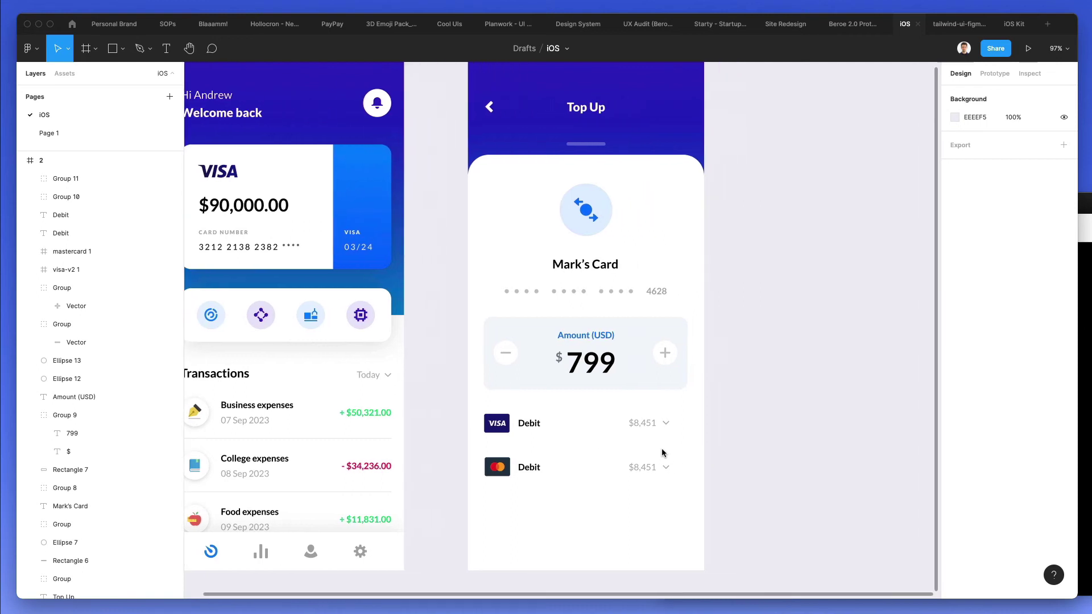
pyautogui.click(639, 466)
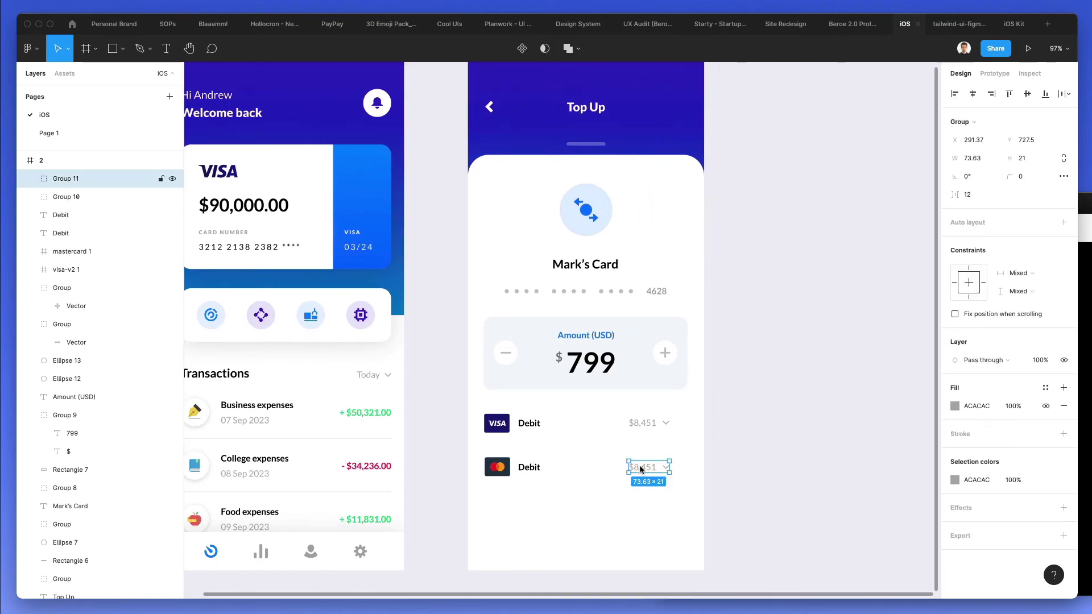
pyautogui.press('Up')
pyautogui.press('Up')
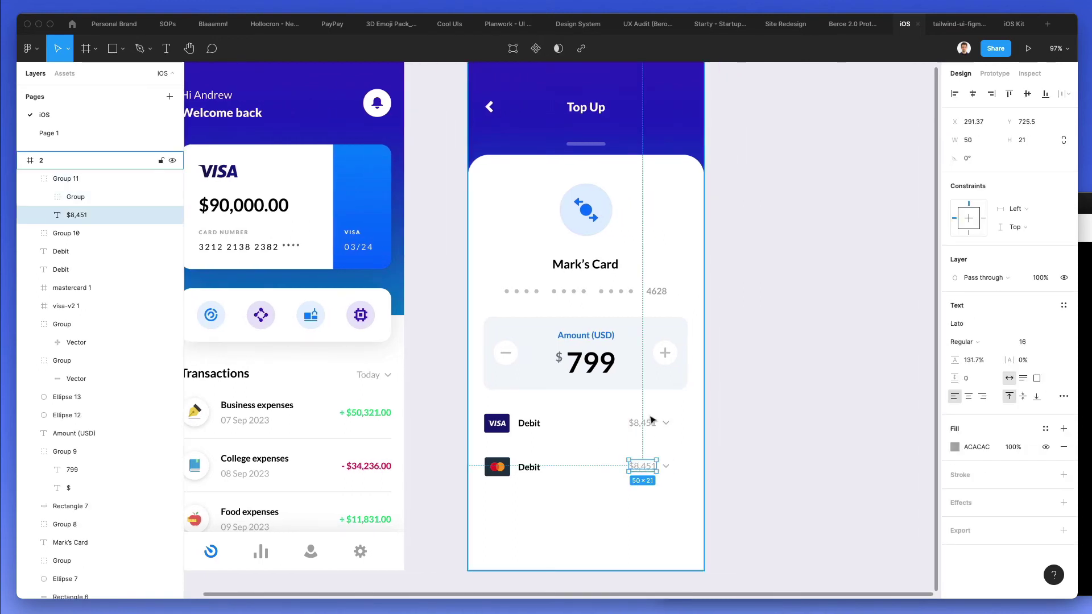
# Apply the green + $50,321.00 text style to both card-row amounts
pyautogui.keyDown('super'); pyautogui.click(366, 418); pyautogui.keyUp('super')
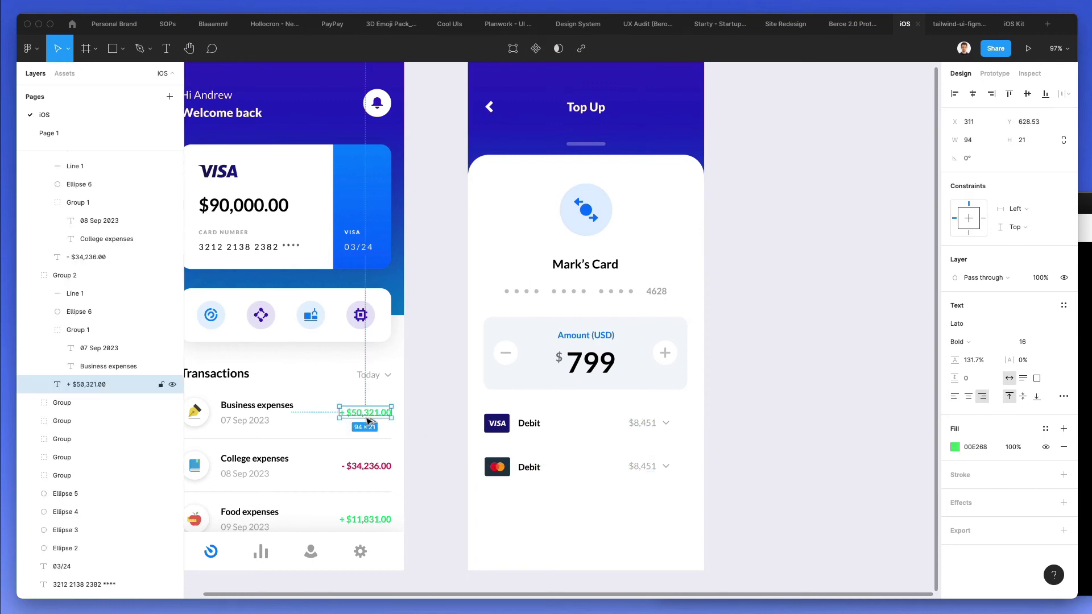
pyautogui.keyDown('super'); pyautogui.click(638, 423); pyautogui.keyUp('super')
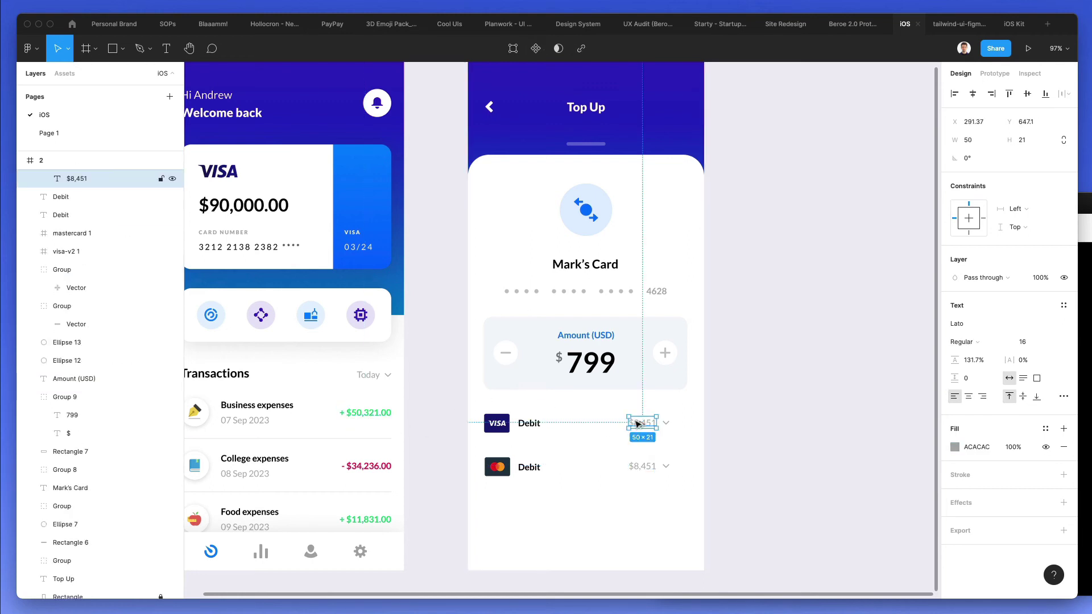
pyautogui.hotkey('ctrl', 'alt', 'v')
pyautogui.keyDown('super'); pyautogui.click(649, 472); pyautogui.keyUp('super')
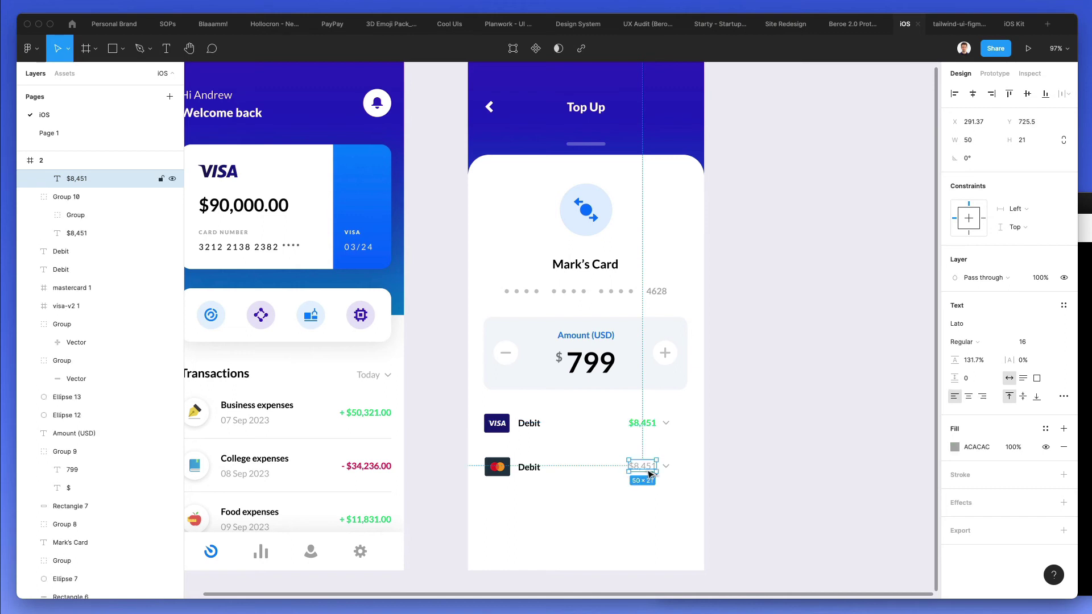
pyautogui.hotkey('ctrl', 'alt', 'v')
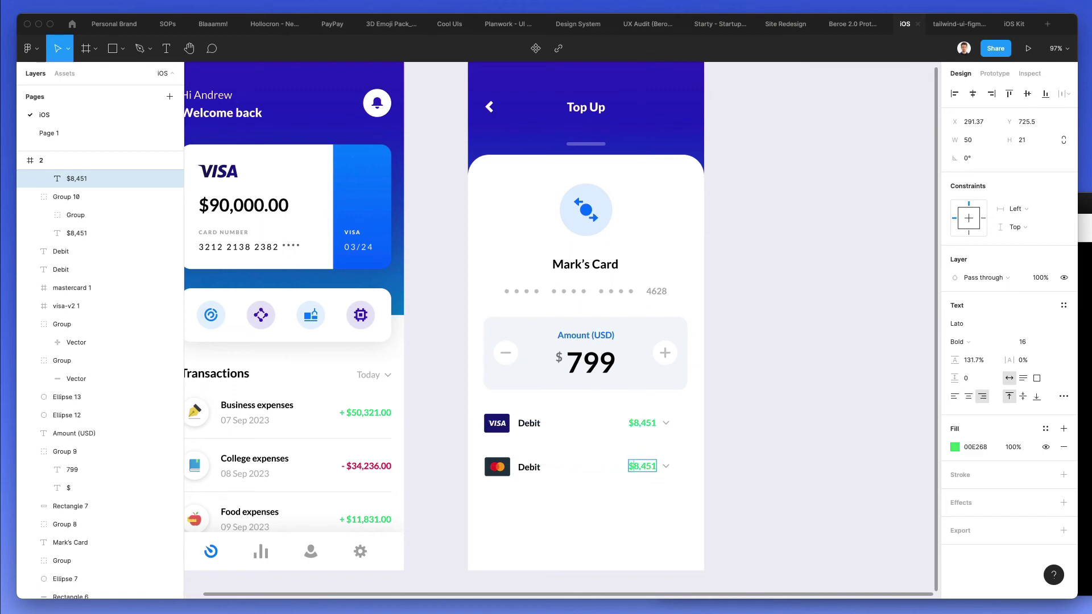
# Change the Mastercard amount to $5,174 and shift both amounts 11 px right
pyautogui.hotkey('shift', 'Right')
pyautogui.hotkey('shift', 'Right')
pyautogui.hotkey('shift', 'Right')
pyautogui.write('174')
pyautogui.click(705, 443)
pyautogui.moveTo(683, 424); pyautogui.dragTo(600, 497)
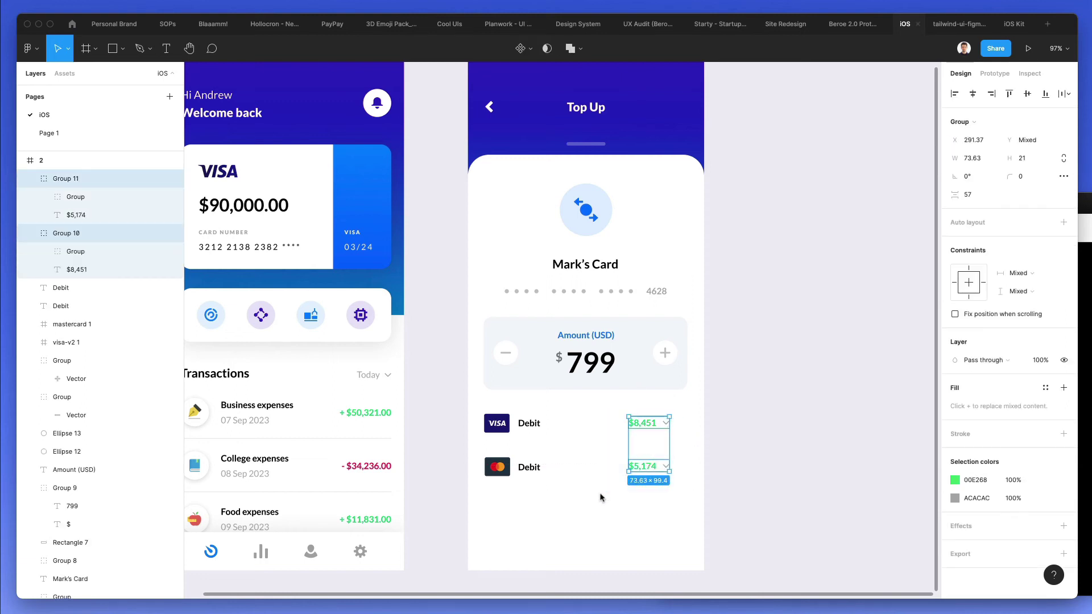
pyautogui.hotkey('shift', 'Right')
pyautogui.press('Right')
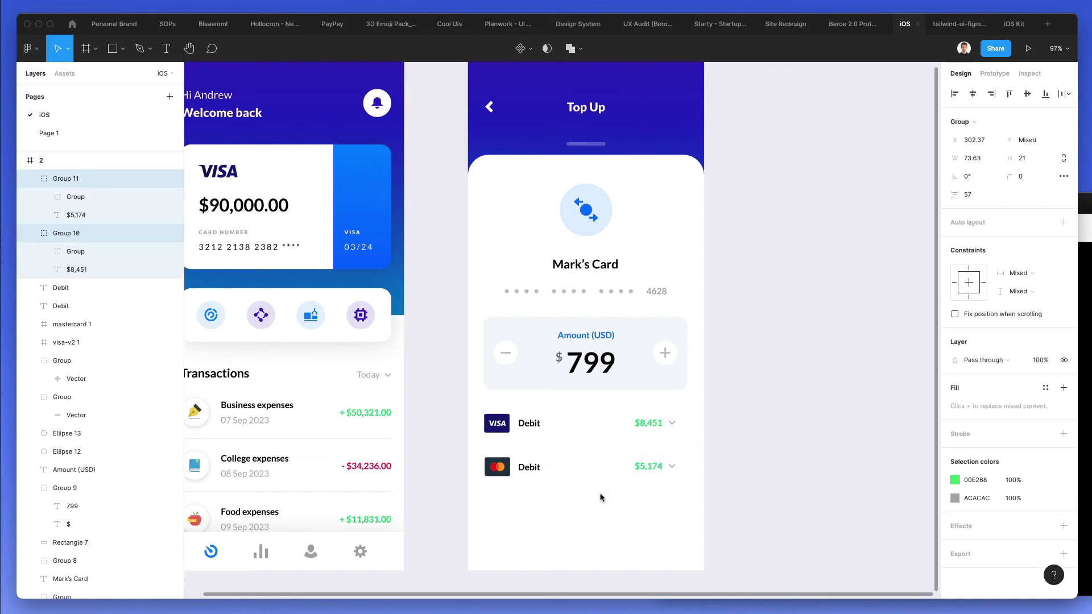
# Place a shortened copy of the Business expenses divider between the two card rows
pyautogui.click(600, 497)
pyautogui.click(302, 440)
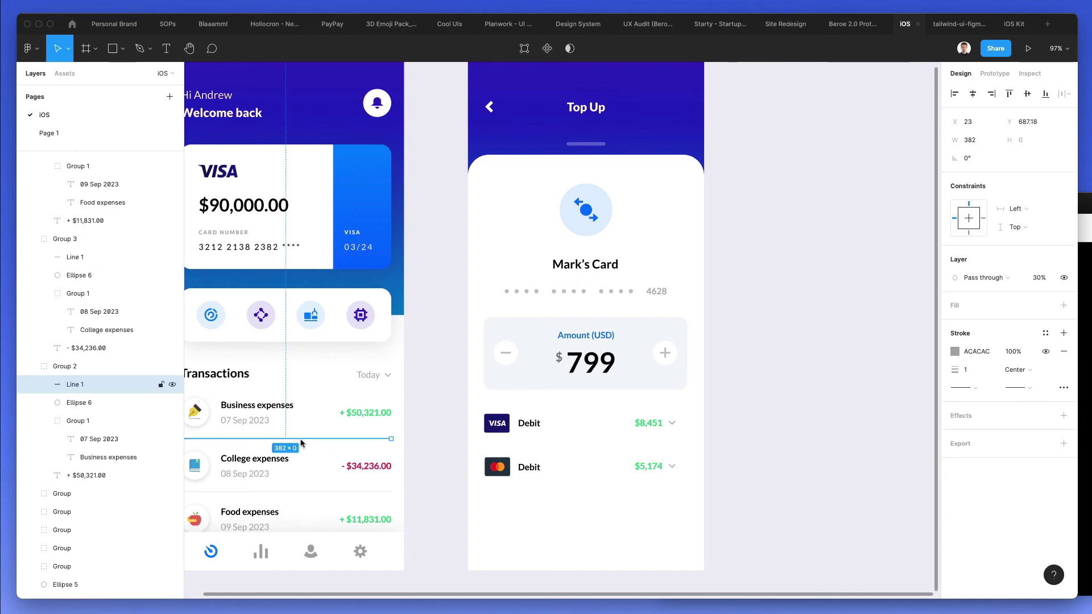
pyautogui.moveTo(301, 442); pyautogui.dragTo(609, 450)
pyautogui.press('Left')
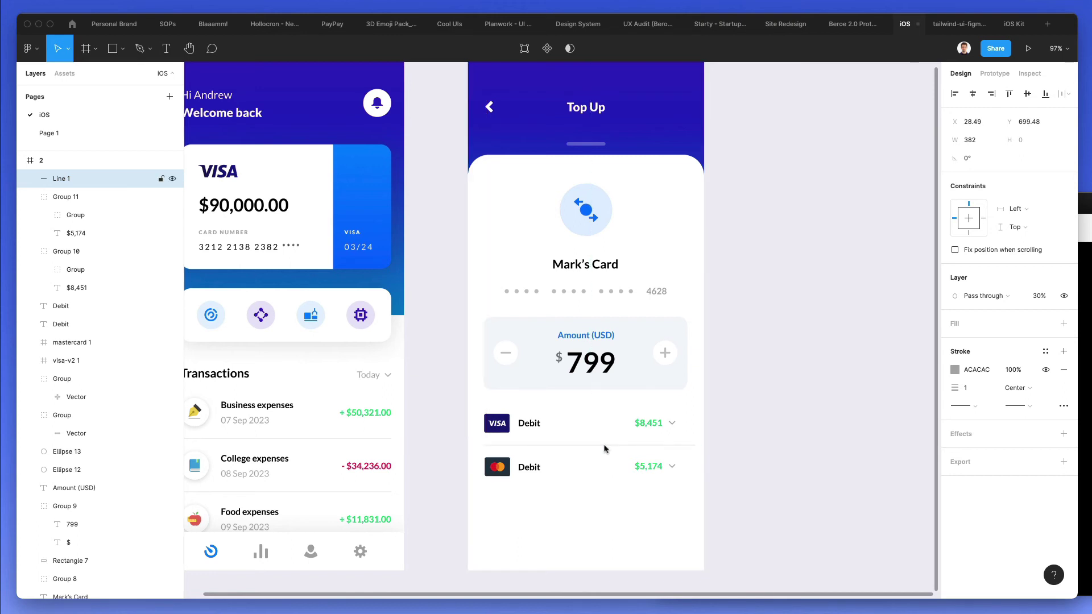
pyautogui.moveTo(694, 446); pyautogui.dragTo(684, 446)
pyautogui.click(734, 456)
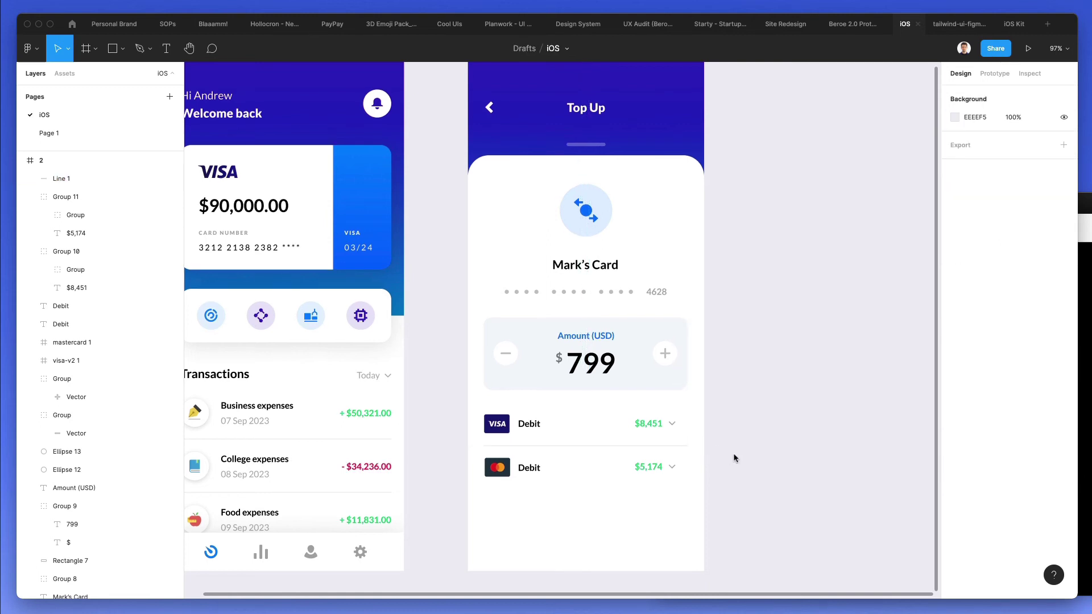
# Relabel the Mastercard row's Debit text to 'Credit Card'
pyautogui.hotkey('shift', '1')
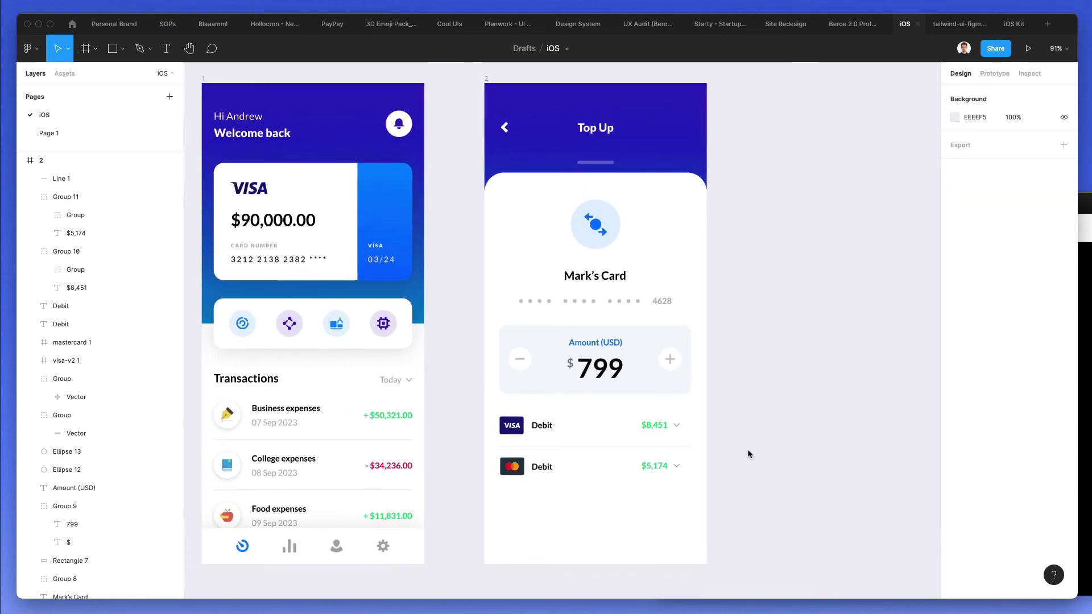
pyautogui.click(567, 467)
pyautogui.click(535, 470)
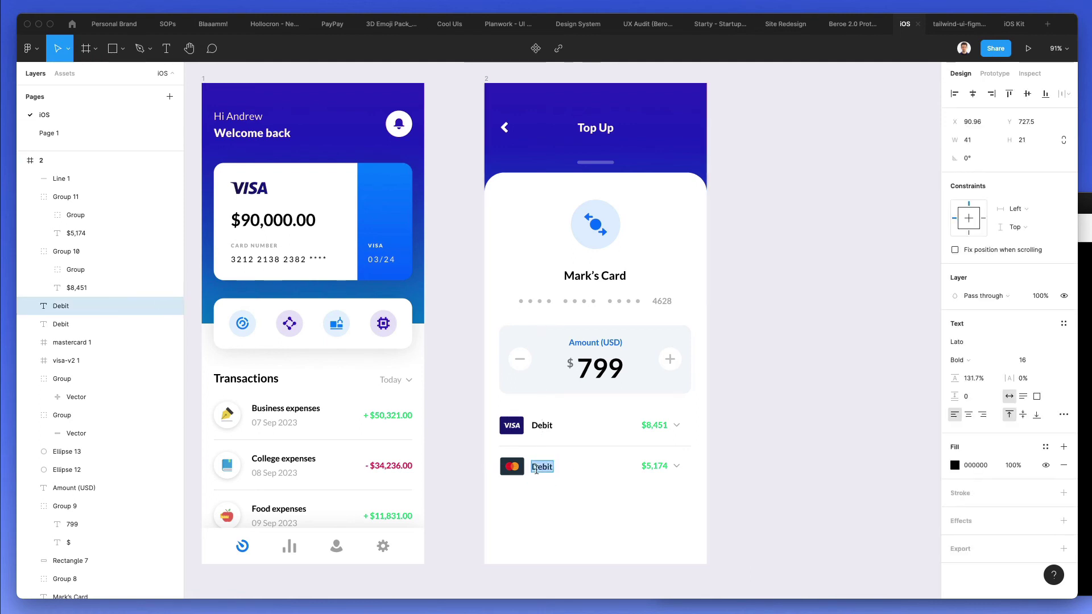
pyautogui.write('Credit')
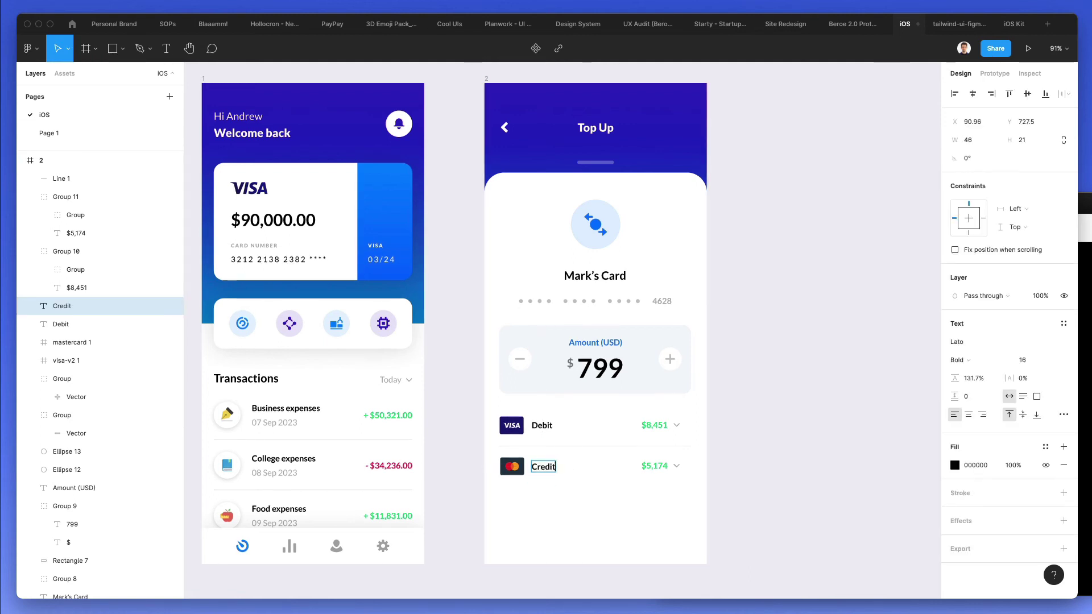
pyautogui.write(' Card')
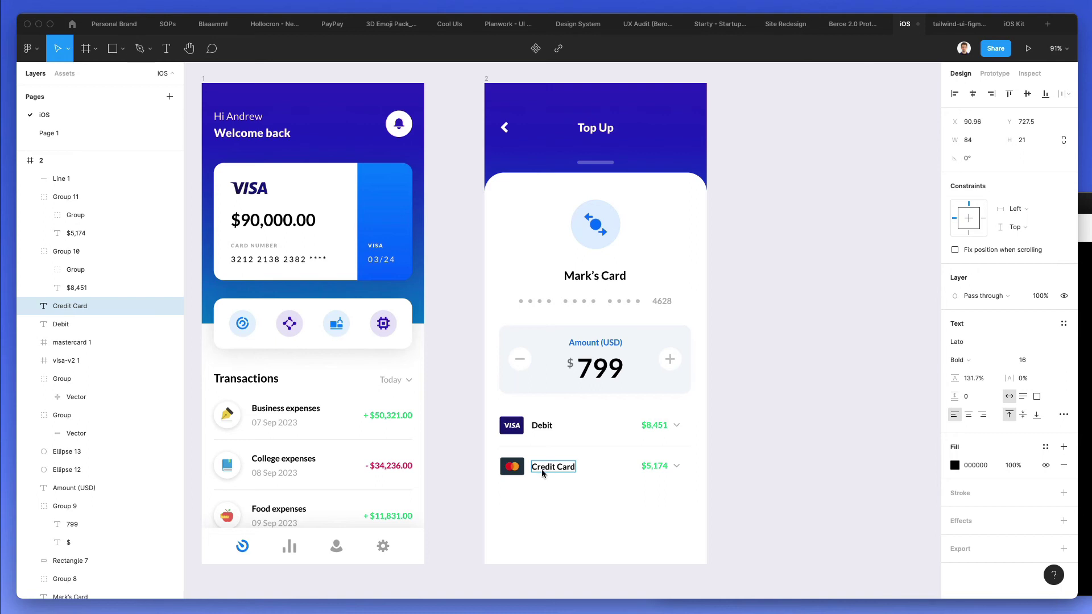
pyautogui.click(563, 508)
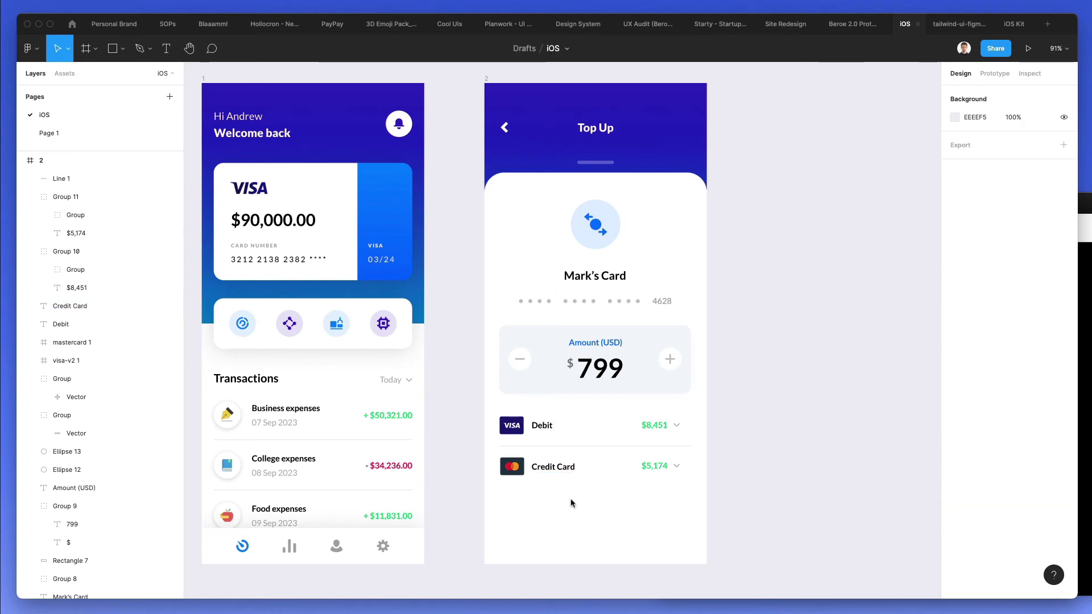
# Darken the fill of the five green amounts, including $8,451, $5,174 and + $50,321.00, from 00E268 to 00CC5E
pyautogui.click(648, 427)
pyautogui.keyDown('shift'); pyautogui.click(653, 467); pyautogui.keyUp('shift')
pyautogui.keyDown('shift'); pyautogui.click(388, 415); pyautogui.keyUp('shift')
pyautogui.keyDown('shift'); pyautogui.click(399, 466); pyautogui.keyUp('shift')
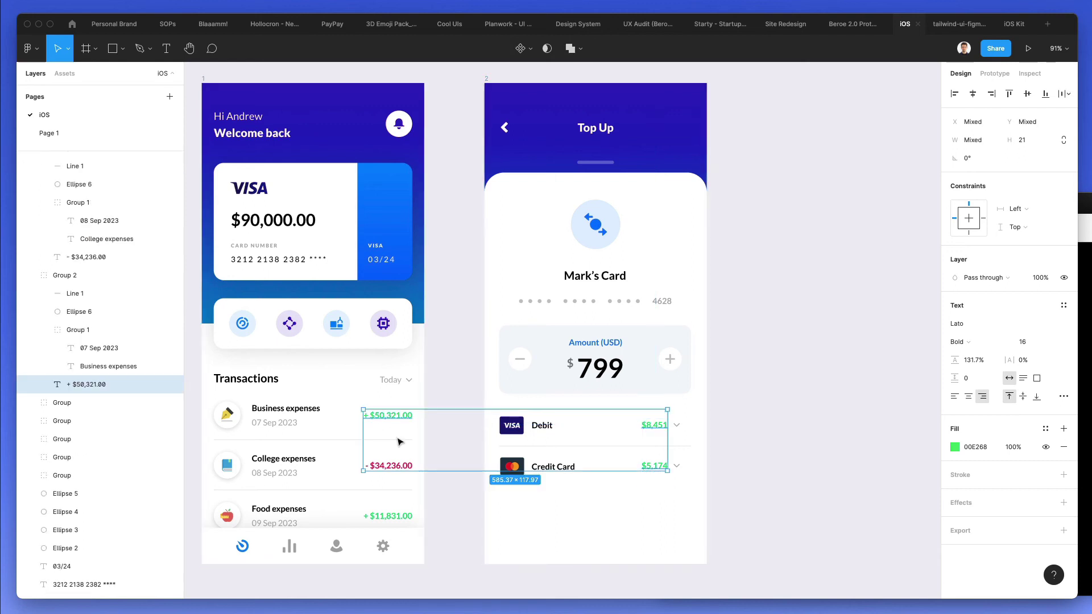
pyautogui.keyDown('shift'); pyautogui.click(388, 517); pyautogui.keyUp('shift')
pyautogui.click(955, 447)
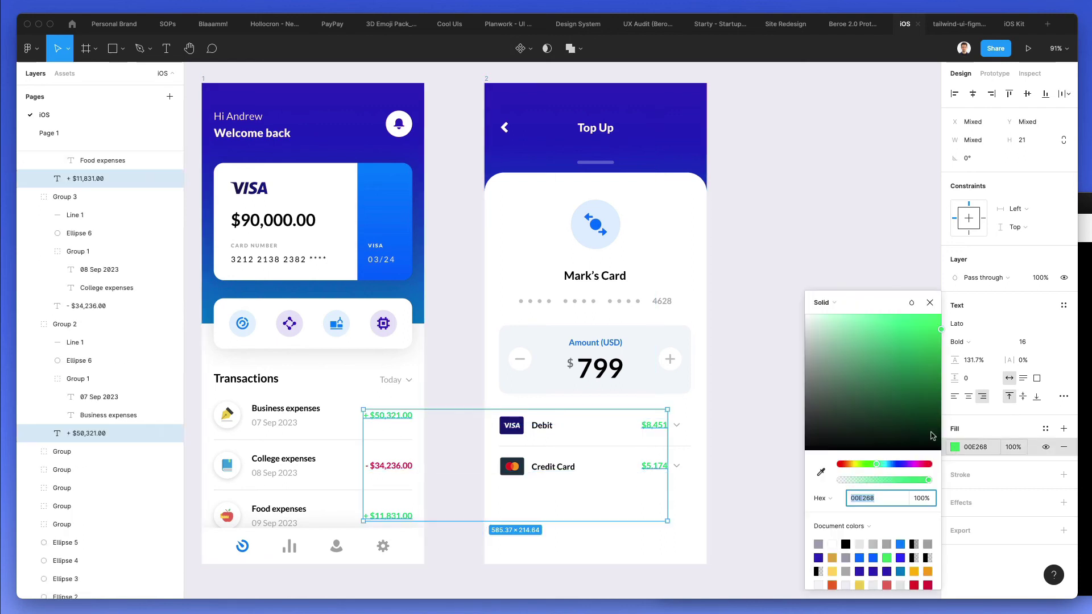
pyautogui.click(938, 334)
pyautogui.moveTo(938, 338); pyautogui.dragTo(950, 348)
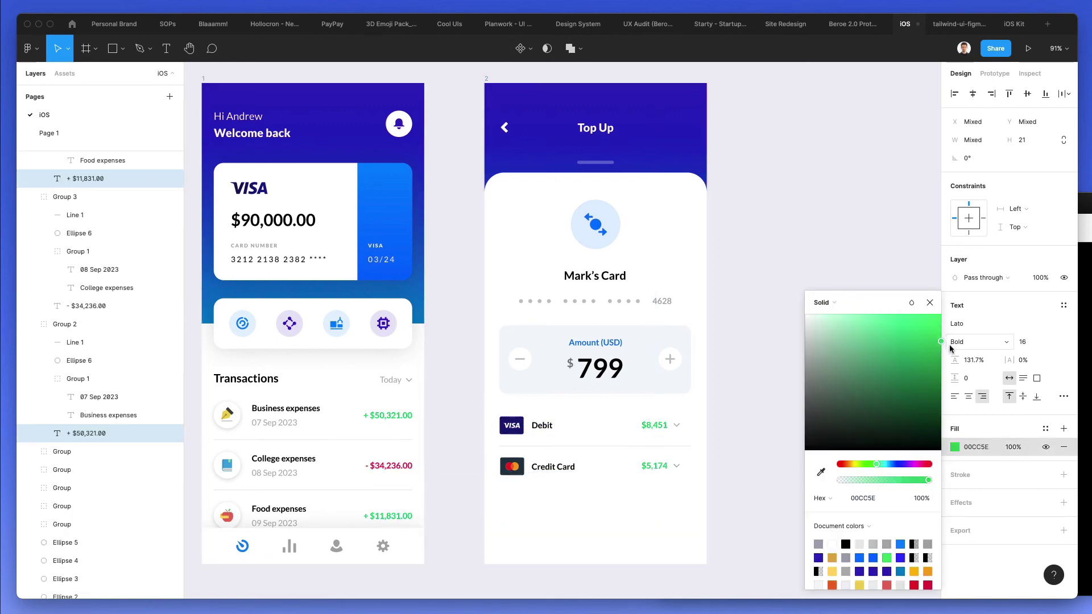
pyautogui.click(757, 451)
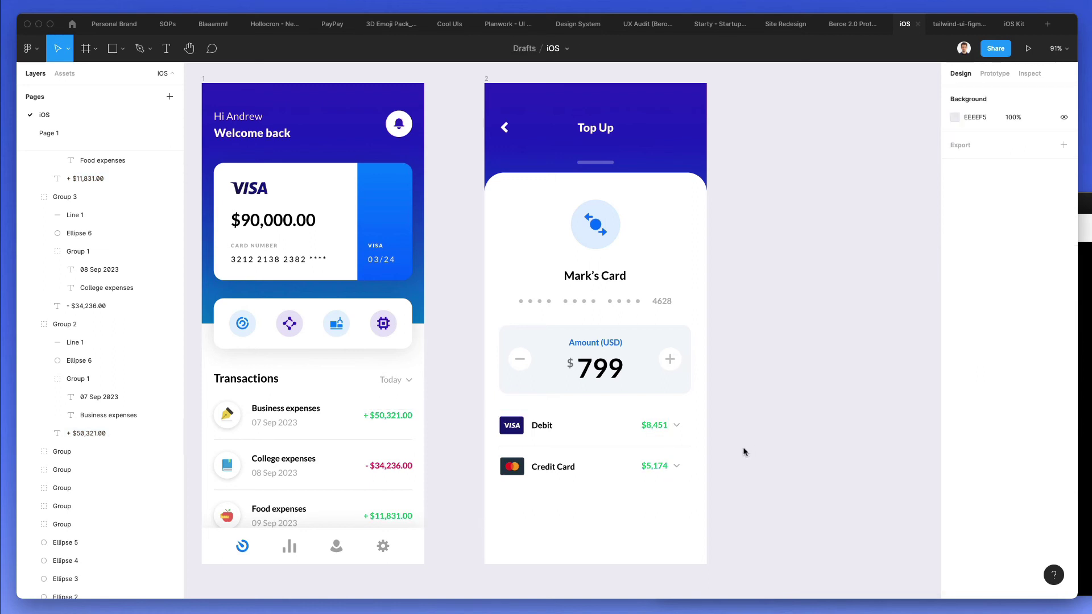
pyautogui.scroll(-1, 736, 424)
pyautogui.hscroll(1, 738, 426)
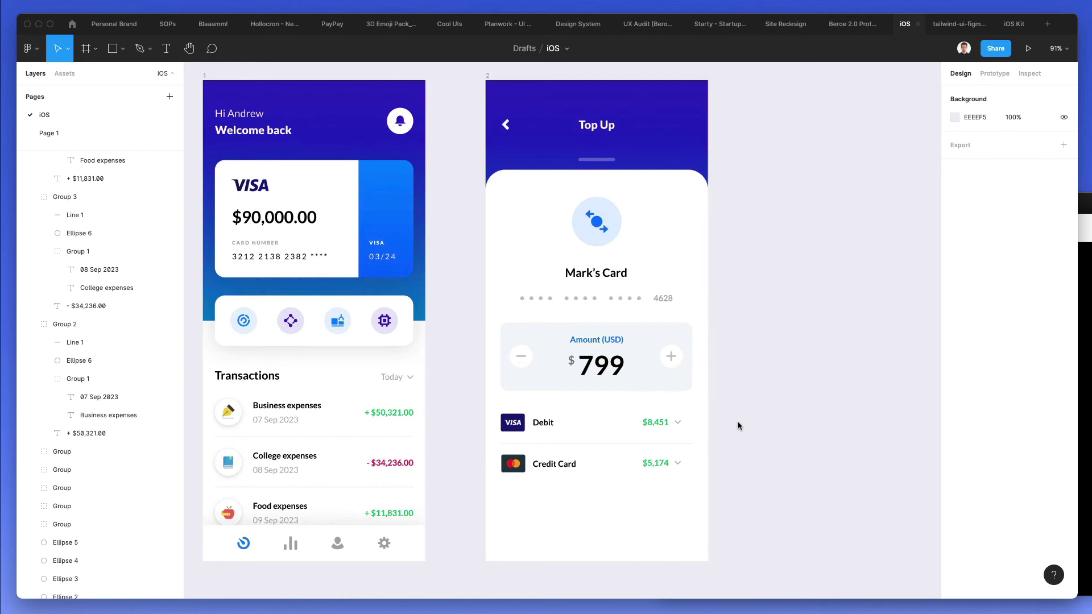
# Copy the home screen's bell icon into the Top Up header and nudge it one pixel left
pyautogui.click(405, 131)
pyautogui.moveTo(406, 131); pyautogui.dragTo(689, 133)
pyautogui.click(401, 122)
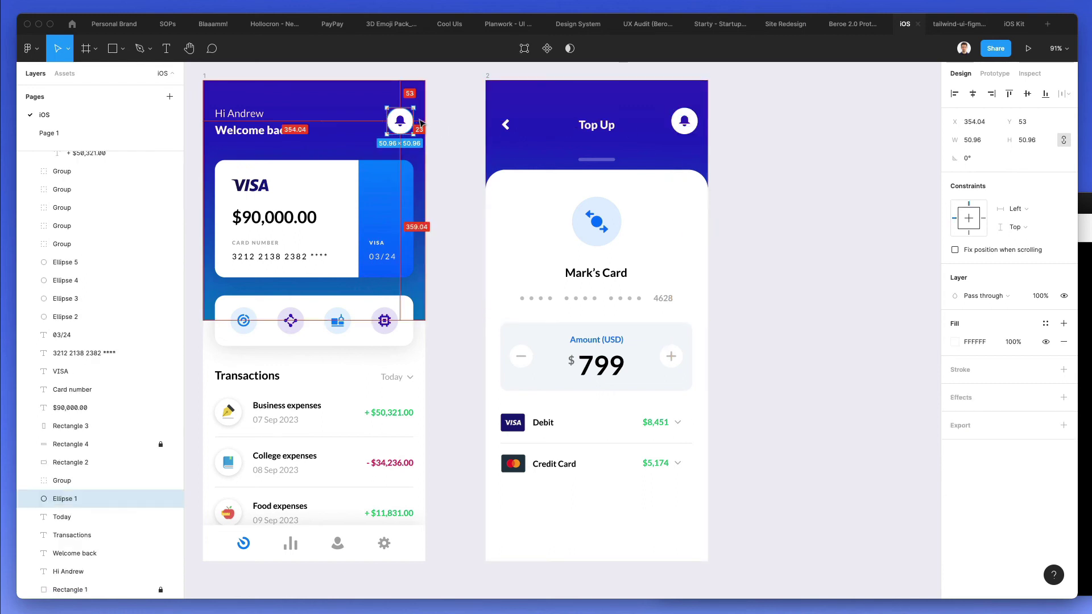
pyautogui.click(687, 121)
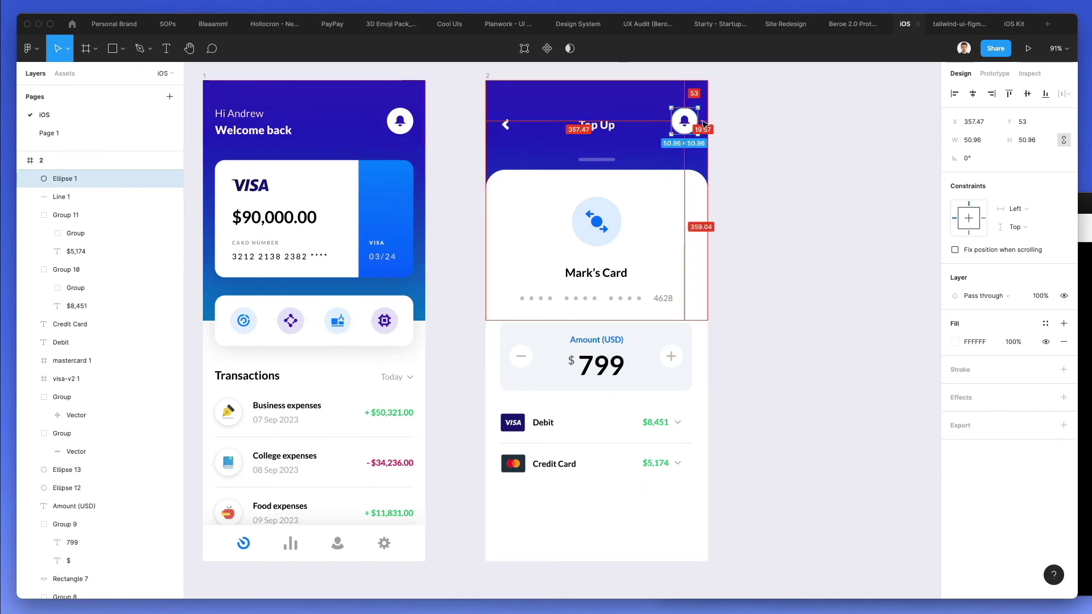
pyautogui.keyDown('shift'); pyautogui.click(686, 121); pyautogui.keyUp('shift')
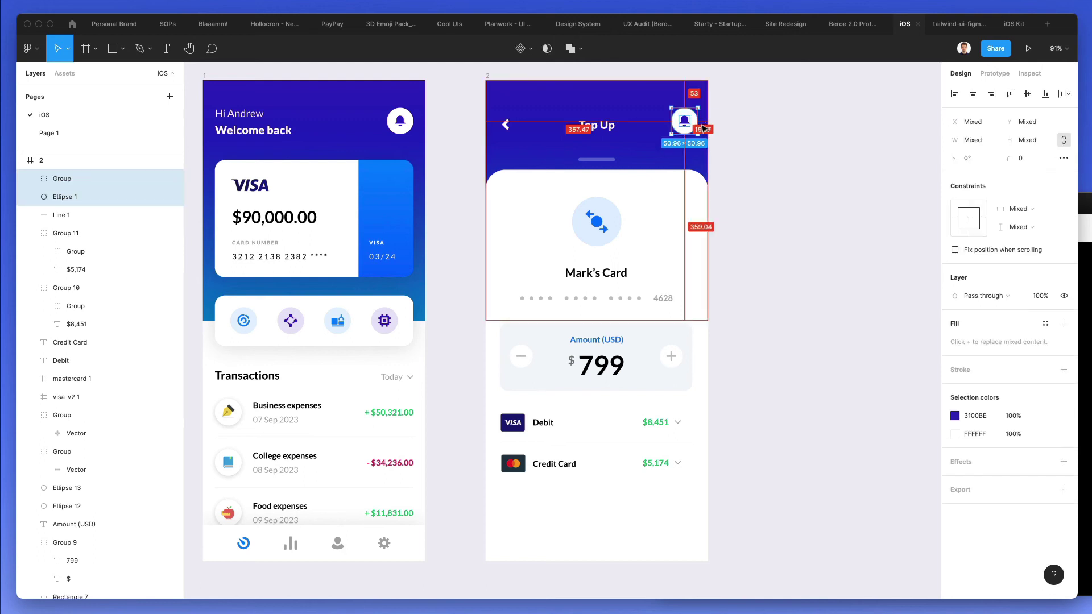
pyautogui.press('Left')
pyautogui.press('Left')
pyautogui.press('Left')
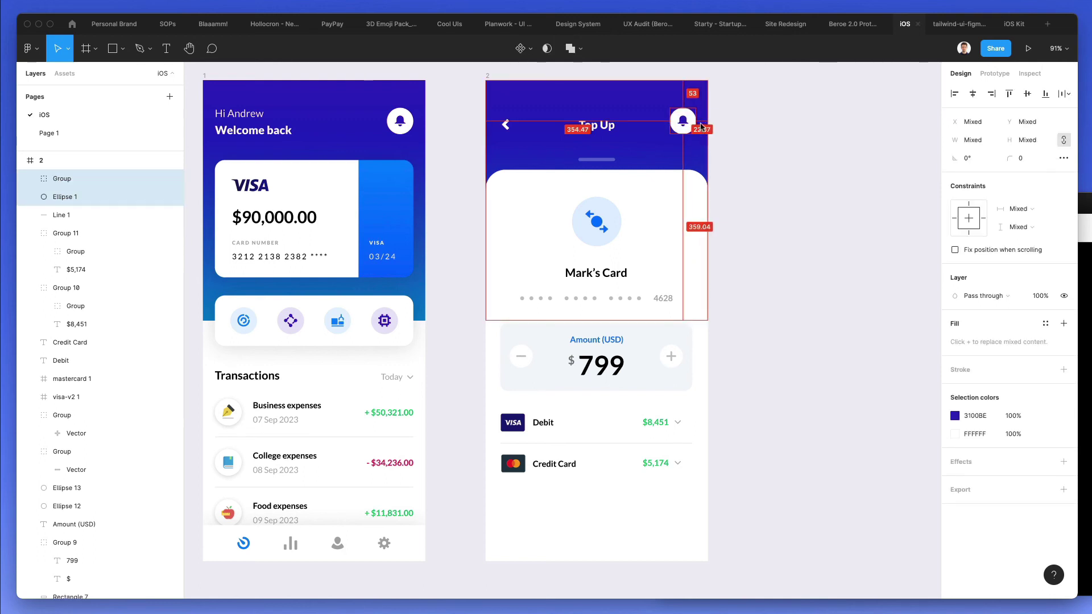
pyautogui.click(735, 188)
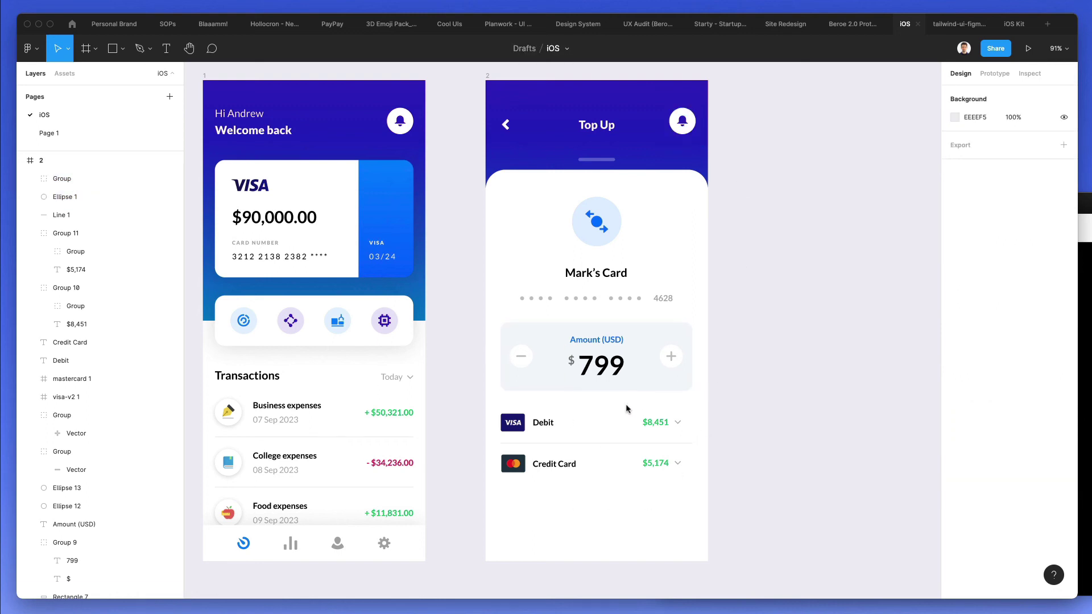
pyautogui.scroll(-1, 626, 404)
pyautogui.hscroll(-1, 626, 404)
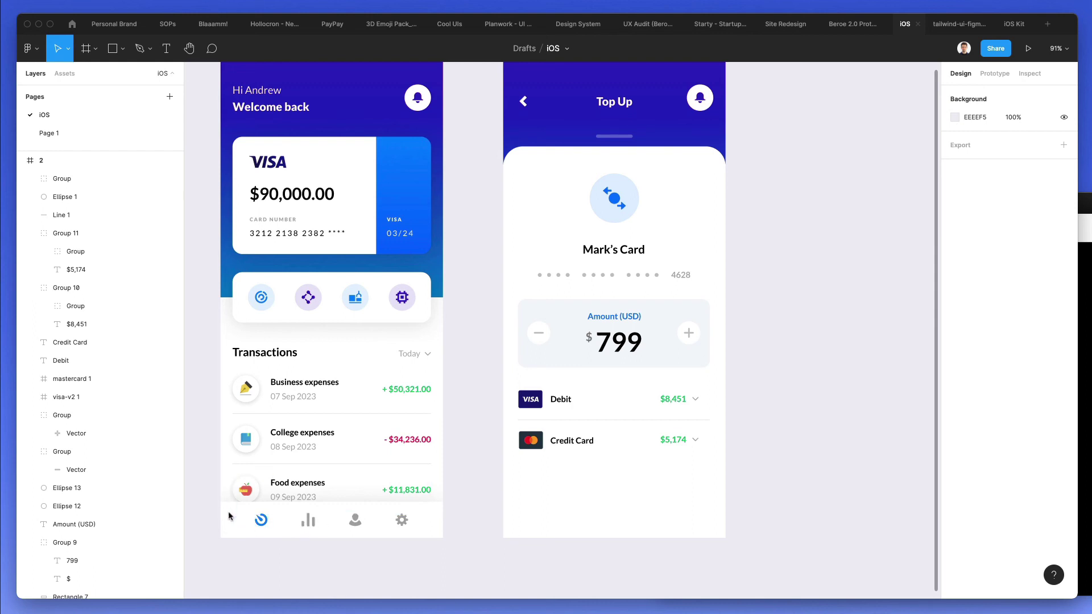
# Copy the home screen's four-icon bottom nav bar onto the Top Up screen's bottom edge
pyautogui.moveTo(229, 516); pyautogui.dragTo(422, 538)
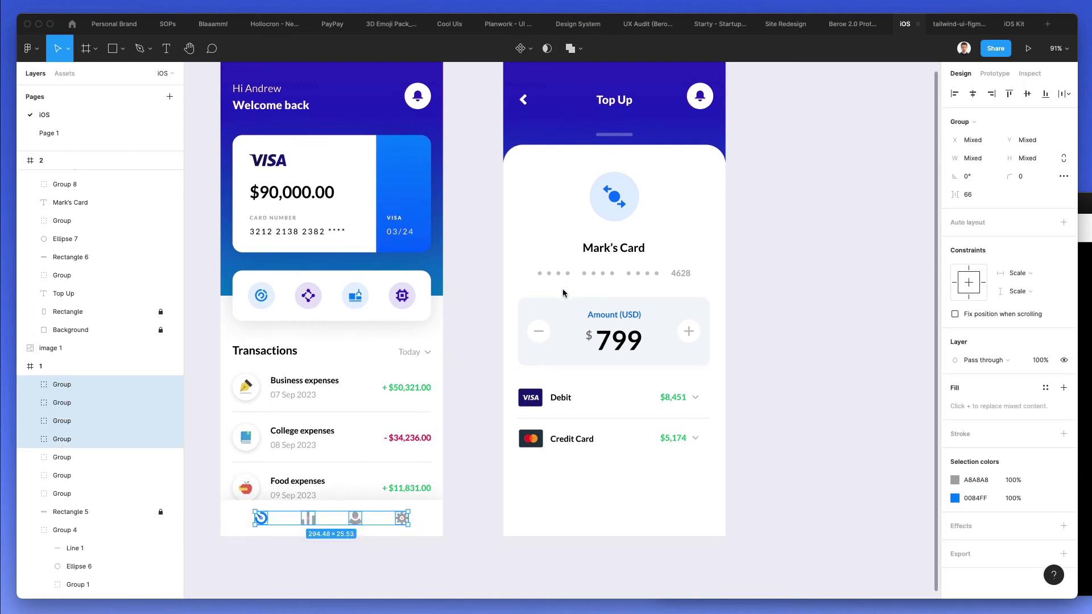
pyautogui.scroll(1, 563, 295)
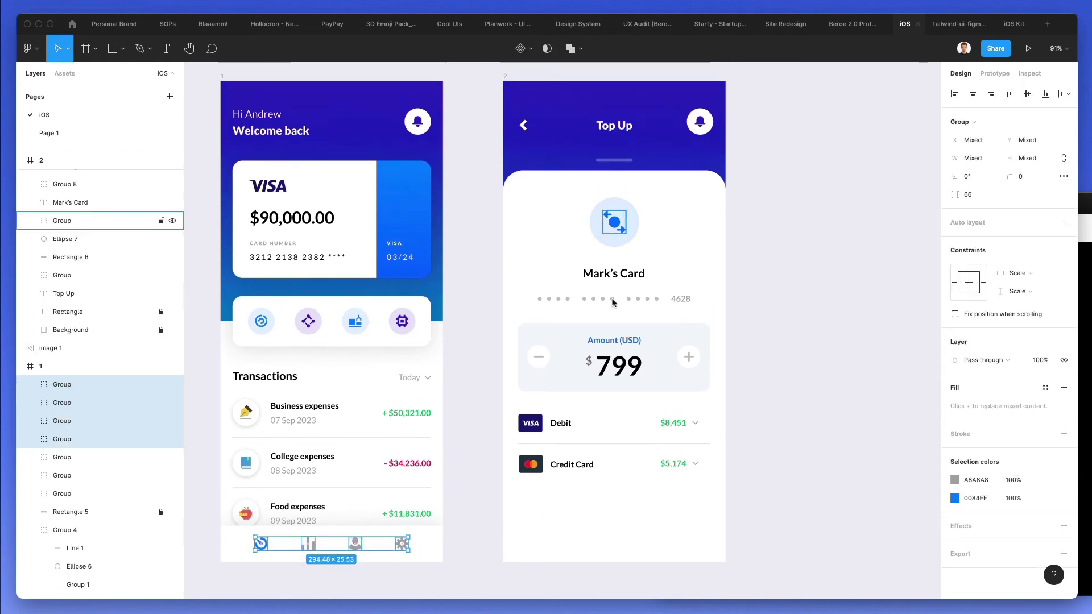
pyautogui.rightClick(433, 551)
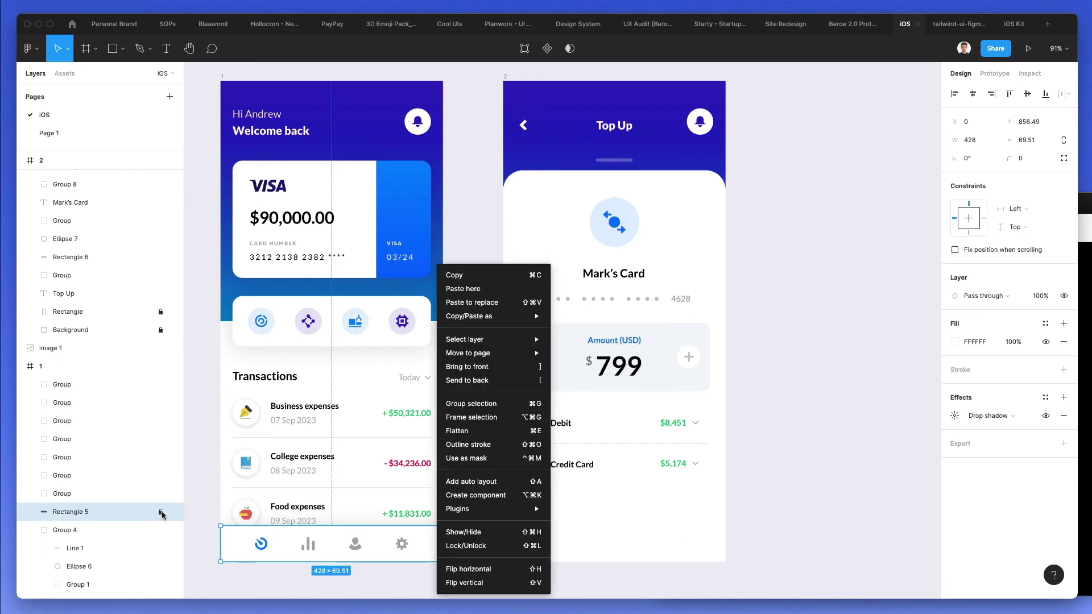
pyautogui.click(161, 514)
pyautogui.moveTo(229, 567); pyautogui.dragTo(393, 550)
pyautogui.moveTo(291, 540); pyautogui.dragTo(575, 539)
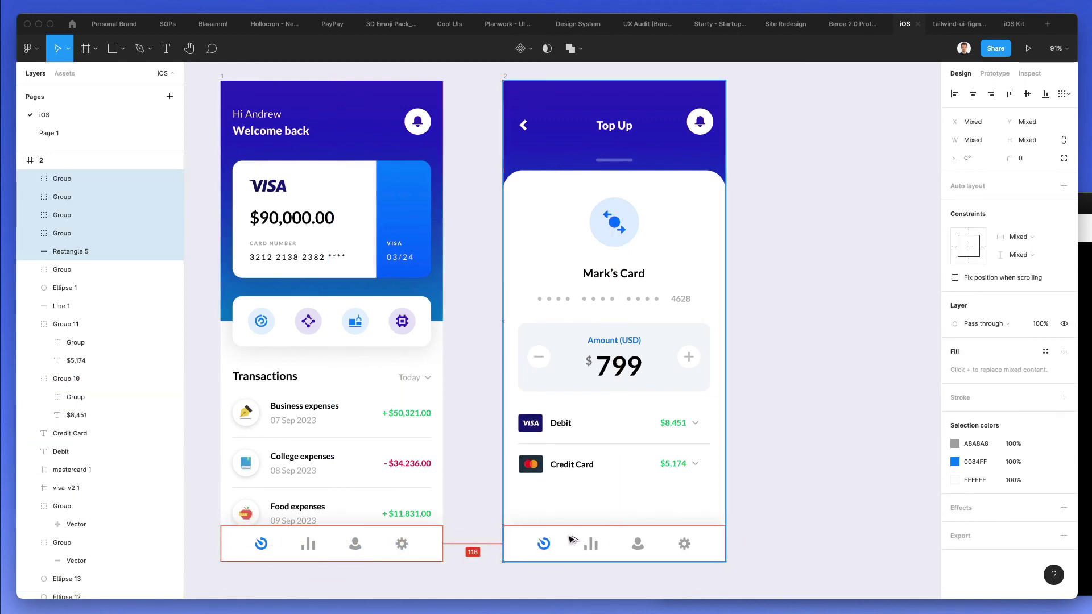
pyautogui.click(591, 507)
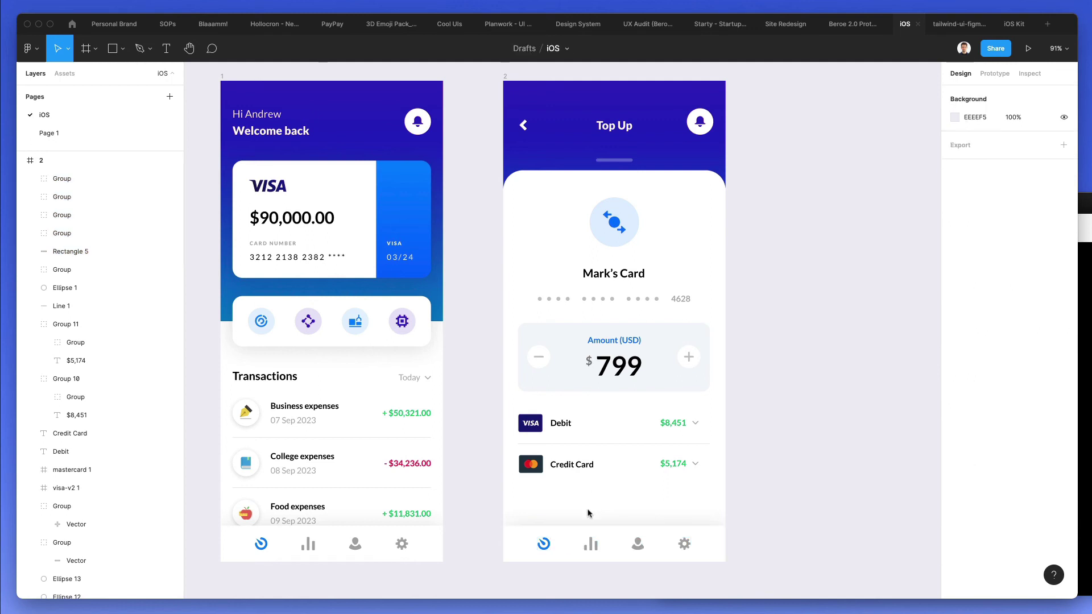
pyautogui.moveTo(526, 494); pyautogui.dragTo(755, 574)
pyautogui.click(761, 519)
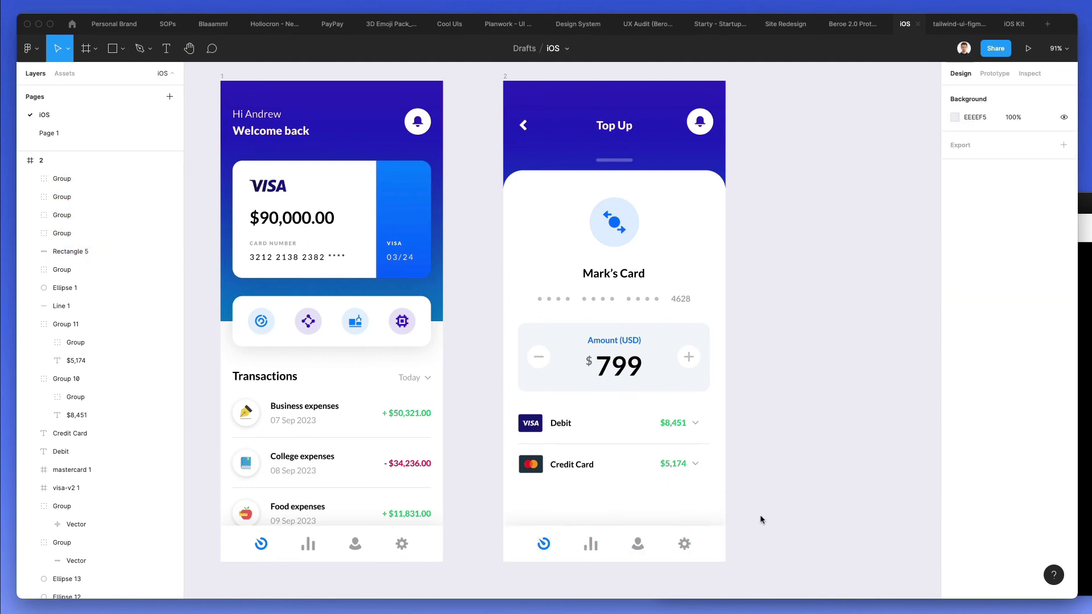
# Add a 2-column layout grid with a 16 px margin to the Top Up frame
pyautogui.click(503, 80)
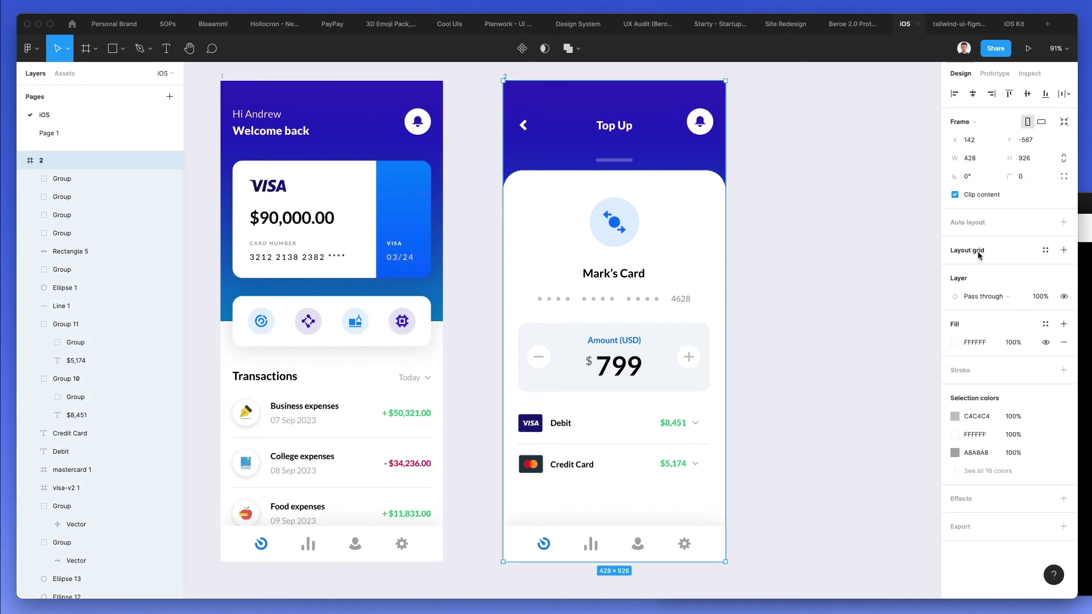
pyautogui.click(954, 269)
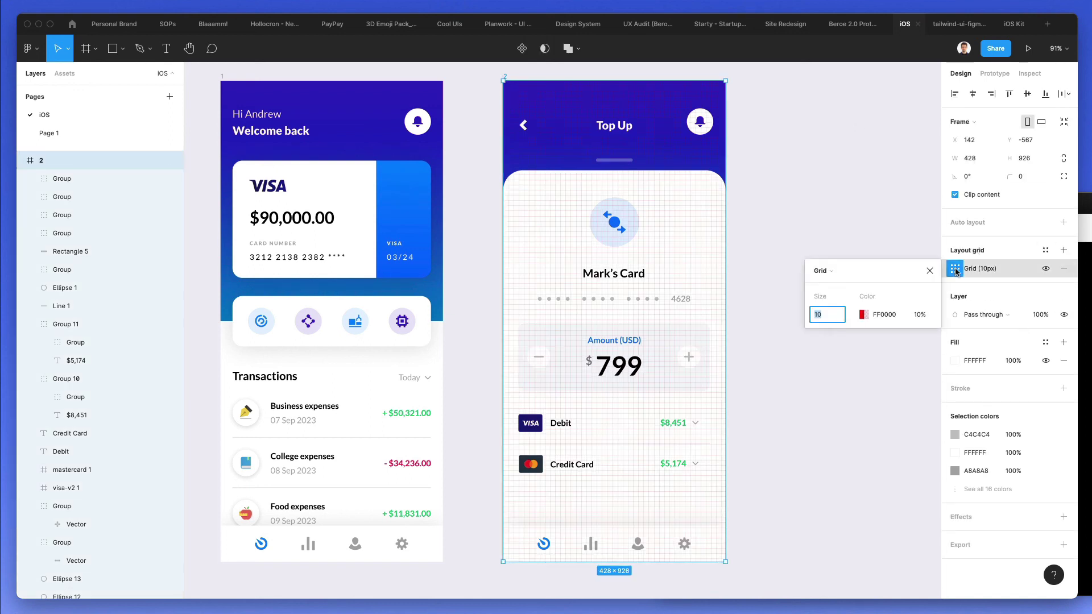
pyautogui.click(823, 271)
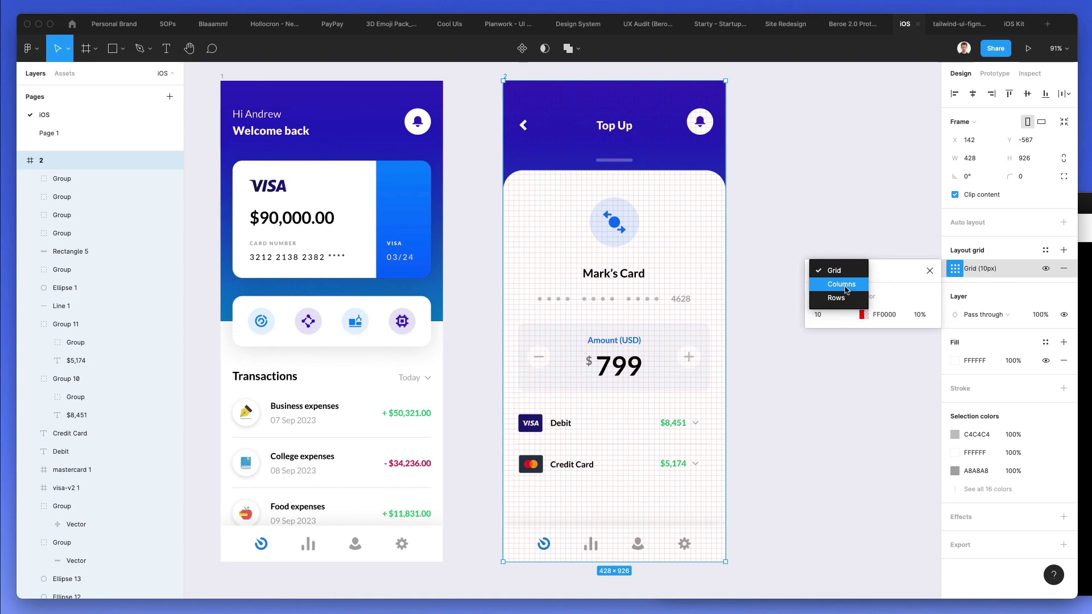
pyautogui.click(850, 283)
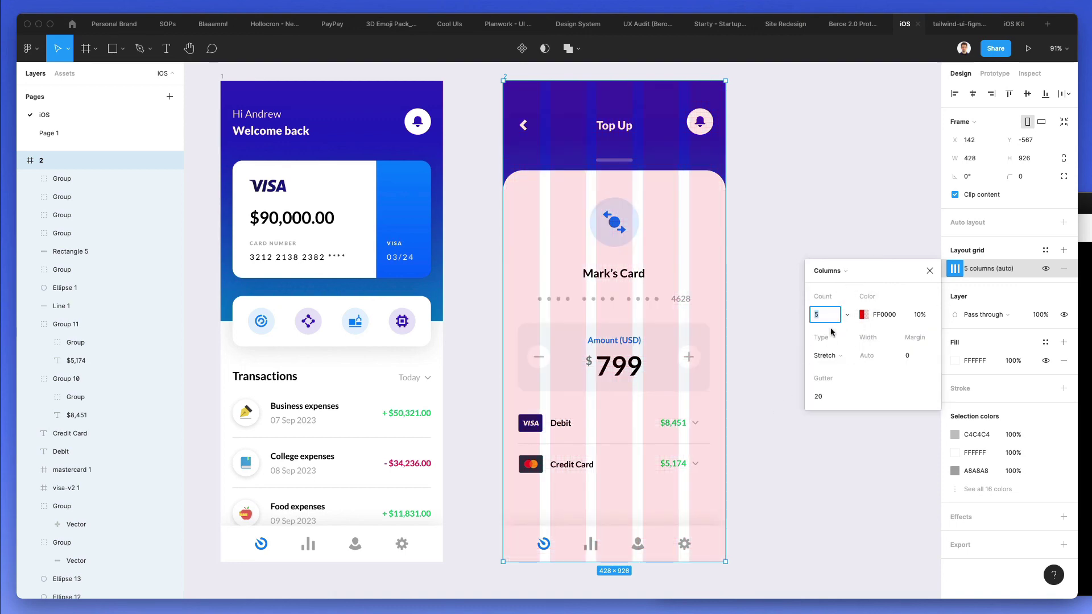
pyautogui.write('2')
pyautogui.press('Return')
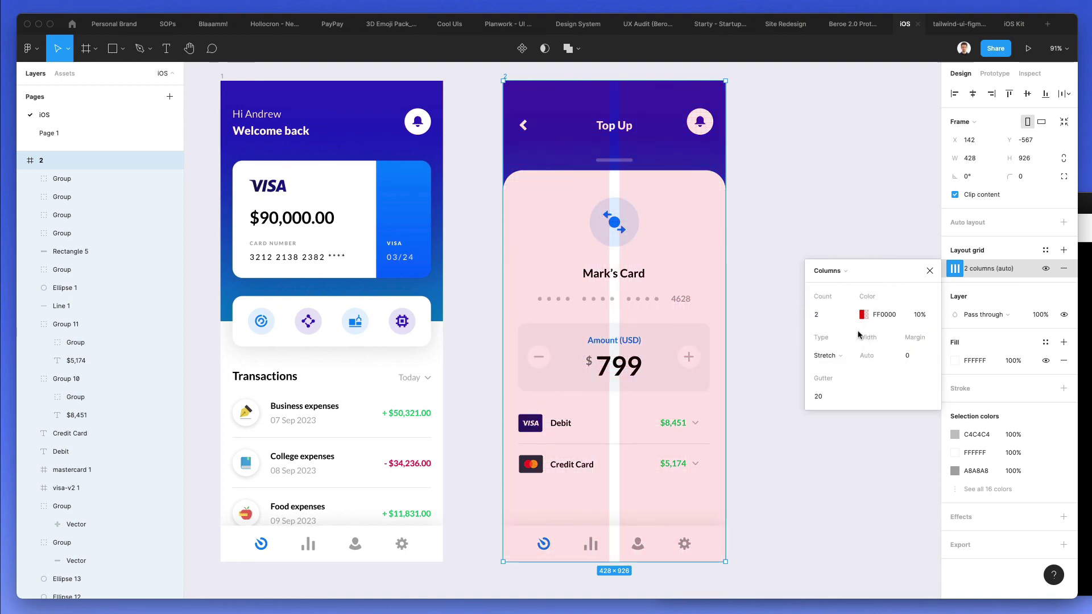
pyautogui.click(912, 357)
pyautogui.write('20')
pyautogui.press('Return')
pyautogui.press('Down')
pyautogui.press('Down')
pyautogui.press('Down')
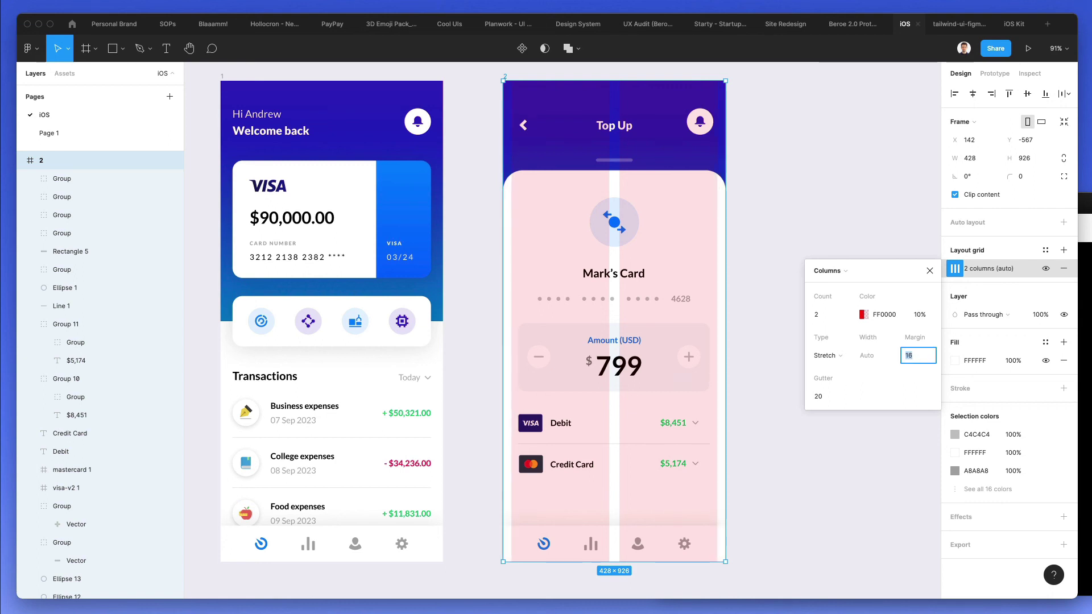
# Make the layout grid light grey, then hide it
pyautogui.click(863, 315)
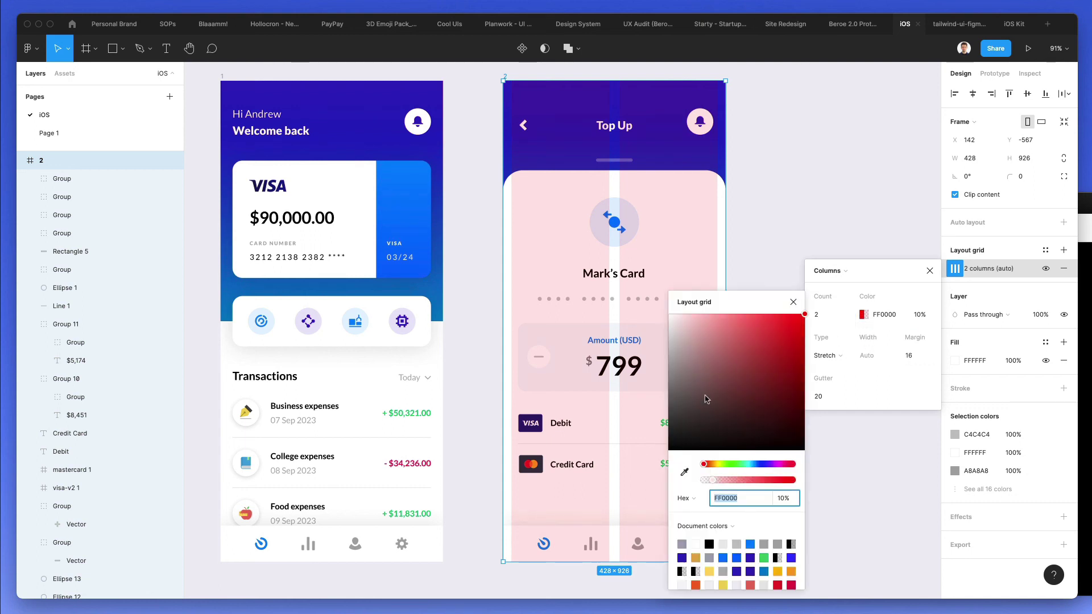
pyautogui.moveTo(695, 416); pyautogui.dragTo(670, 342)
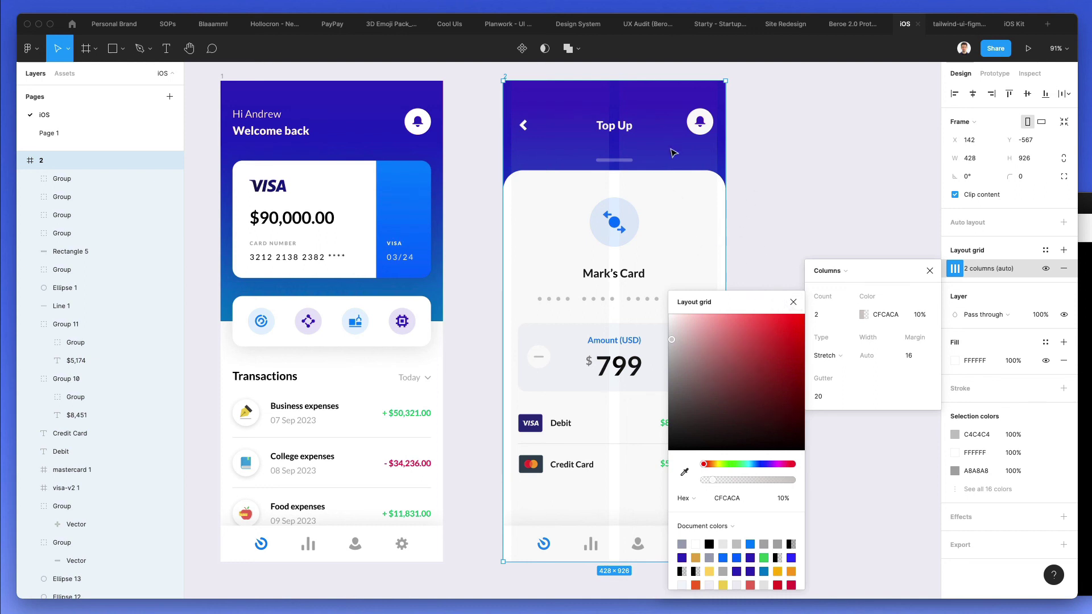
pyautogui.click(794, 302)
pyautogui.click(1045, 268)
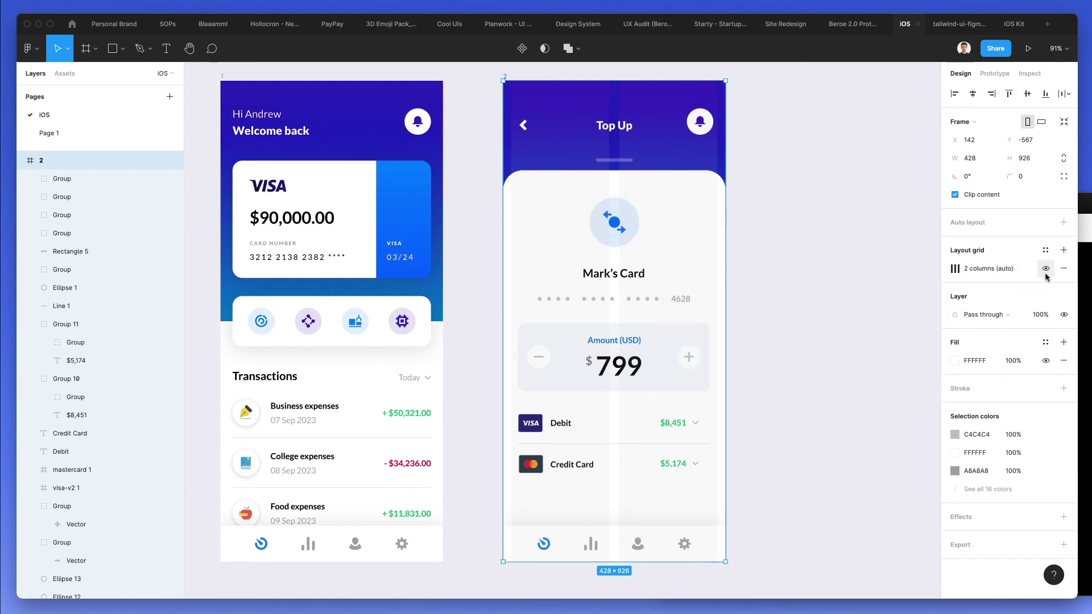
pyautogui.click(1045, 268)
pyautogui.click(788, 440)
pyautogui.scroll(-2, 783, 433)
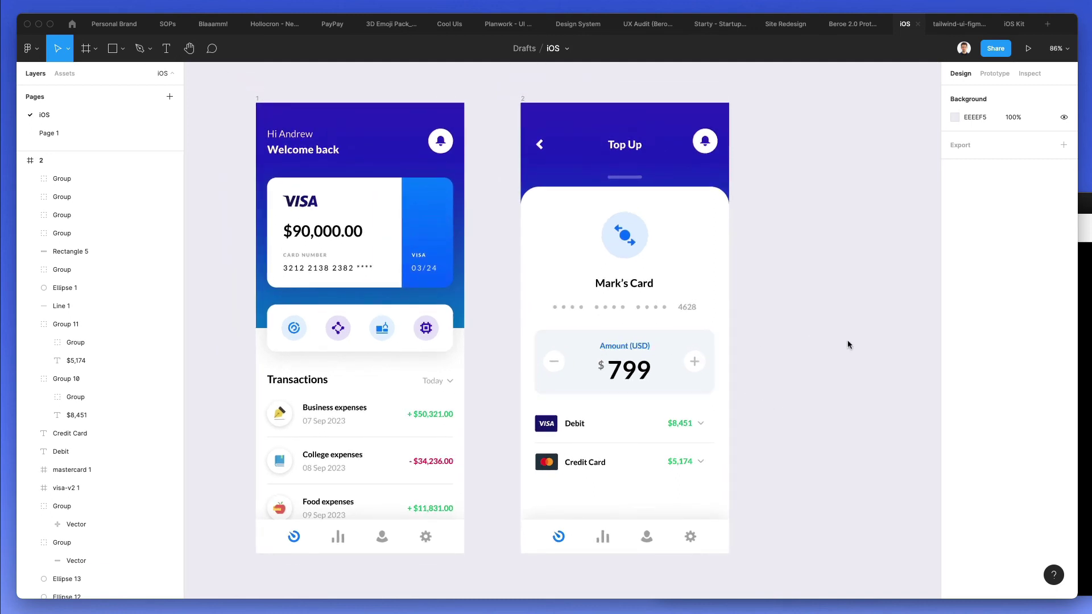
# Reduce the 799 amount's font size to 47
pyautogui.doubleClick(637, 369)
pyautogui.click(1023, 342)
pyautogui.press('Down')
pyautogui.press('Down')
pyautogui.press('Down')
pyautogui.press('Down')
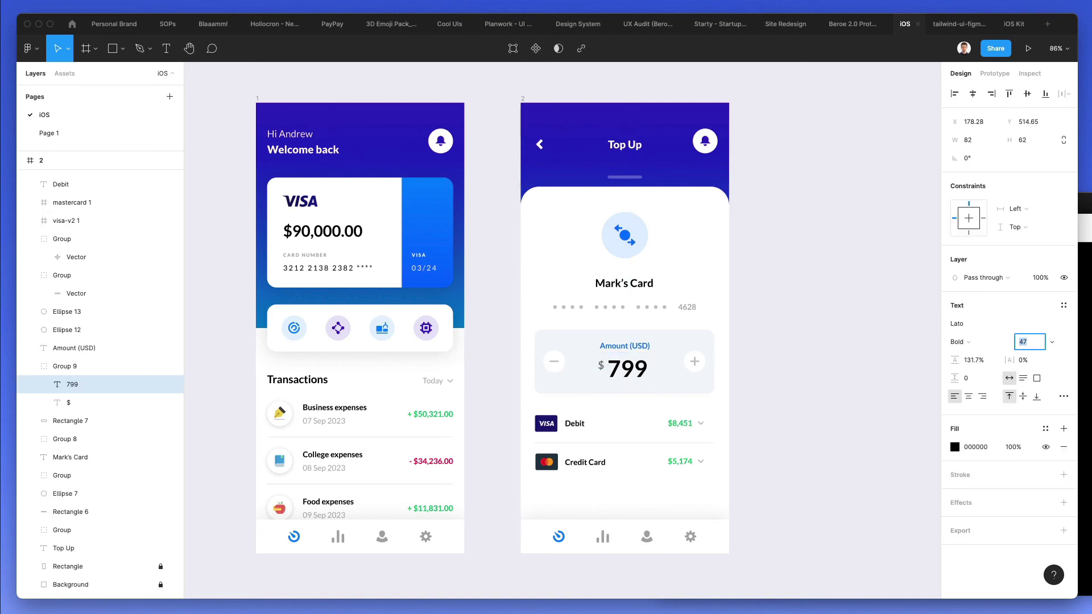
pyautogui.press('Escape')
pyautogui.click(626, 368)
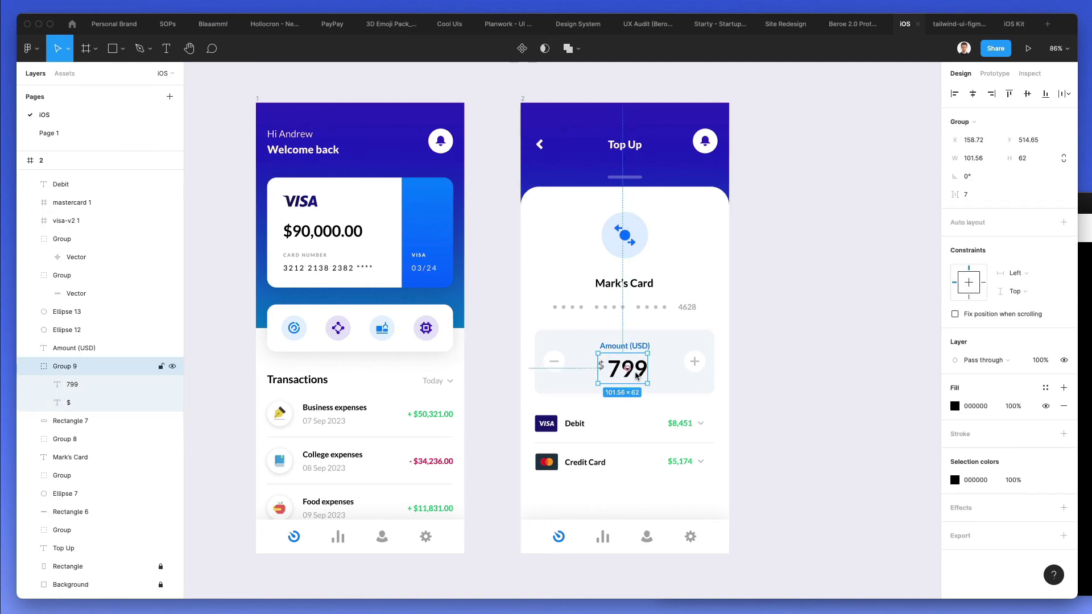
pyautogui.click(811, 405)
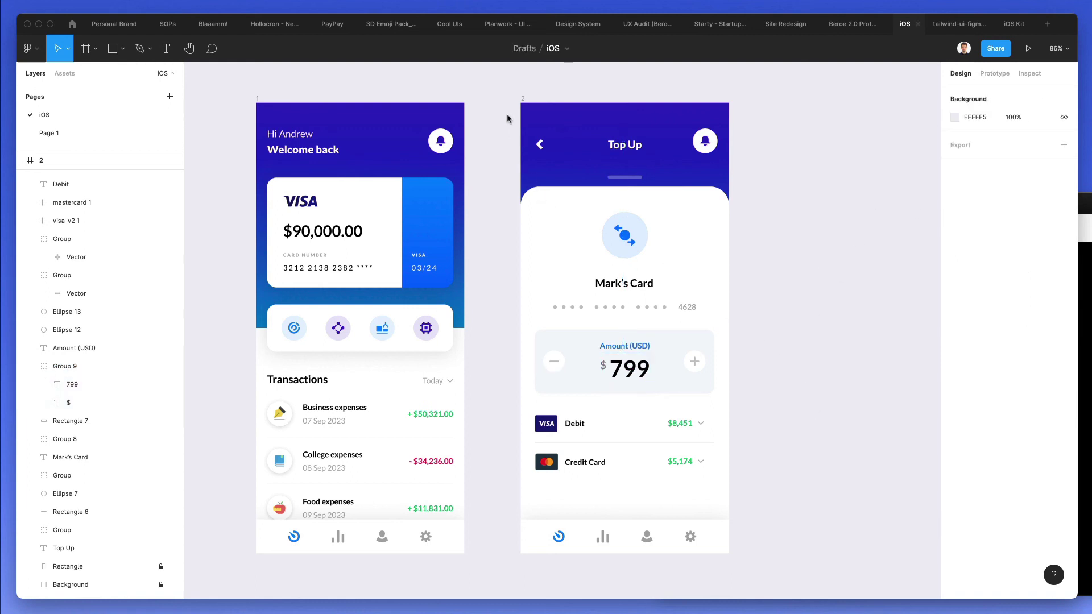
# Nudge the Top Up title and bell down and group them as 'Head'
pyautogui.moveTo(504, 111); pyautogui.dragTo(750, 167)
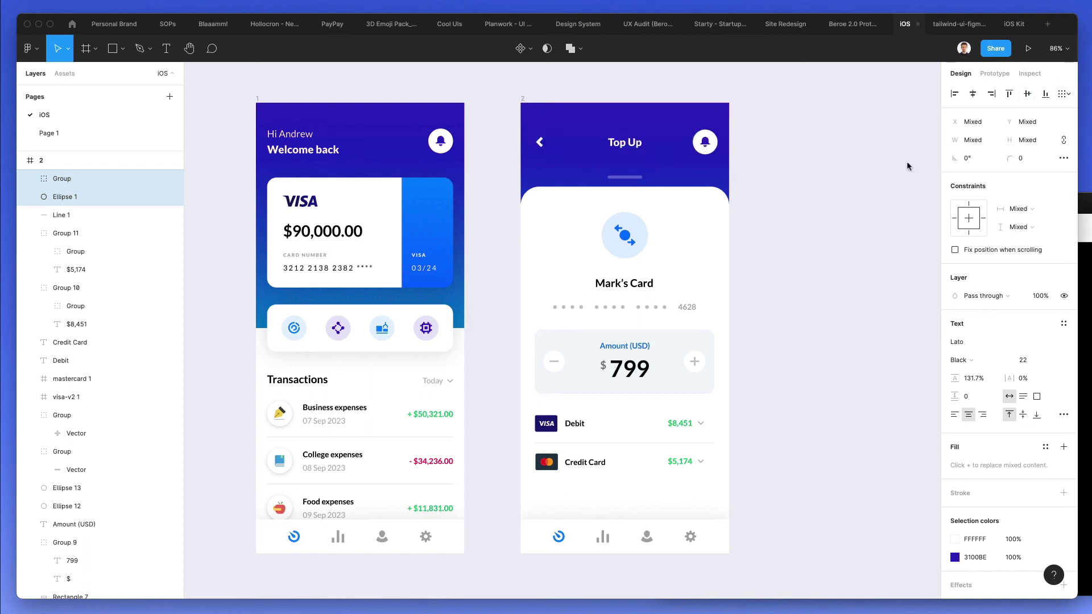
pyautogui.press('Down')
pyautogui.press('Down')
pyautogui.click(803, 163)
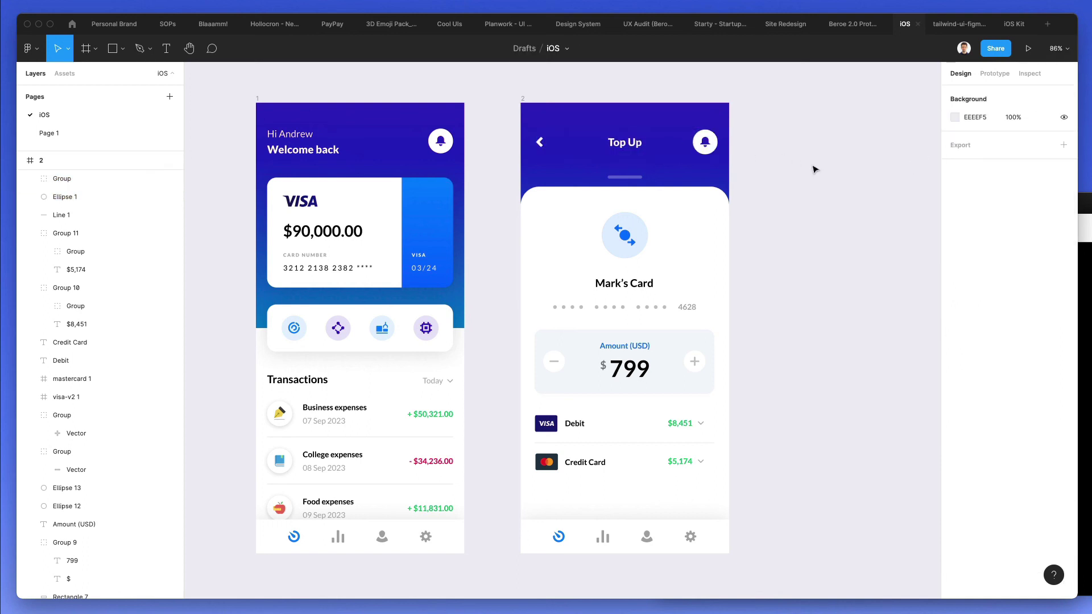
pyautogui.moveTo(514, 120); pyautogui.dragTo(807, 197)
pyautogui.press('super+g')
pyautogui.press('super+r')
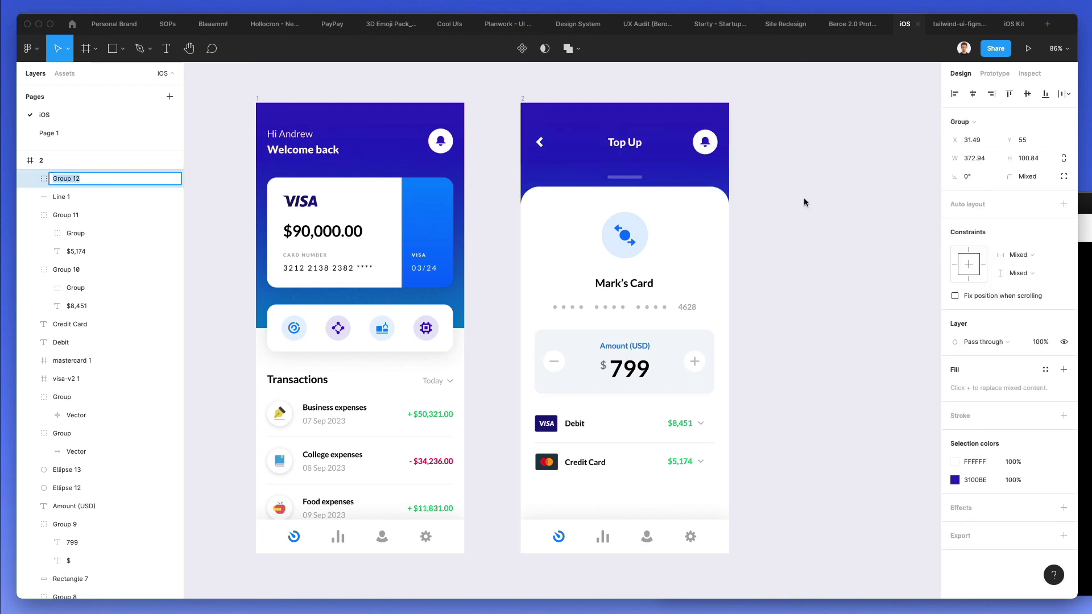
pyautogui.write('Head')
pyautogui.press('Return')
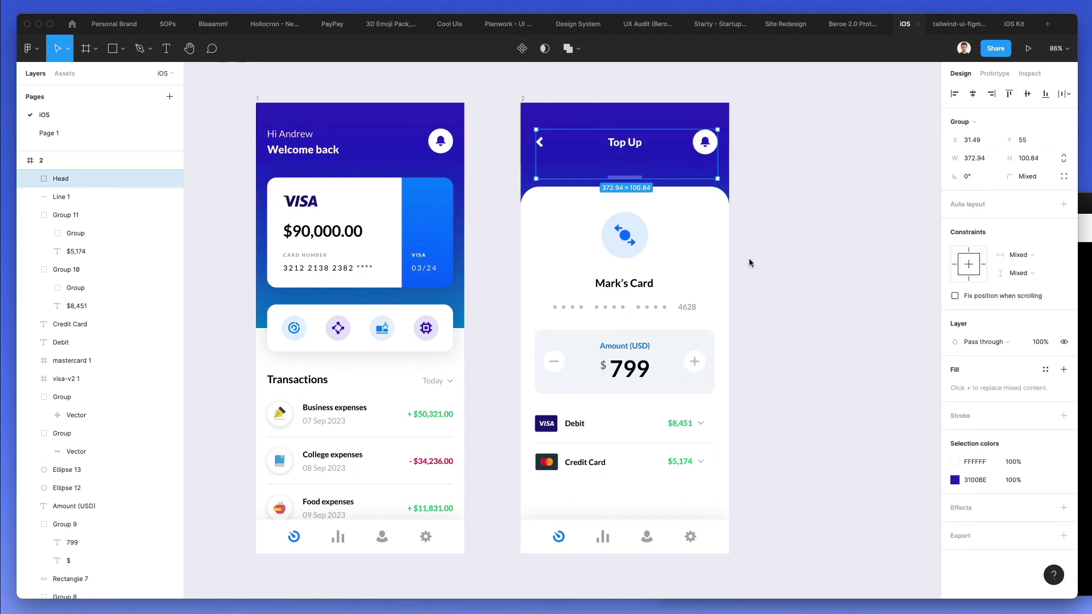
pyautogui.click(764, 251)
# Group the Top Up screen's bottom nav bar and name it 'bottom menu'
pyautogui.moveTo(523, 212); pyautogui.dragTo(749, 316)
pyautogui.click(755, 312)
pyautogui.moveTo(519, 500); pyautogui.dragTo(722, 576)
pyautogui.press('super+g')
pyautogui.press('super+r')
pyautogui.write('side')
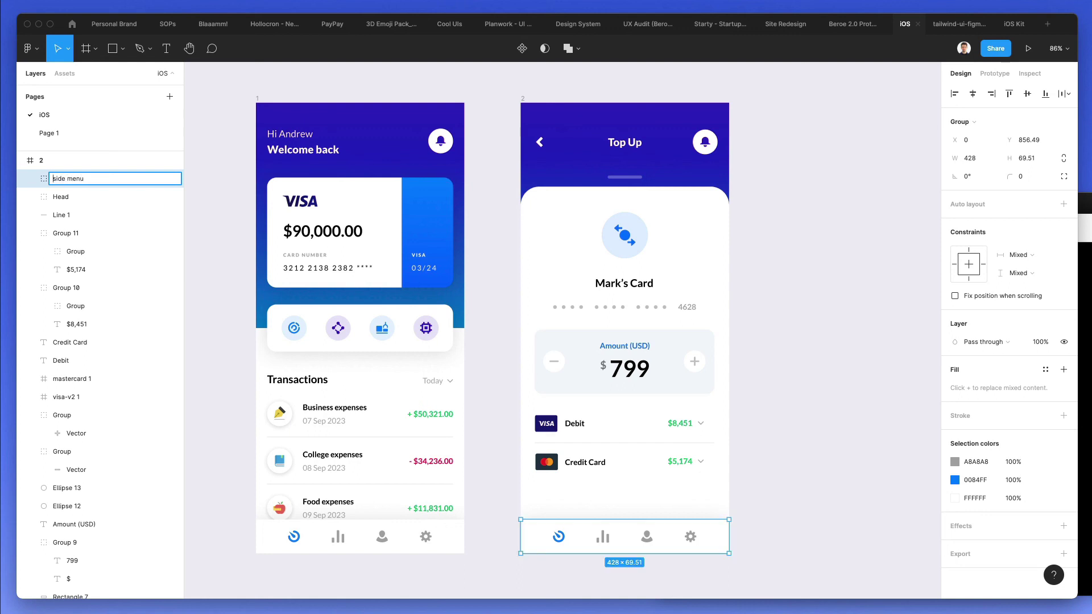
pyautogui.hotkey('alt', 'shift', 'Right')
pyautogui.write('bottom')
pyautogui.press('Return')
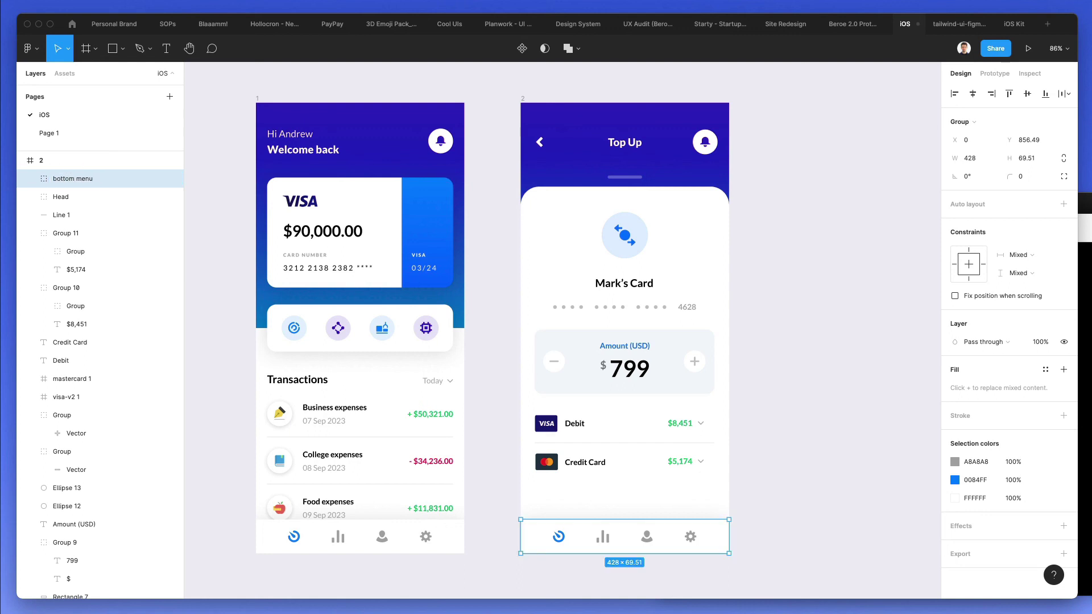
pyautogui.click(787, 434)
pyautogui.hscroll(3, 789, 421)
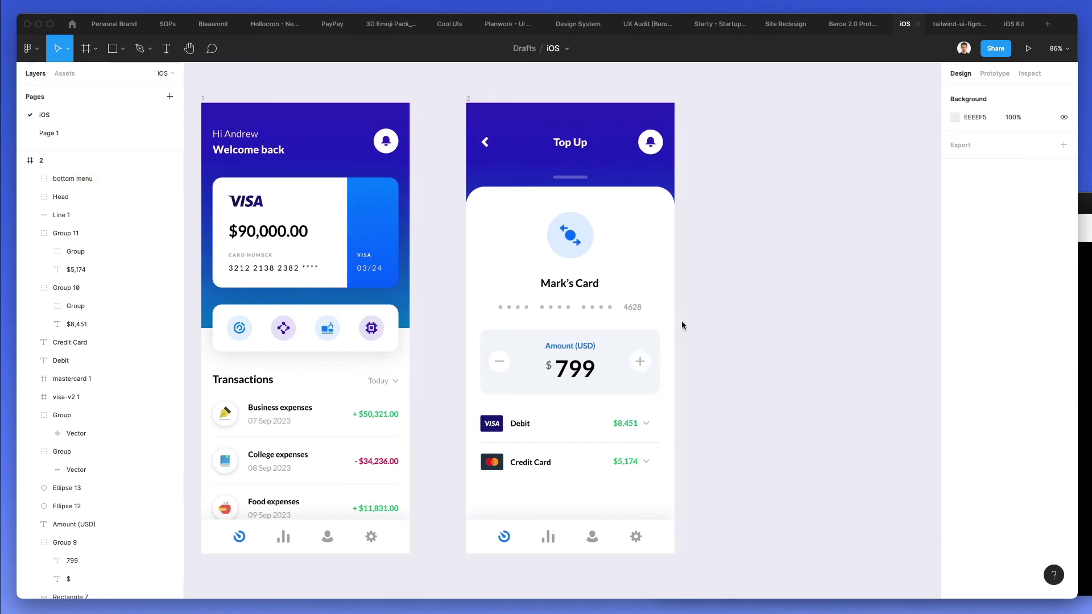
pyautogui.hscroll(1, 704, 362)
pyautogui.hscroll(-3, 691, 375)
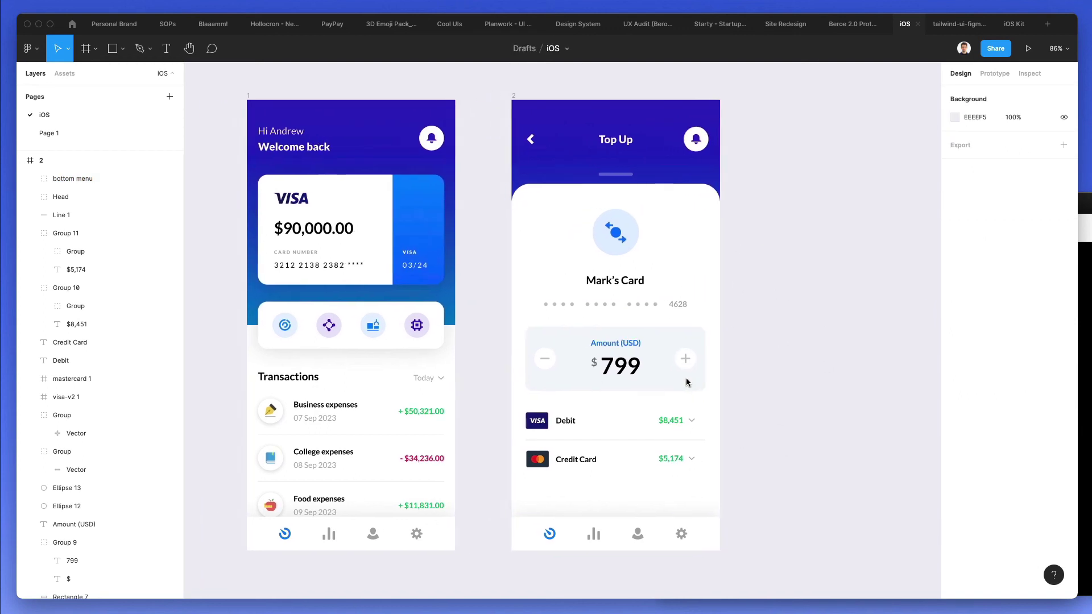